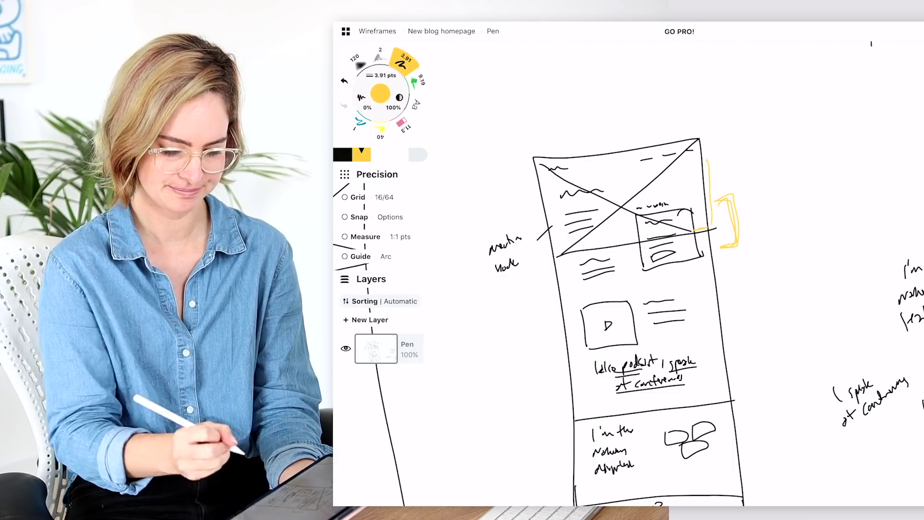
Paste the email signup section into Portfolio Copy and move it to the frame bottom
scroll(640, 269, "down", 5)
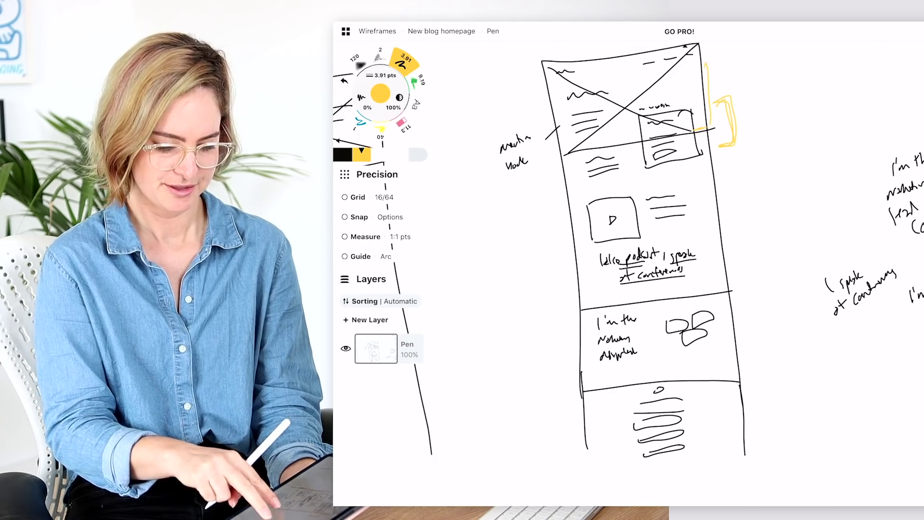
scroll(625, 269, "down", 5)
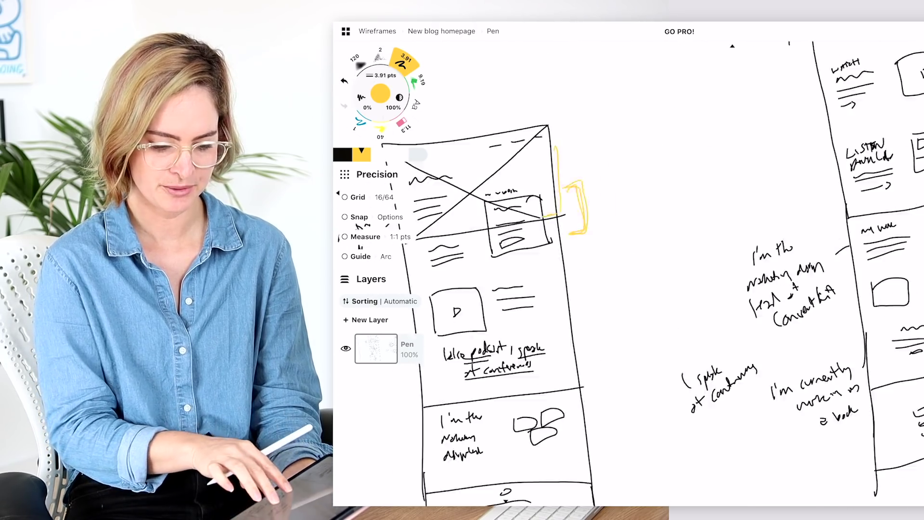
scroll(626, 270, "right", 10)
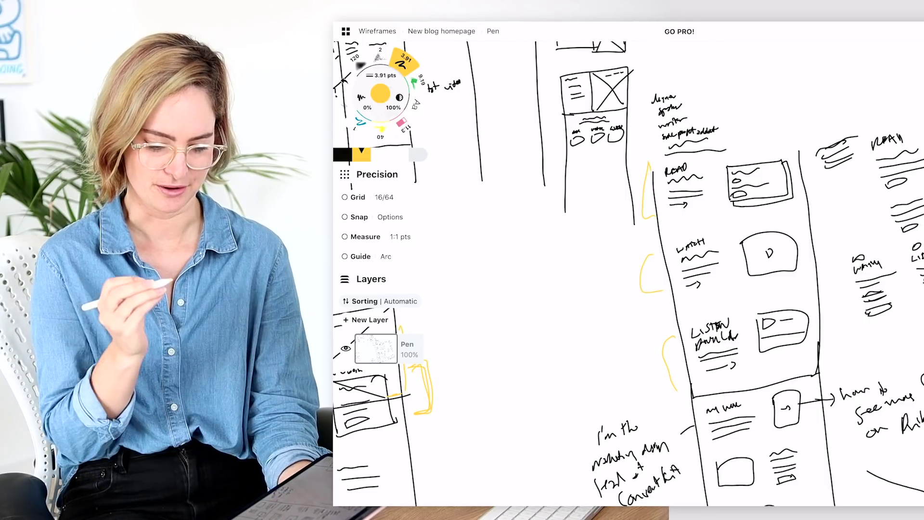
scroll(626, 269, "up", 5)
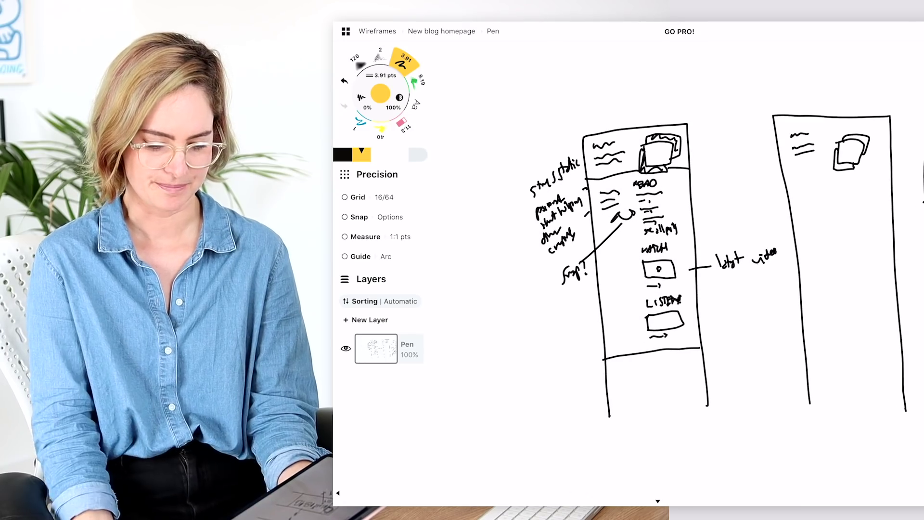
scroll(626, 269, "down", 5)
scroll(794, 289, "up", 6)
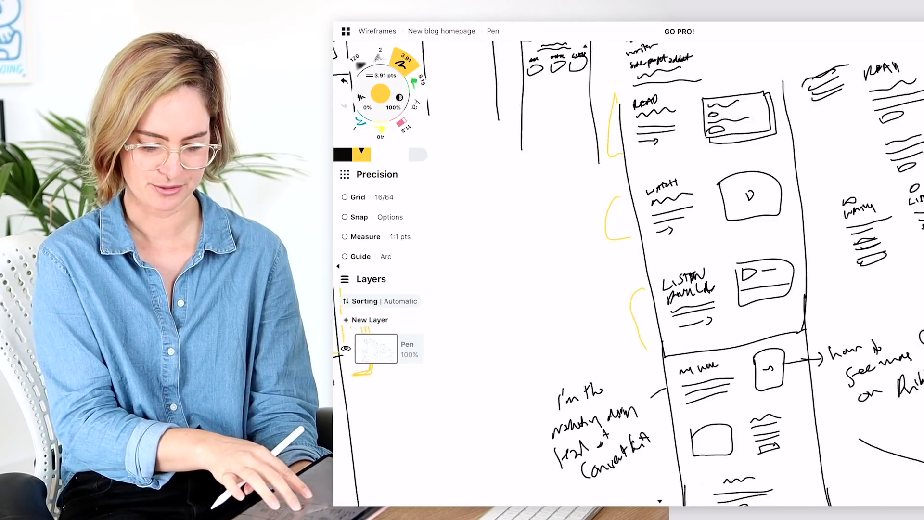
scroll(626, 269, "down", 5)
scroll(626, 269, "up", 3)
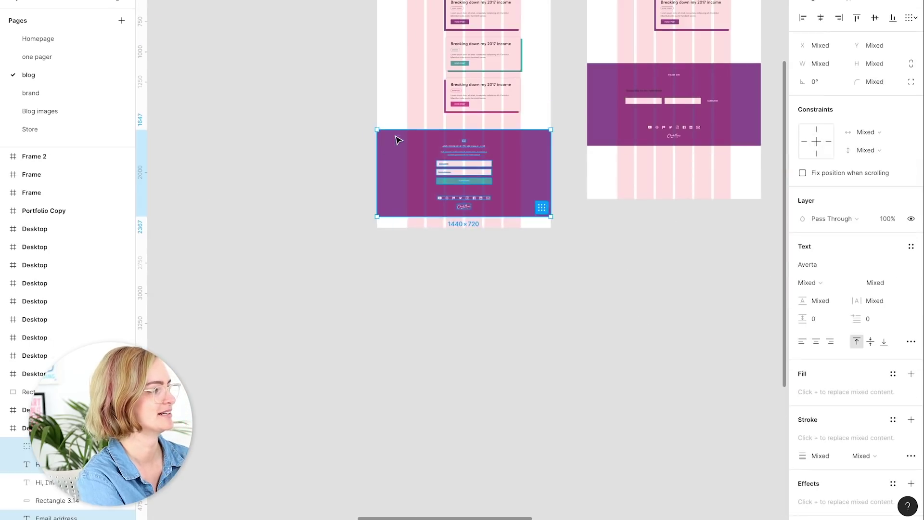
key("ctrl+v")
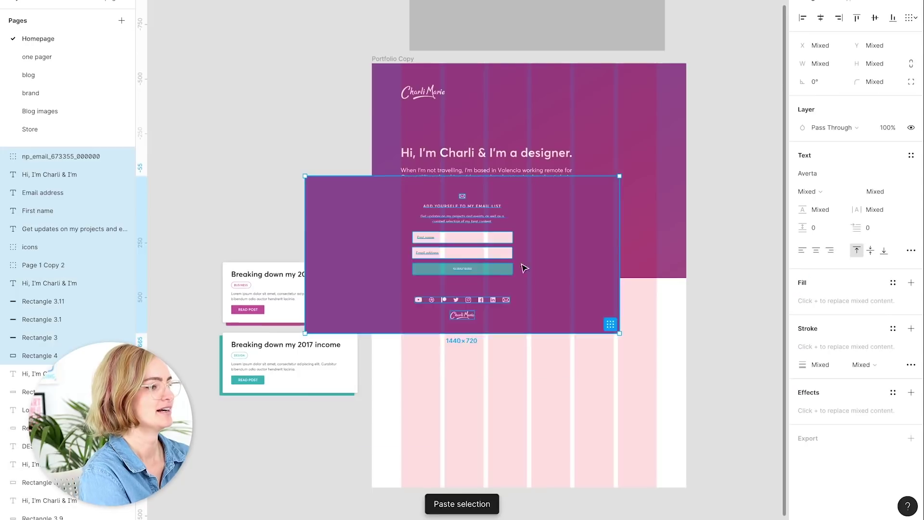
left_click_drag(525, 268, 590, 414)
key("Escape")
left_click_drag(546, 487, 545, 250)
key("ctrl+z")
Move both blog cards into the homepage frame
scroll(313, 377, "down", 3)
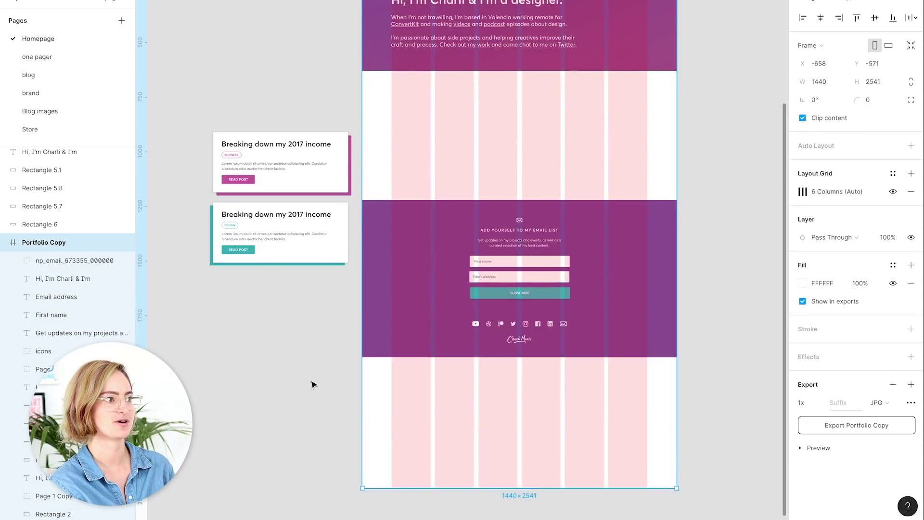
left_click_drag(314, 377, 609, 392)
left_click(186, 118)
left_click_drag(185, 117, 356, 269)
left_click_drag(244, 219, 423, 220)
scroll(423, 221, "up", 3)
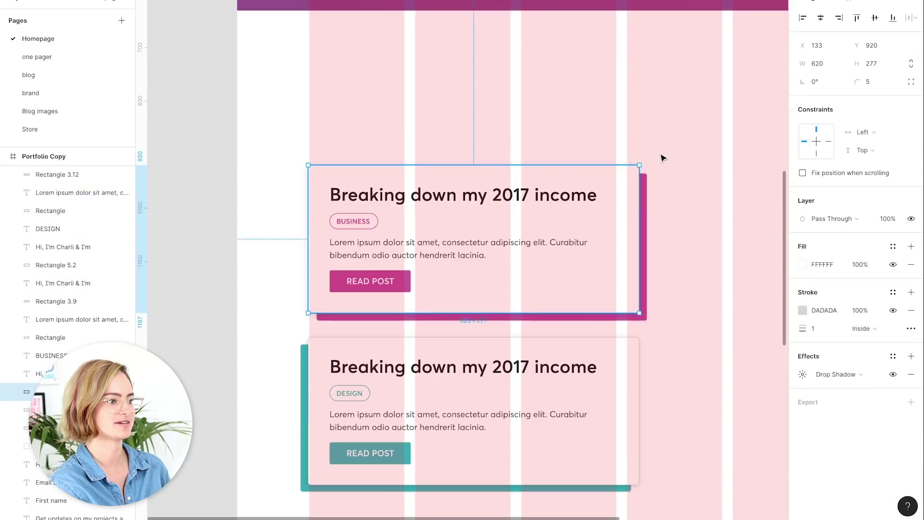
Narrow the blog card to 369 wide, wrap its Lorem text to three lines and make it taller
left_click_drag(640, 200, 517, 201)
key("Escape")
left_click(457, 248)
left_click_drag(587, 249, 486, 247)
left_click(433, 166)
left_click_drag(433, 163, 433, 133)
key("Escape")
left_click_drag(426, 203, 426, 162)
left_click(352, 220)
left_click(367, 221, "shift")
Realign the card's Lorem text, BUSINESS tag and READ POST button, and set its height to 330
scroll(367, 221, "up", 5)
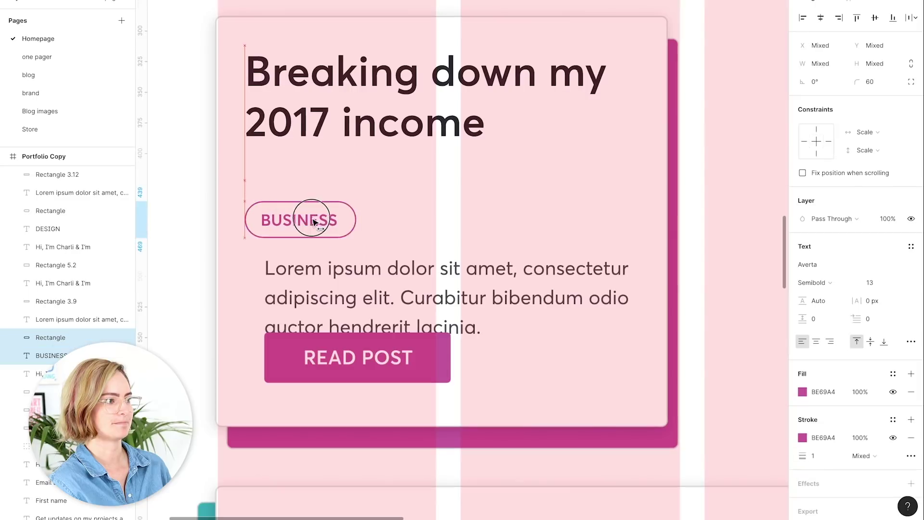
left_click_drag(384, 308, 367, 308)
mouse_move(367, 382)
left_mouse_down()
mouse_move(380, 357)
mouse_move(365, 371)
left_mouse_up()
left_click_drag(316, 220, 316, 185)
left_click_drag(385, 289, 385, 264)
left_click(569, 436)
left_click_drag(568, 447, 568, 442)
Duplicate the pink card to the right, recolour its accent teal and add the DESIGN tag
scroll(568, 442, "down", 3)
left_click_drag(378, 208, 552, 209)
scroll(552, 209, "up", 3)
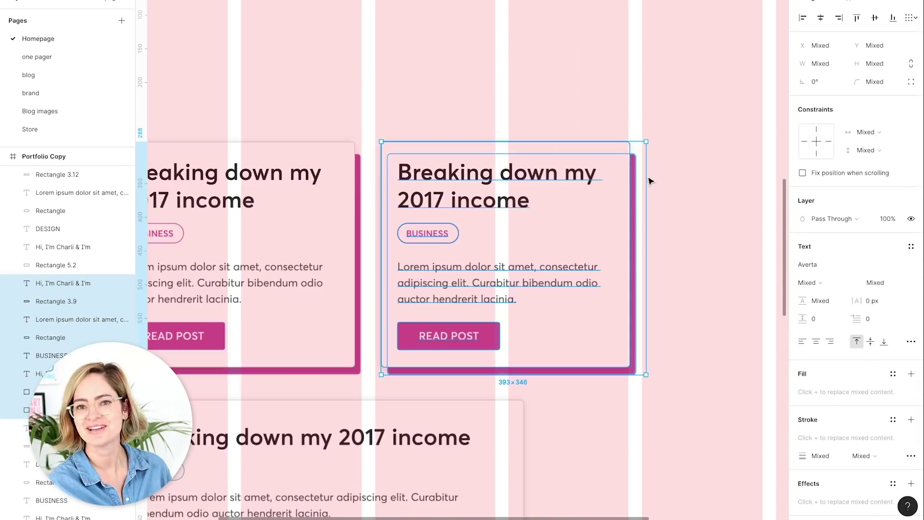
left_click(655, 357)
scroll(656, 356, "up", 4)
left_click(465, 192)
left_click(802, 264)
left_click(779, 466)
left_click(266, 438)
left_click_drag(267, 438, 498, 202)
Delete the leftover bottom card and copy the pink card into the third slot
scroll(498, 202, "down", 3)
left_click_drag(352, 279, 553, 392)
key("Delete")
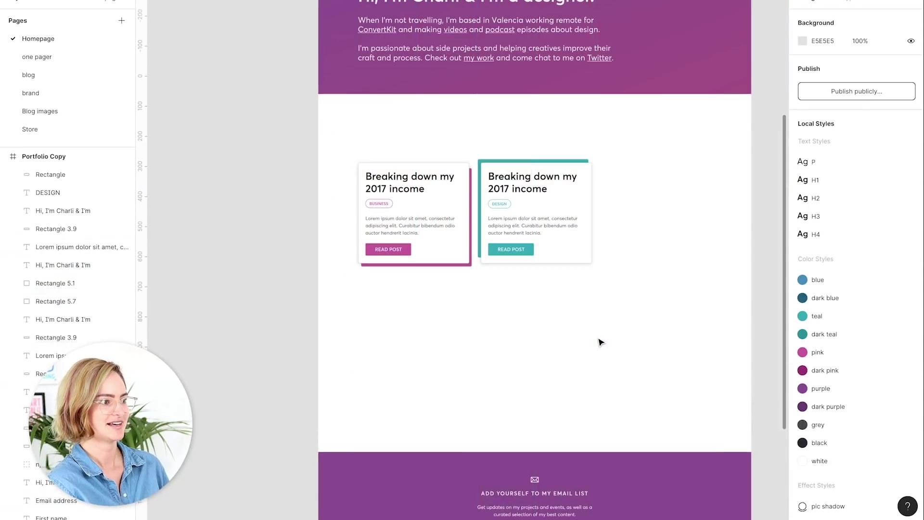
left_click_drag(617, 213, 566, 316)
key("Escape")
scroll(567, 315, "up", 3)
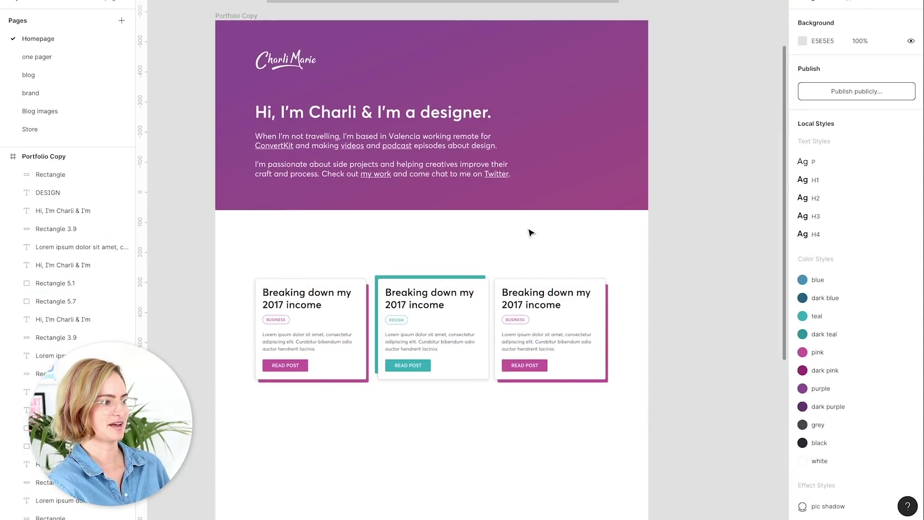
scroll(403, 350, "down", 3)
scroll(403, 350, "up", 3)
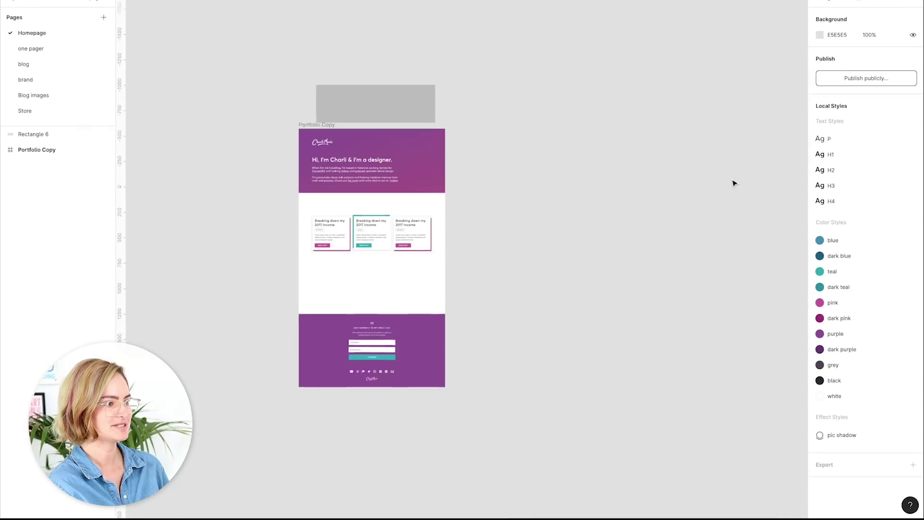
Duplicate the Portfolio Copy frame and go to the Homepage page with its header photo
key("ctrl+d")
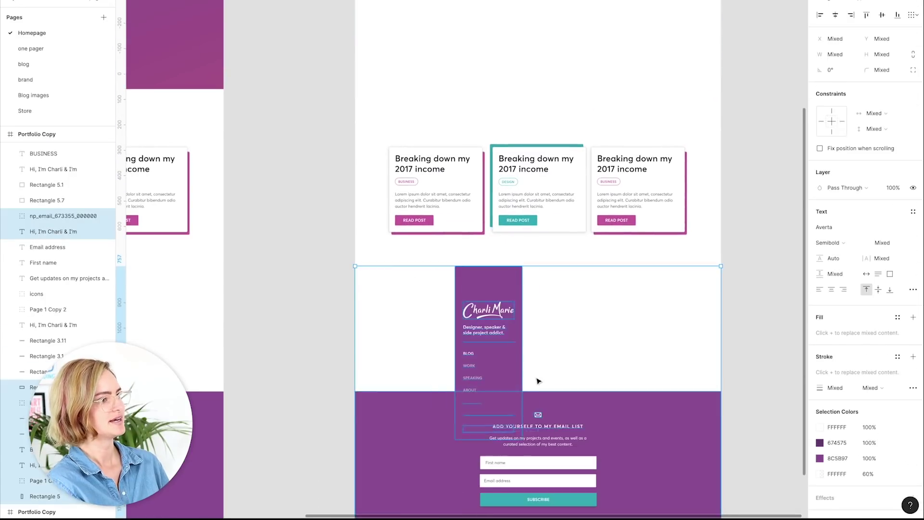
key("ctrl+shift+4")
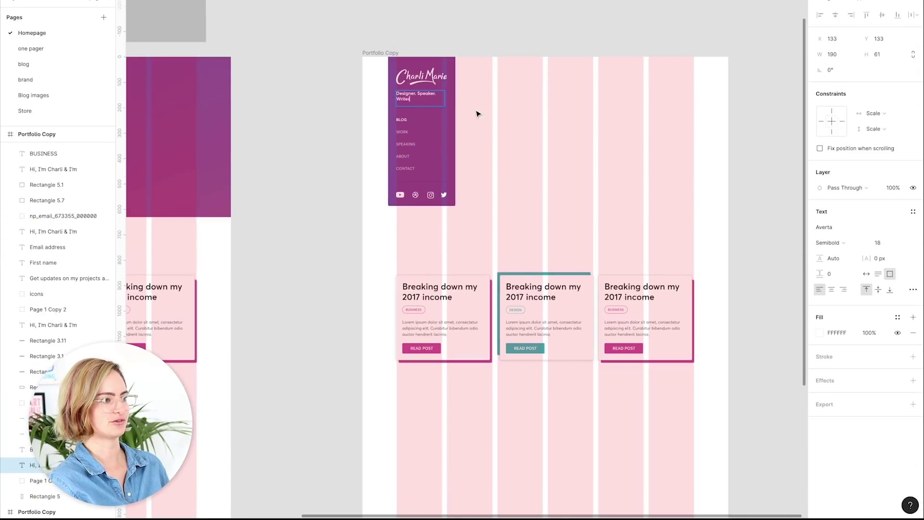
key("Escape")
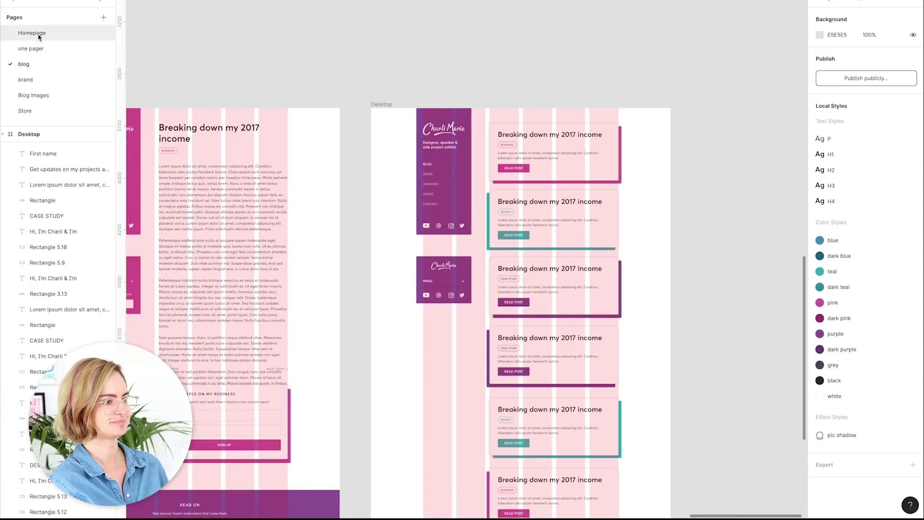
left_click(39, 35)
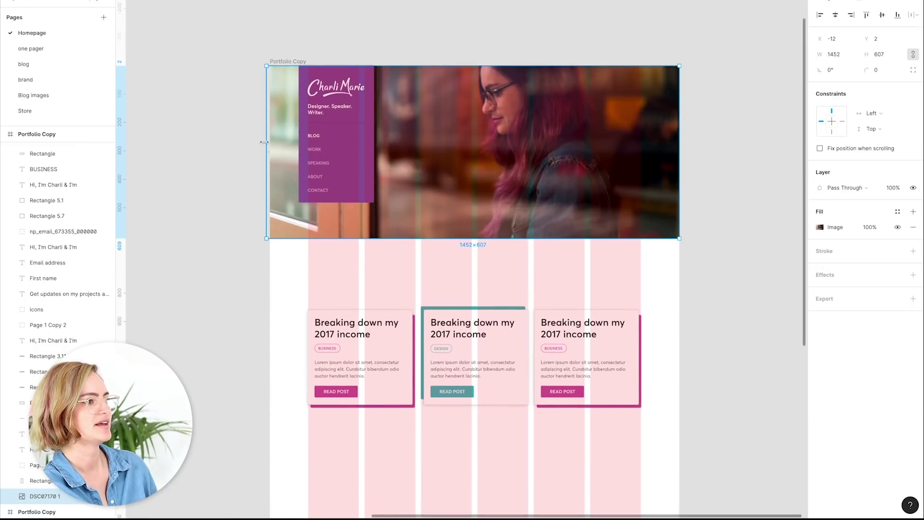
left_click(188, 66)
Add the white headline "Hi, I'm Charli & I'm a designer." over the header photo
key("ctrl+v")
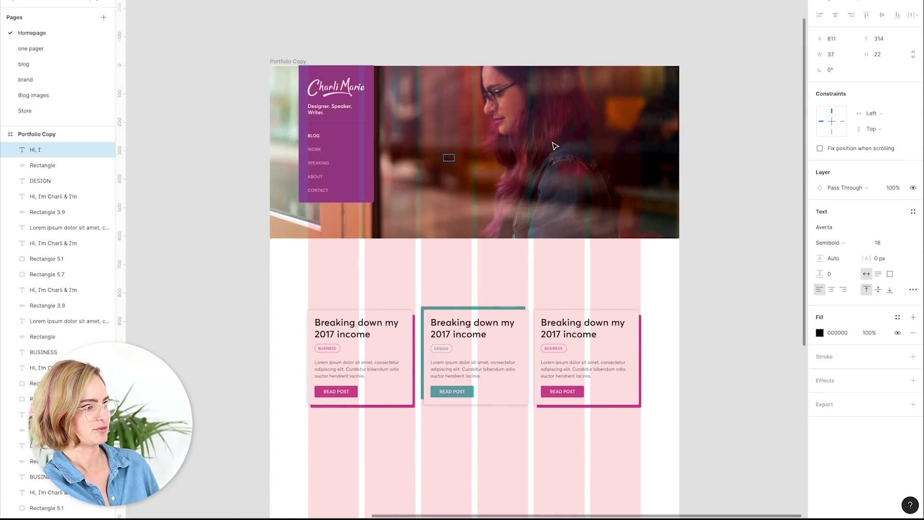
type("rli & I'm a designer.")
left_click(819, 333)
left_click(696, 275)
key("Escape")
Apply the H1 text style to the headline, move it up and centre-align it
left_click(912, 211)
left_click(709, 178)
left_click_drag(502, 177, 560, 133)
key("ctrl+alt+t")
left_click(749, 160)
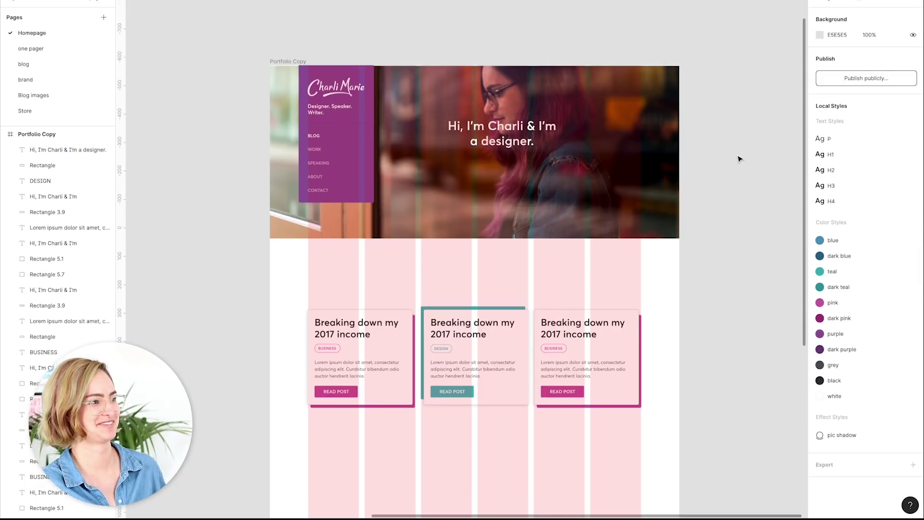
left_click(473, 368)
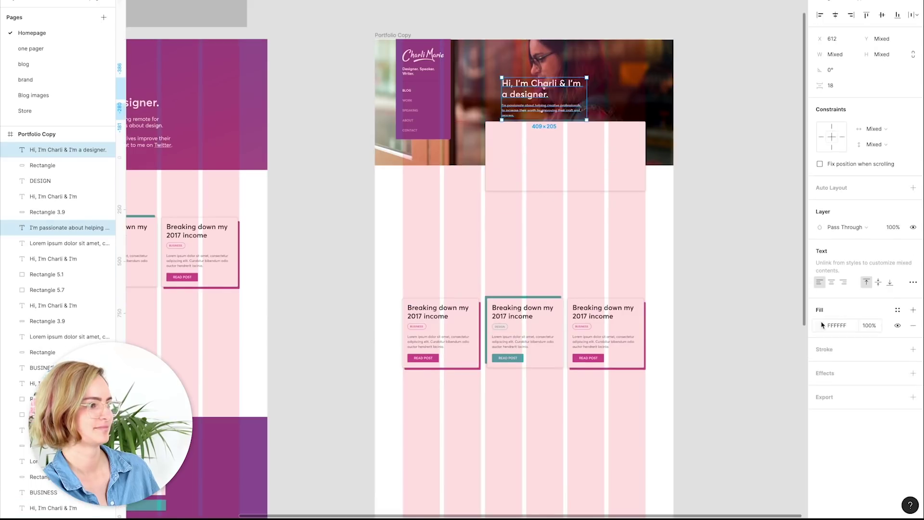
Widen the headline onto one line and move the paragraph up beneath it
left_click(820, 323)
left_click_drag(589, 156, 629, 140)
left_click(534, 161)
left_click_drag(528, 157, 521, 150)
left_click(594, 190)
left_click(636, 162, "shift")
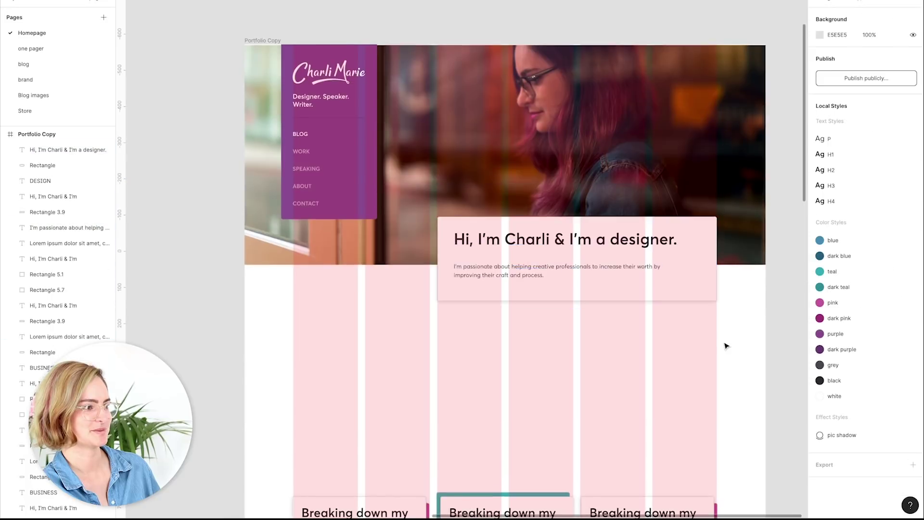
key("ctrl+shift+4")
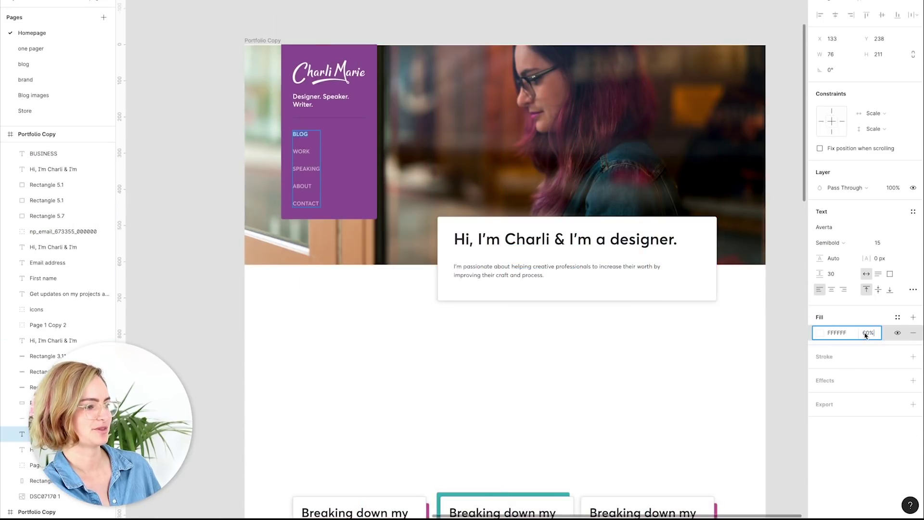
Copy the MENU toggle from the blog page into the homepage's purple sidebar
left_click(212, 227)
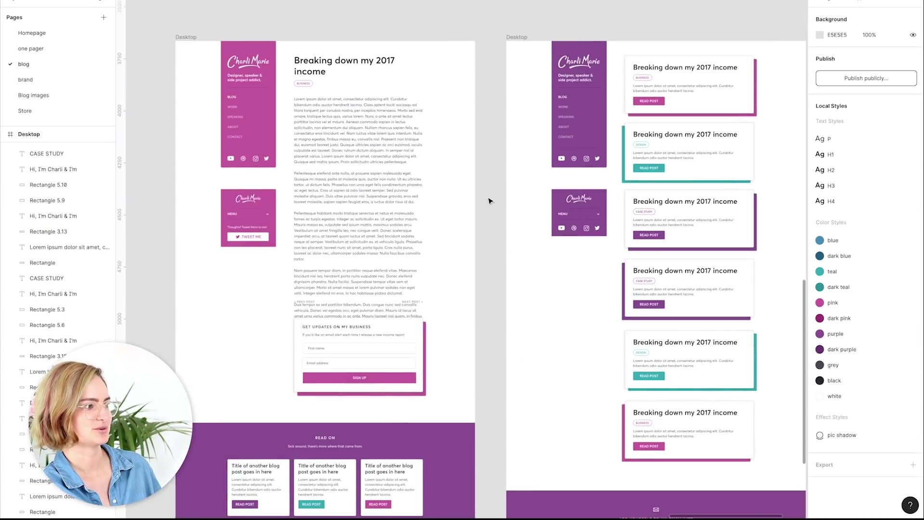
left_click(562, 213)
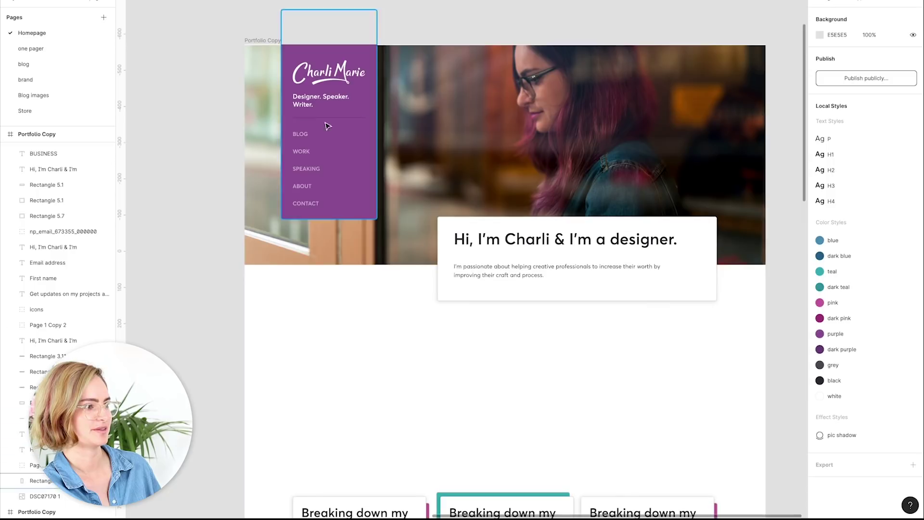
key("ctrl+v")
left_click_drag(303, 139, 308, 136)
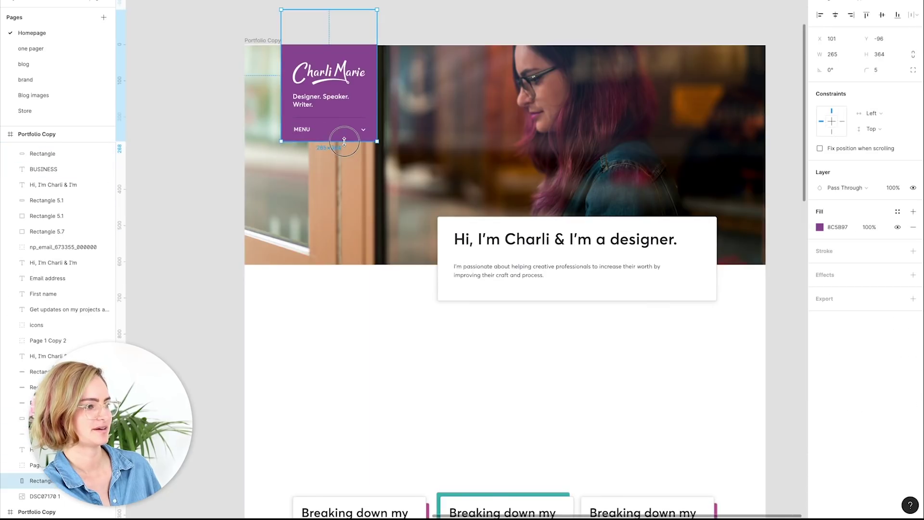
key("Escape")
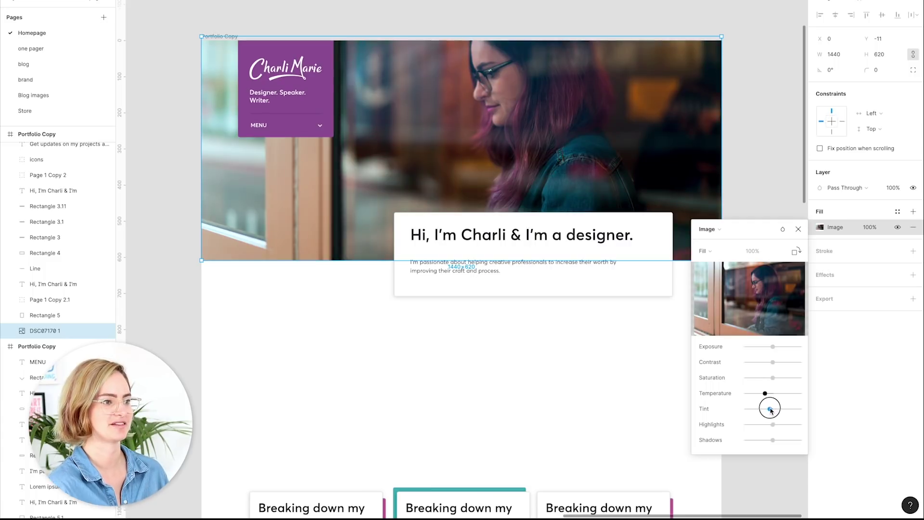
Raise the header photo's Highlights and Shadows to brighten it
left_click_drag(772, 424, 779, 424)
left_click_drag(772, 440, 802, 440)
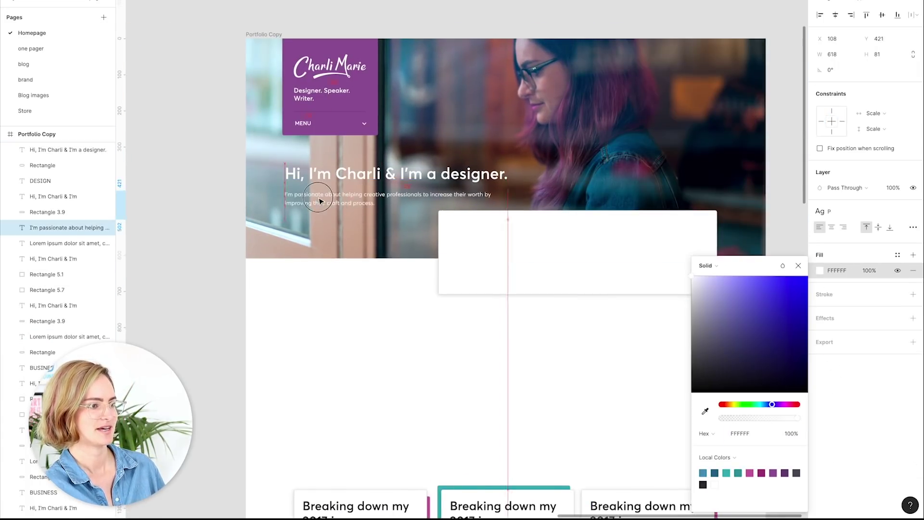
left_click(540, 253)
left_click(583, 326)
left_click(578, 280)
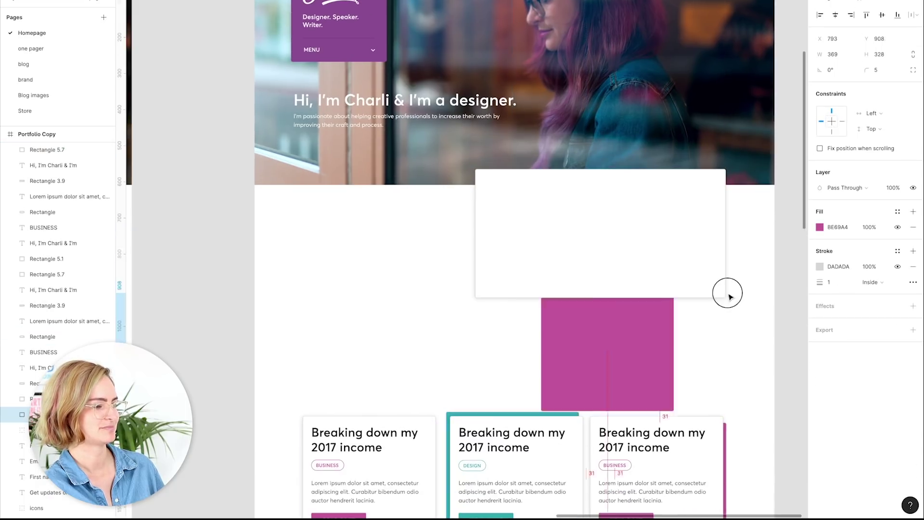
Place the magenta rectangle behind the white card and start a text box inside it
left_click_drag(728, 296, 479, 299)
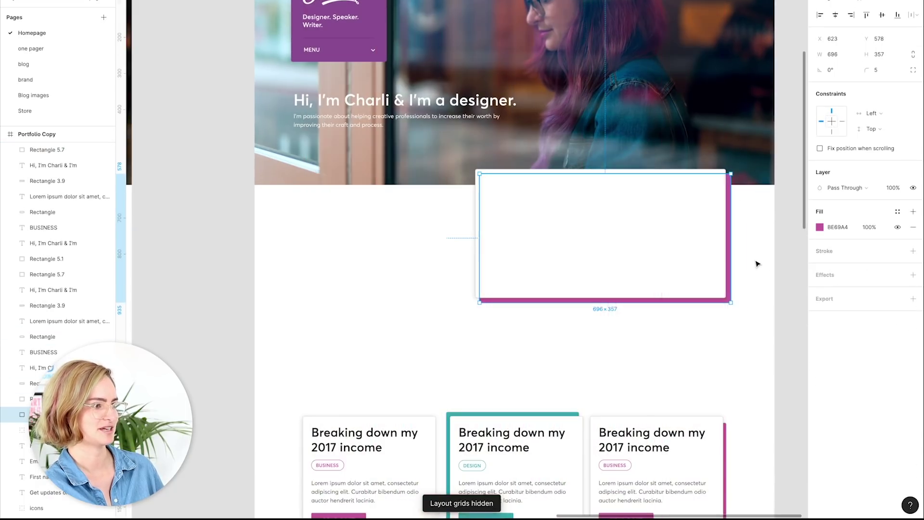
left_click(519, 368)
key("t")
left_click(500, 189)
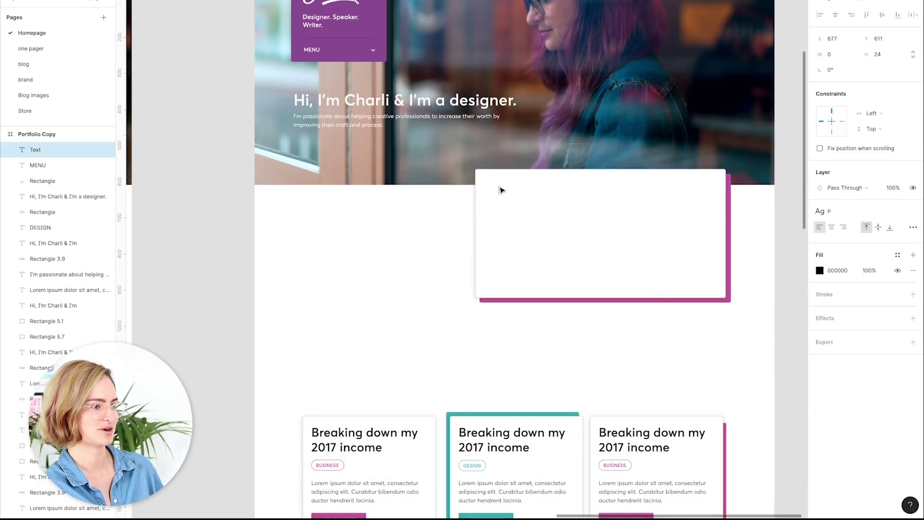
Fill the card with the 2017 income heading, BUSINESS tag, summary and grouped READ POST button
left_click(346, 460)
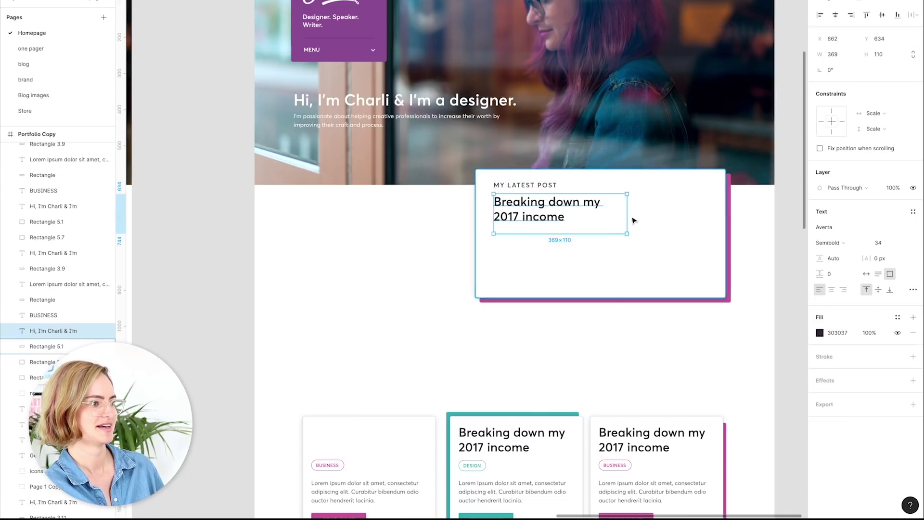
key("Escape")
scroll(545, 296, "down", 3)
key("ctrl+v")
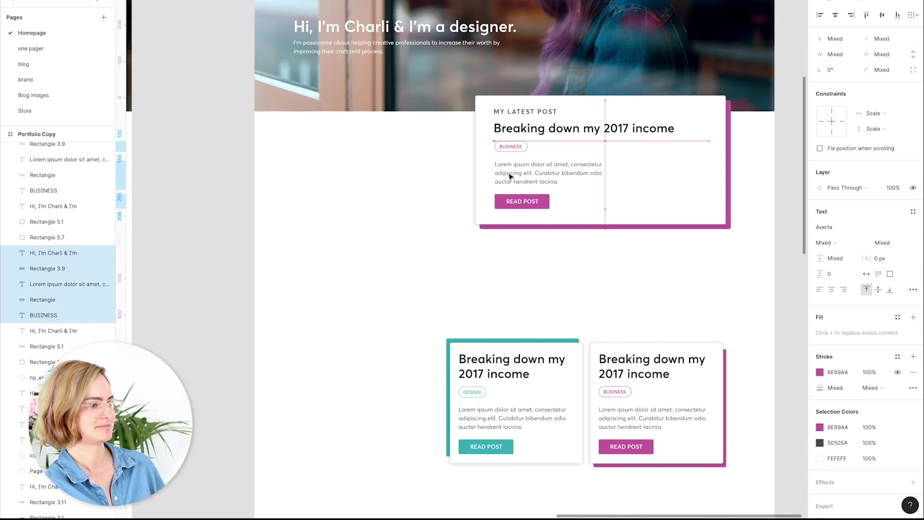
left_click_drag(524, 110, 531, 87)
left_click(510, 146)
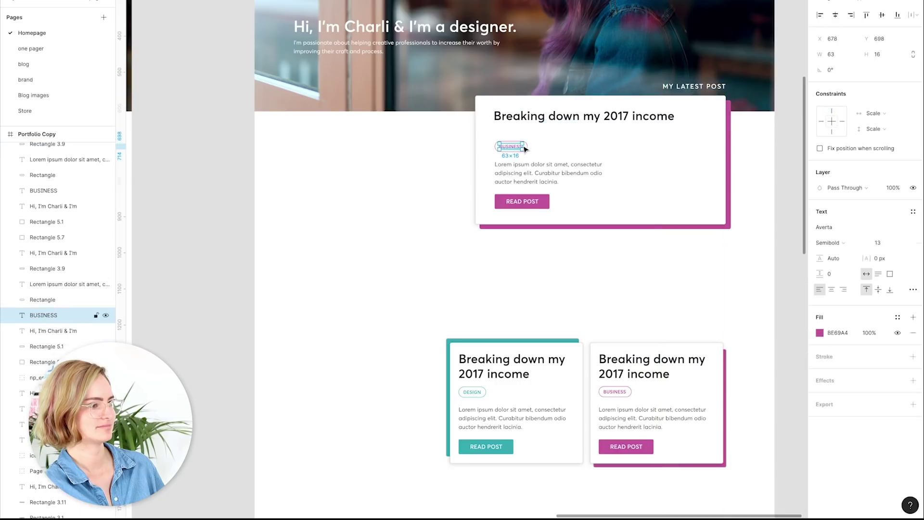
left_click(561, 175)
left_click_drag(488, 190, 545, 186)
key("ctrl+g")
left_click(604, 225)
Tint the hero photo with a translucent dark 303037 overlay
left_click(640, 233)
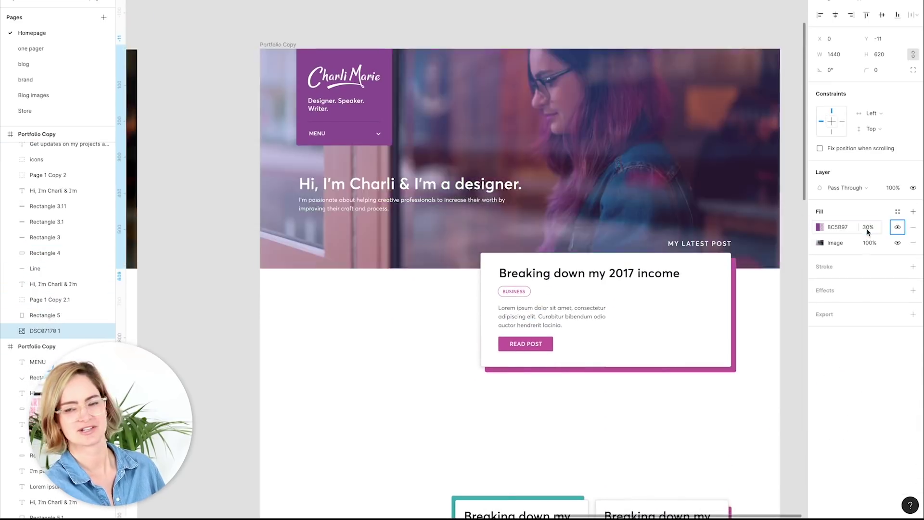
key("ctrl+z")
key("ctrl+z")
key("ctrl+z")
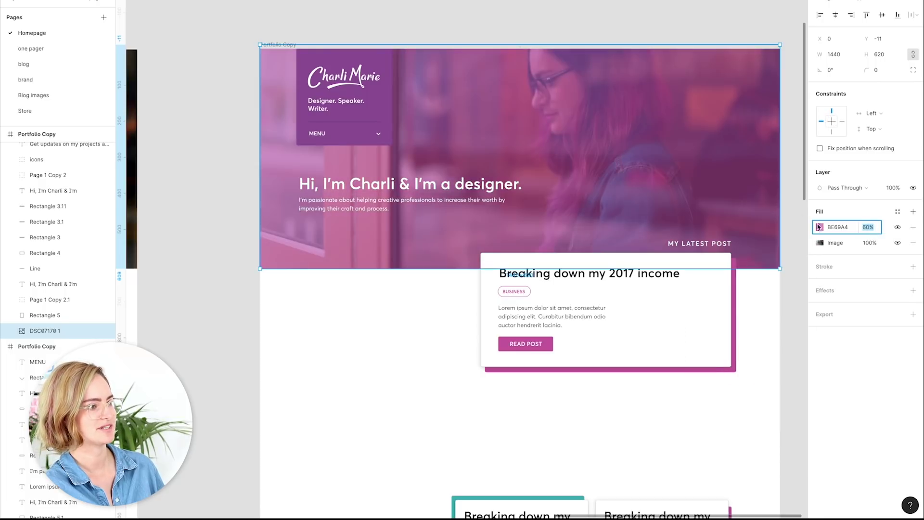
left_click(869, 227)
type("50")
key("Return")
key("ctrl+z")
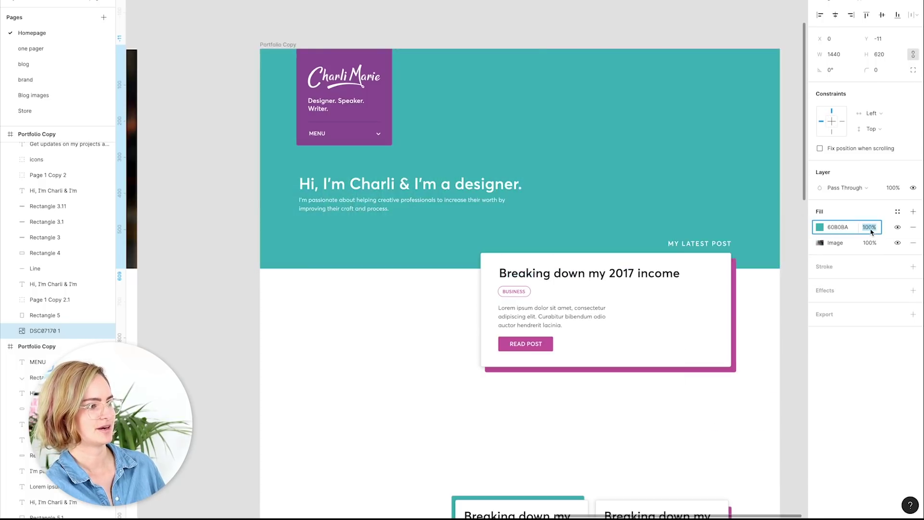
left_click(896, 227)
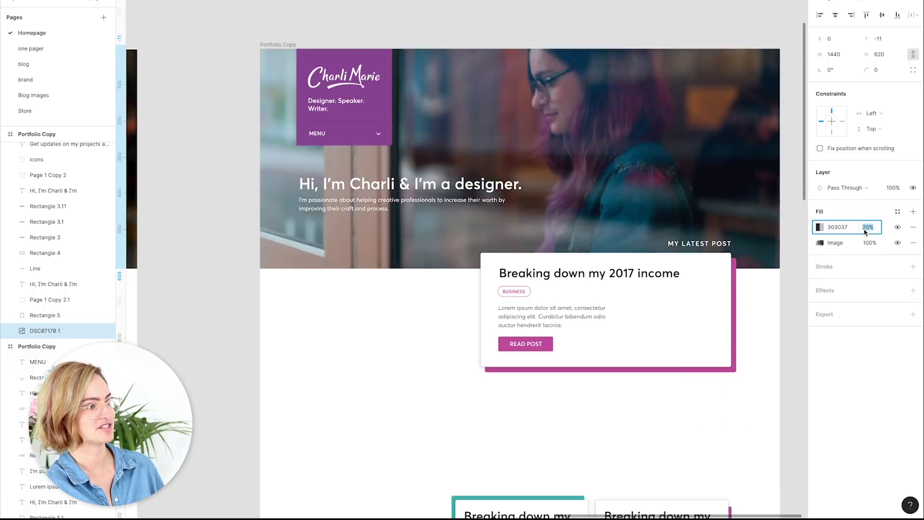
Set the intro paragraph's font size to 20
left_click(385, 206)
type("20")
key("Return")
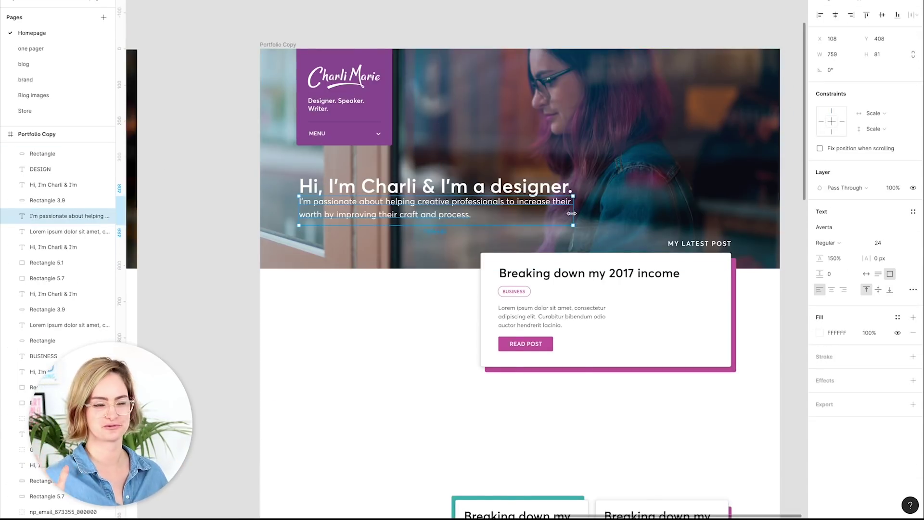
Narrow the white card from its left edge and widen its paragraph to wrap on two lines
key("ctrl+shift+4")
left_click(585, 185)
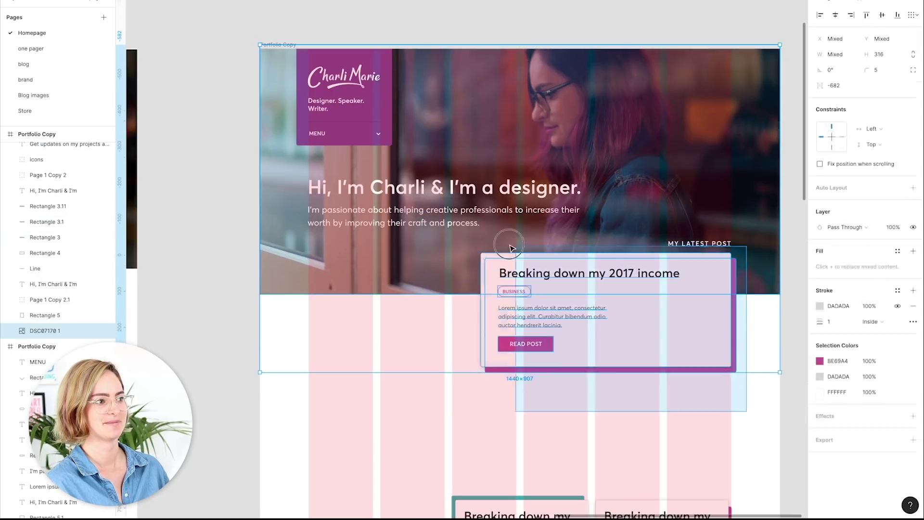
left_click_drag(481, 284, 540, 288)
left_click(503, 287)
left_click(592, 331)
left_click_drag(648, 332, 710, 332)
left_click(650, 374)
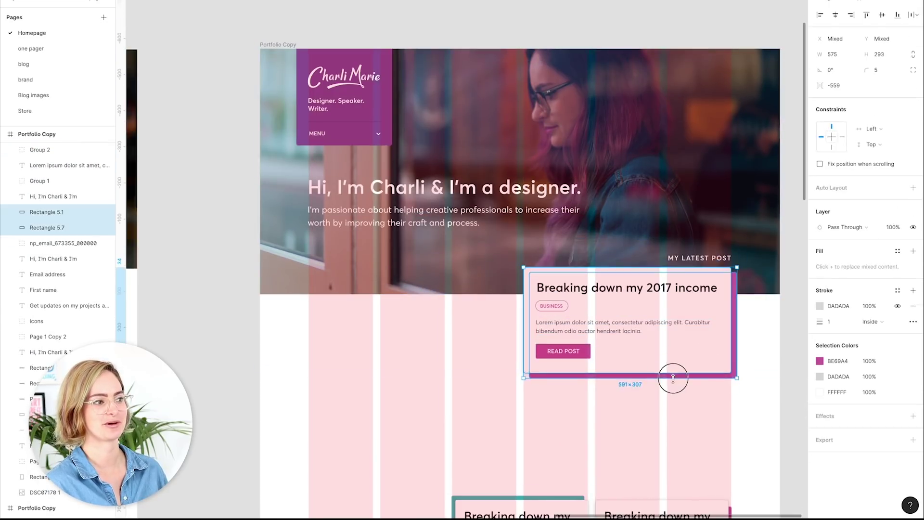
double_click(671, 381)
key("Escape")
Extend the hero photo further down the page
scroll(711, 375, "down", 2)
key("ctrl+shift+4")
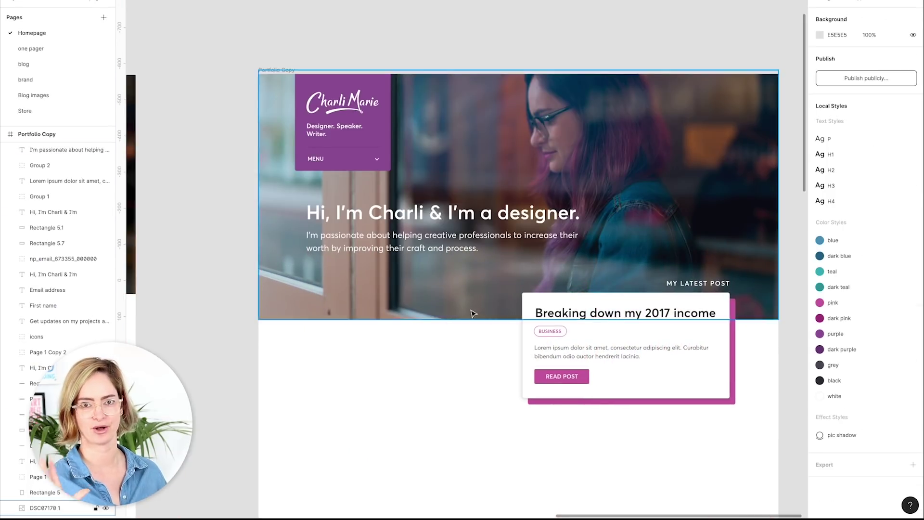
left_click_drag(473, 314, 462, 408)
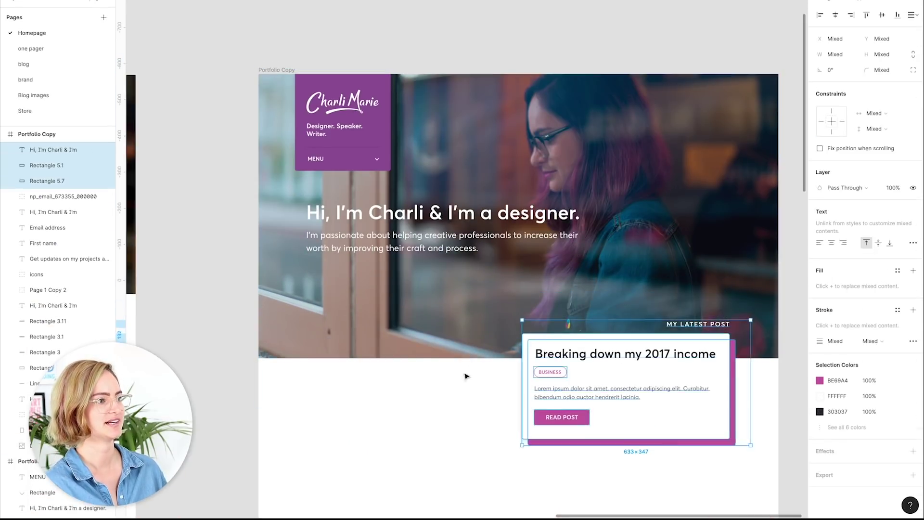
key("Escape")
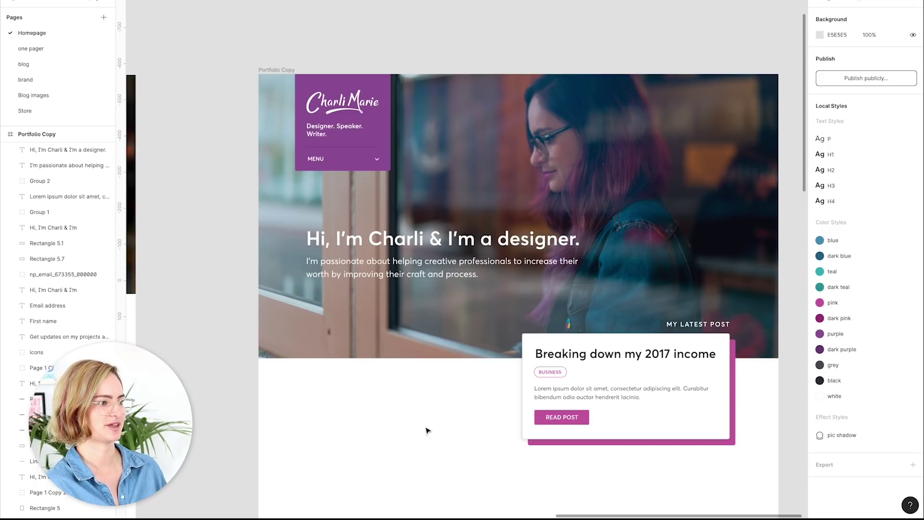
Add the heading "Thoughts on design, business and side projects" below the hero
scroll(427, 429, "down", 5)
left_click(308, 284)
type("Thoughts")
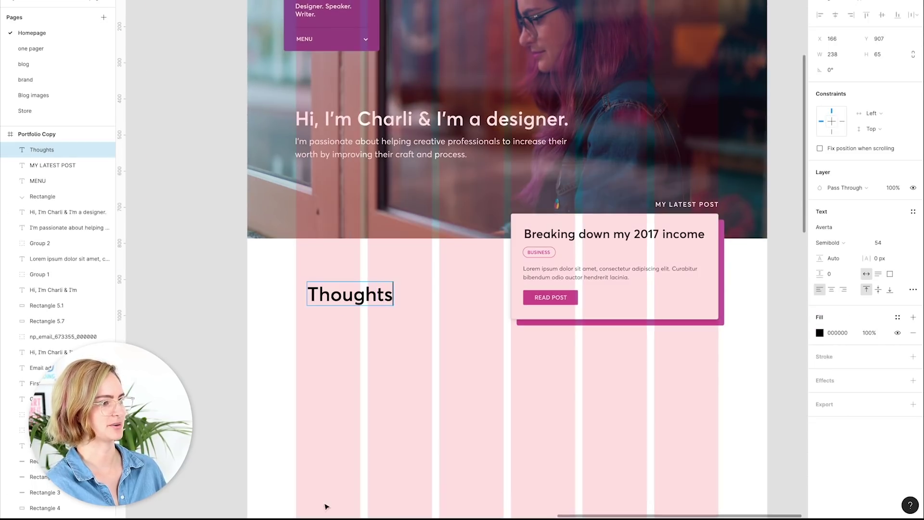
key("super+Tab")
type("Thoughts on design, business and side projects")
Apply a smaller heading style and add a dark grey copy of the MY LATEST POST label
left_click(850, 270)
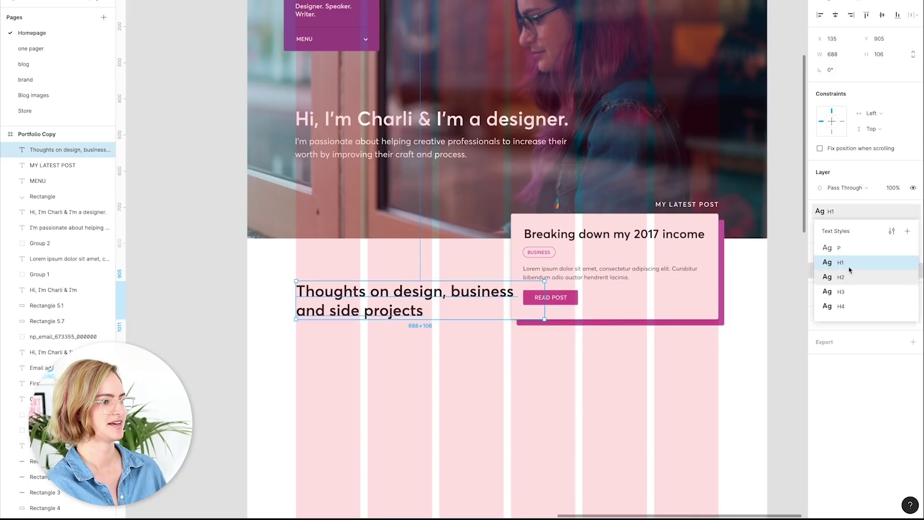
left_click(841, 306)
left_click(464, 290)
key("ctrl+v")
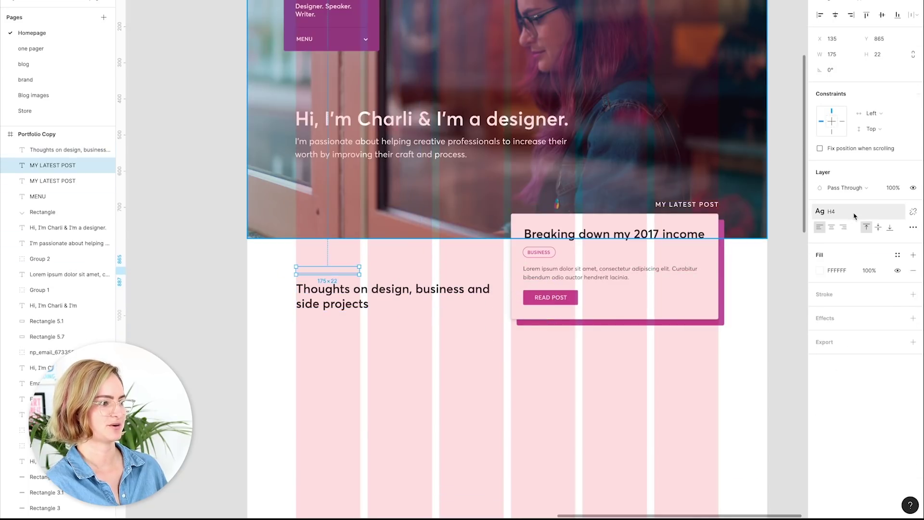
left_click(820, 270)
left_click(796, 473)
left_click(378, 315)
Paste the blog intro paragraph, make its text box taller and apply a saved colour style
key("super+Tab")
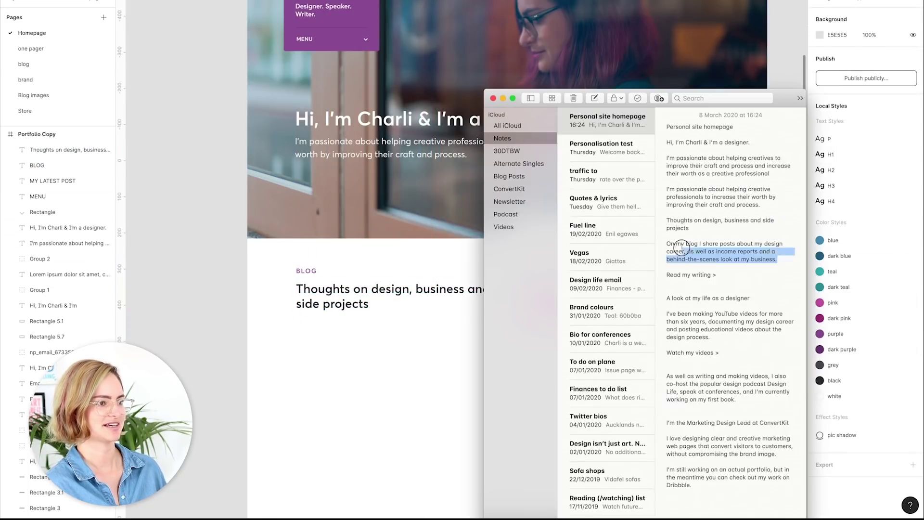
key("super+Tab")
left_click(585, 278)
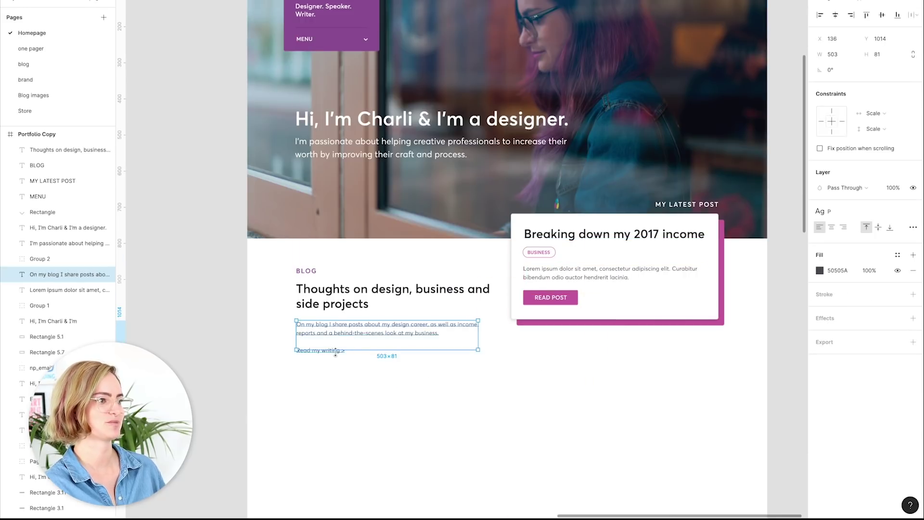
left_click_drag(366, 349, 366, 364)
left_click(820, 270)
left_click(898, 258)
left_click(502, 379)
scroll(503, 379, "up", 3)
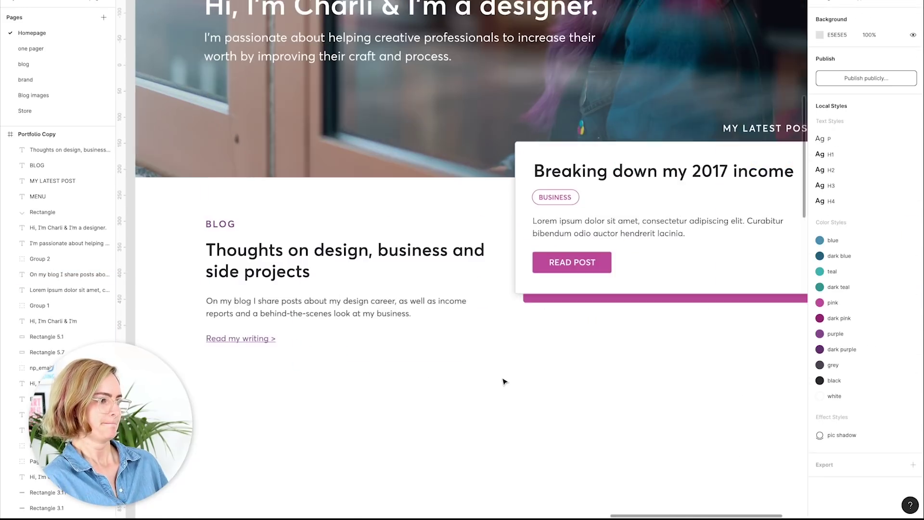
scroll(504, 381, "down", 4)
scroll(504, 381, "right", 2)
Duplicate the post card below the first and make its shadow, tag and READ POST button teal
left_click(635, 193)
left_click_drag(635, 192, 635, 309)
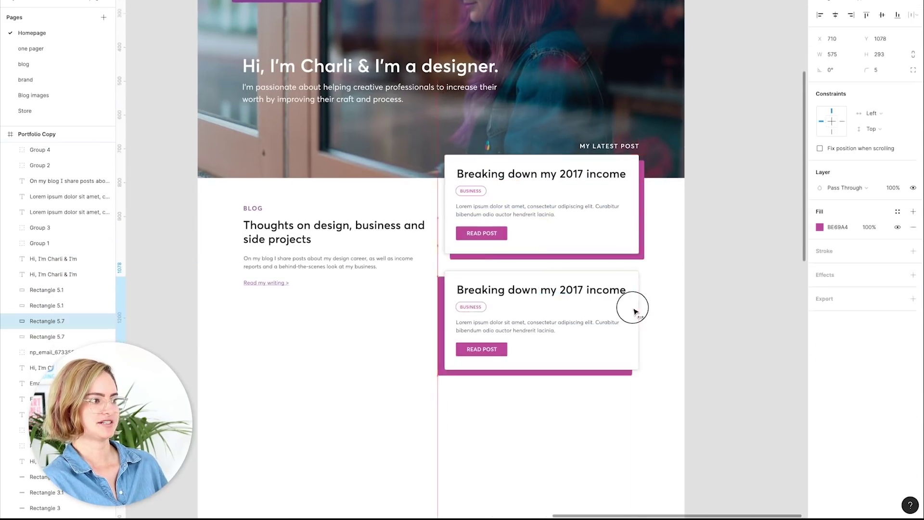
left_click(529, 373)
left_click(819, 269)
left_click(726, 437)
double_click(477, 304)
key("Escape")
key("Escape")
left_click(819, 365)
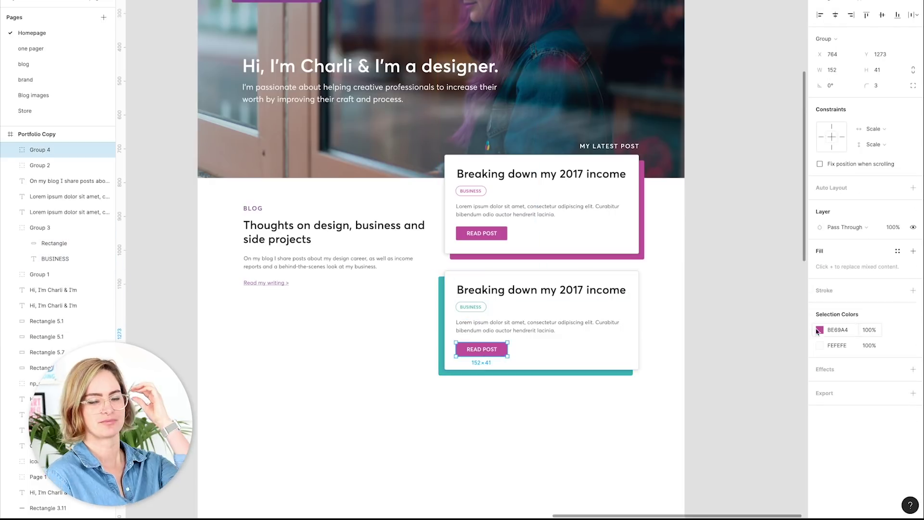
left_click(482, 348)
Change the heading to the plural MY LATEST POSTS
left_click(722, 289)
double_click(609, 146)
type("S")
key("Escape")
Narrow the blog heading and paragraph to fit the layout grid columns
left_click(332, 226)
left_click(299, 263, "shift")
key("ctrl+g")
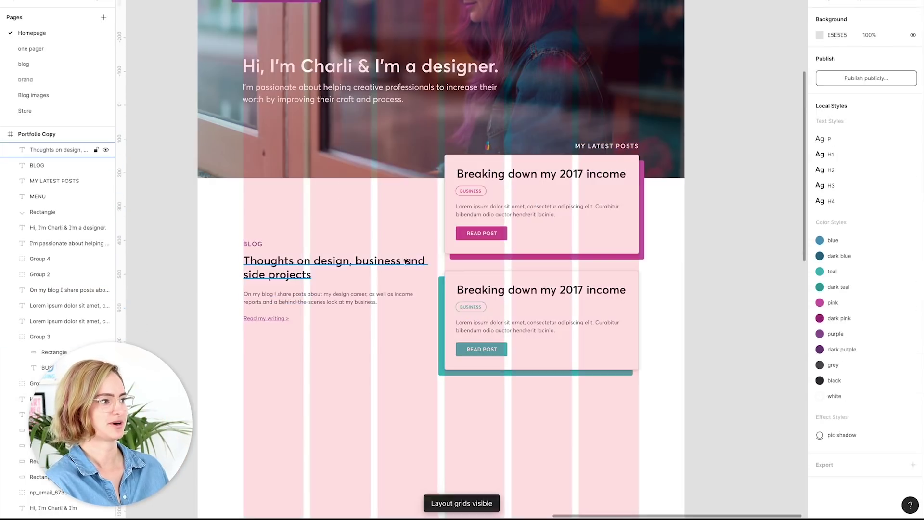
left_click_drag(438, 250, 415, 250)
key("ctrl+g")
left_click(384, 398)
scroll(384, 398, "up", 3)
scroll(384, 398, "down", 3)
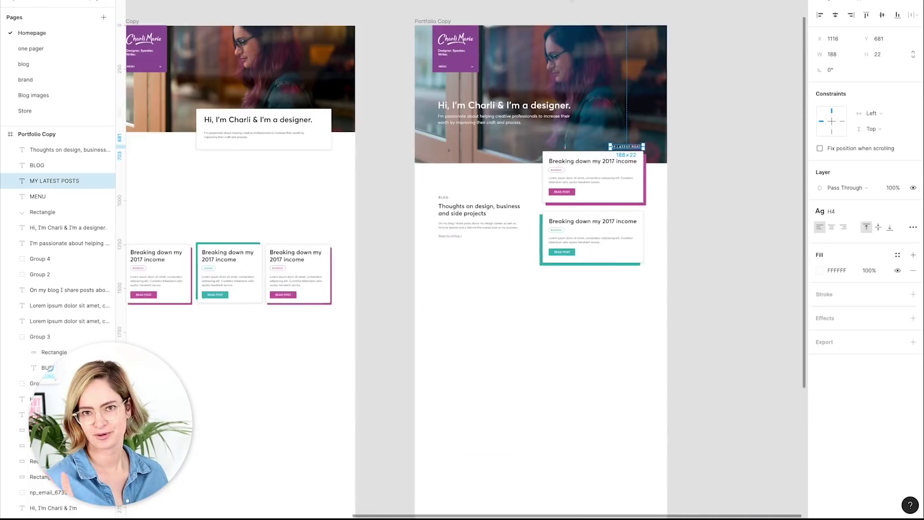
scroll(362, 371, "up", 3)
key("Delete")
scroll(511, 344, "down", 3)
scroll(511, 347, "up", 2)
Copy the NEXT POST label and paste it under the post cards as the SEE MORE link
left_click(515, 258)
key("ctrl+c")
scroll(481, 255, "up", 2)
key("ctrl+v")
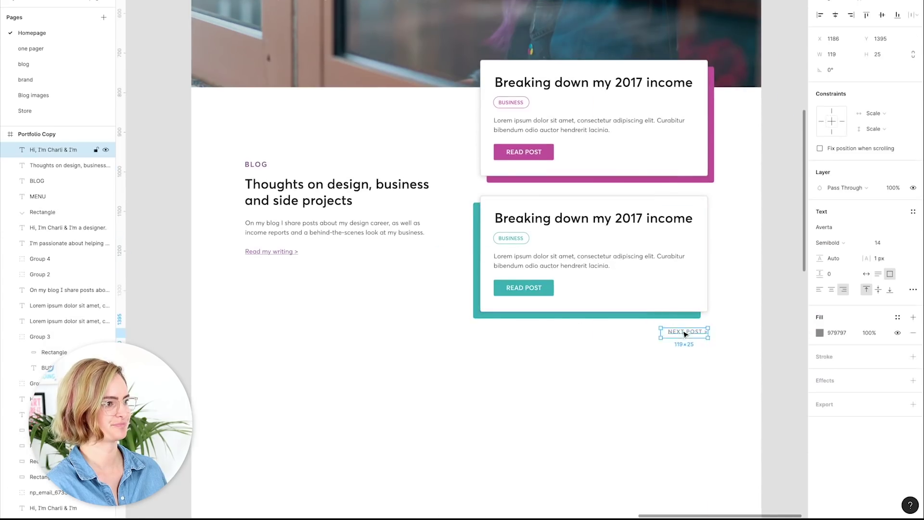
Duplicate a READ POST button beside the blog text, relabel it READ MY WRITING and make it purple
left_click_drag(523, 287, 279, 273)
double_click(241, 249)
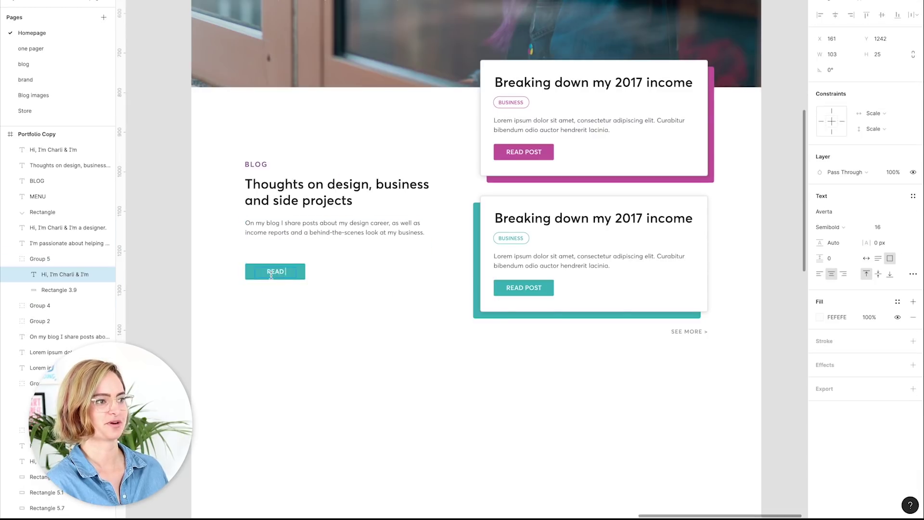
left_click(251, 271)
left_click(819, 317)
left_click(759, 427)
key("Escape")
key("Escape")
scroll(395, 331, "up", 2)
Screenshot the design-school projects YouTube video and paste it, resized, into the Figma section
scroll(396, 331, "down", 3)
scroll(397, 323, "down", 3)
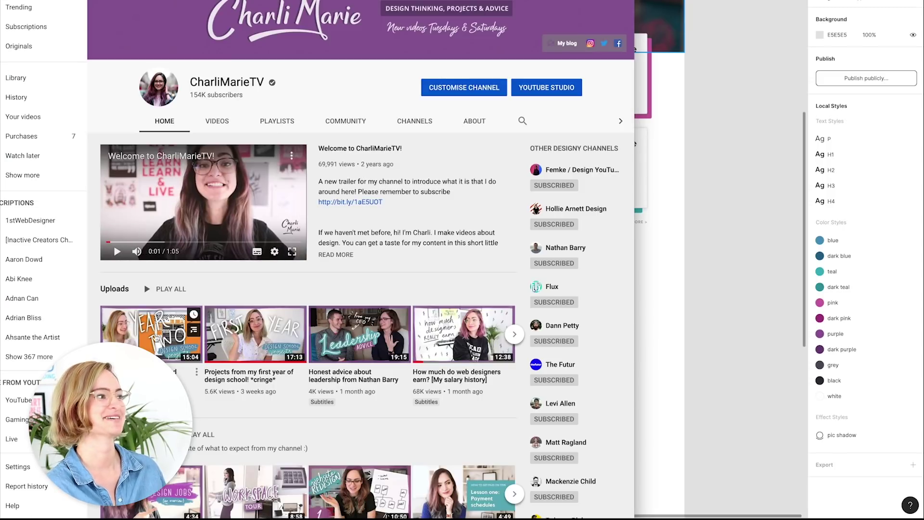
left_click(163, 333)
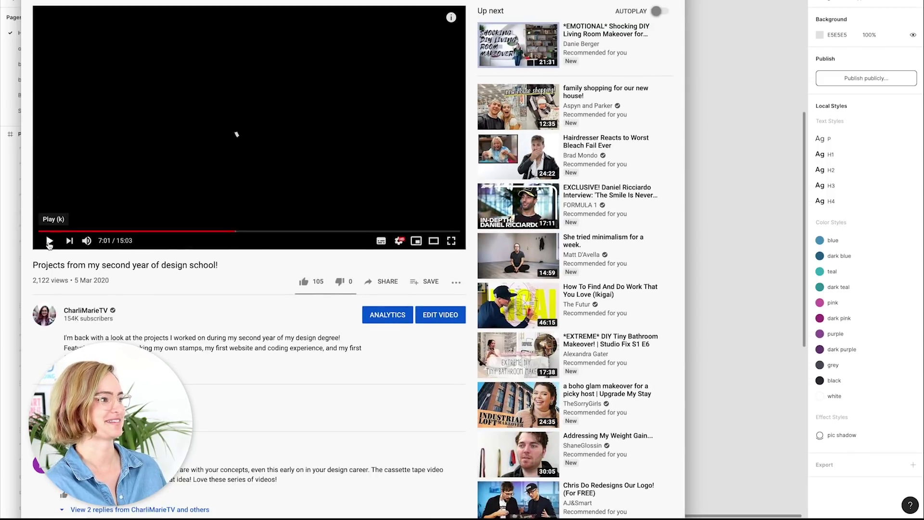
left_click_drag(32, 6, 465, 250)
left_click(725, 82)
key("super+v")
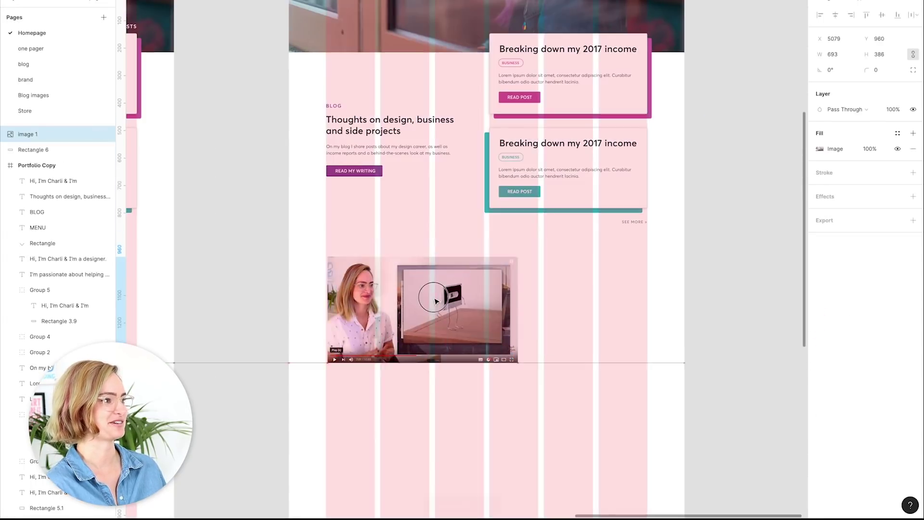
left_click_drag(518, 363, 489, 326)
Copy the blog text block beside the video, paste the video copy and relabel the button WATCH MY VIDEOS
key("Escape")
left_click_drag(336, 107, 526, 274)
key("Escape")
key("Return")
key("super+Tab")
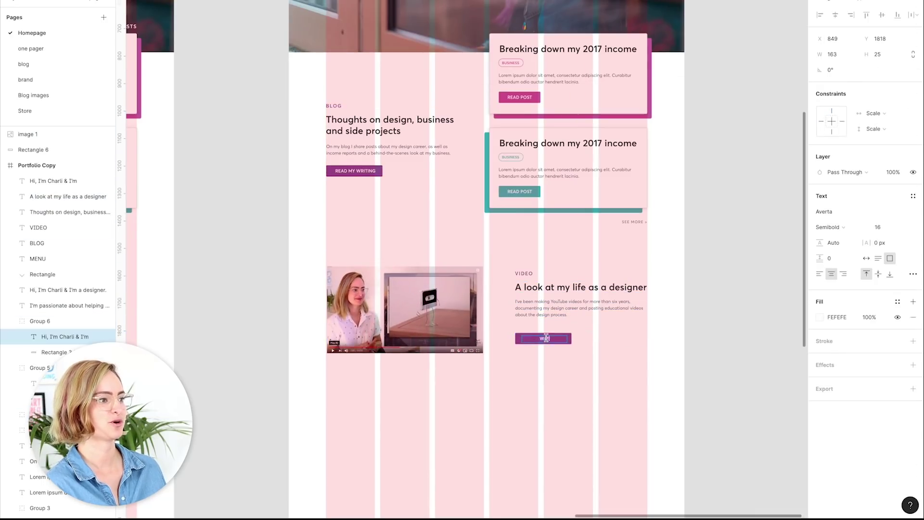
type("tch my videos")
key("Escape")
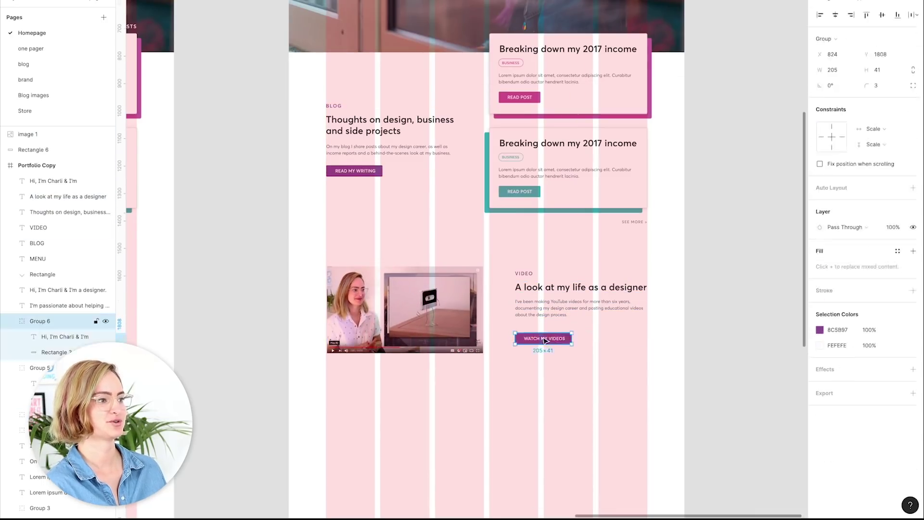
scroll(633, 396, "down", 3)
key("Escape")
scroll(742, 371, "up", 10)
scroll(731, 333, "up", 5)
scroll(731, 333, "down", 5)
scroll(631, 264, "up", 5)
scroll(649, 220, "down", 10)
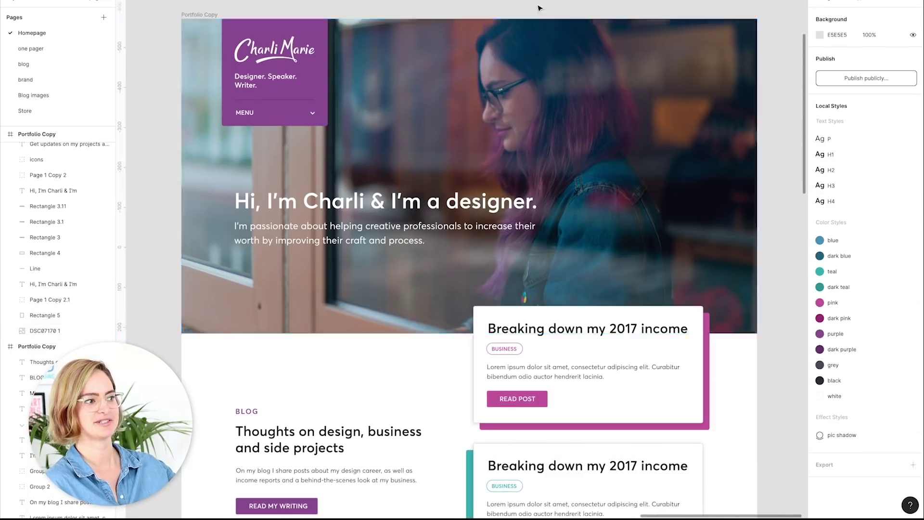
left_click(660, 123)
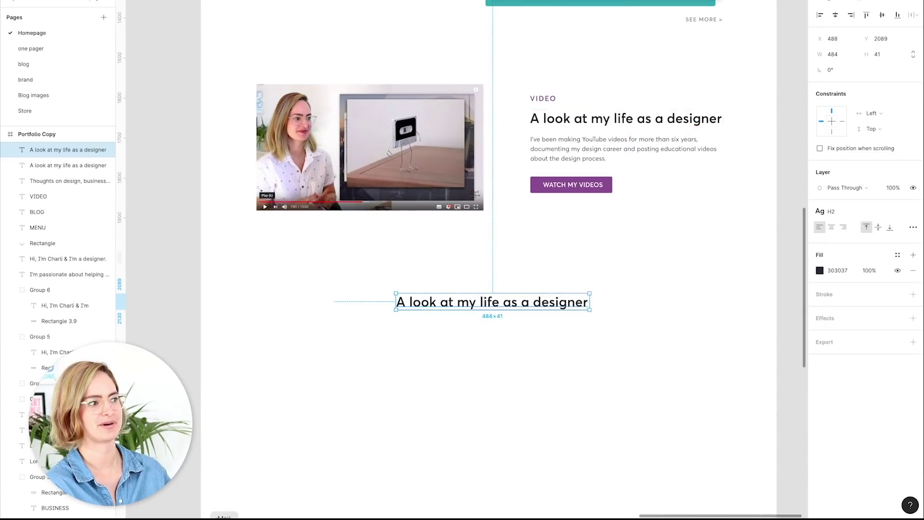
key("Return")
key("super+Tab")
key("super+c")
key("super+Tab")
key("super+v")
key("ctrl+g")
key("Escape")
left_click(425, 309)
key("ctrl+g")
left_click(585, 287)
left_click(490, 310)
left_click(905, 210)
left_click(847, 290)
left_click(621, 231)
scroll(621, 263, "down", 2)
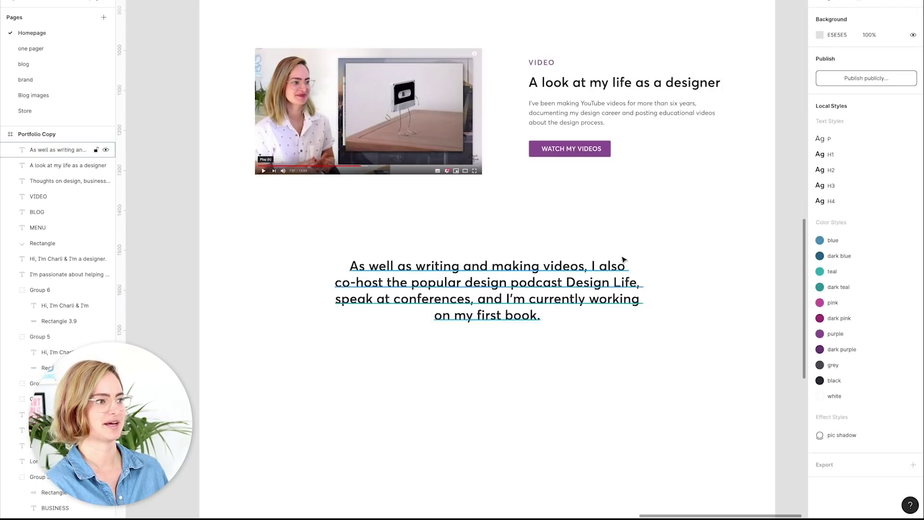
double_click(602, 283)
left_click_drag(566, 283, 636, 282)
left_click(819, 270)
left_click(773, 473)
left_click_drag(336, 299, 536, 315)
left_click(773, 472)
key("Escape")
left_click(680, 255)
scroll(715, 258, "up", 5)
left_click(479, 166)
left_click(484, 219)
scroll(481, 226, "up", 1)
scroll(479, 237, "down", 4)
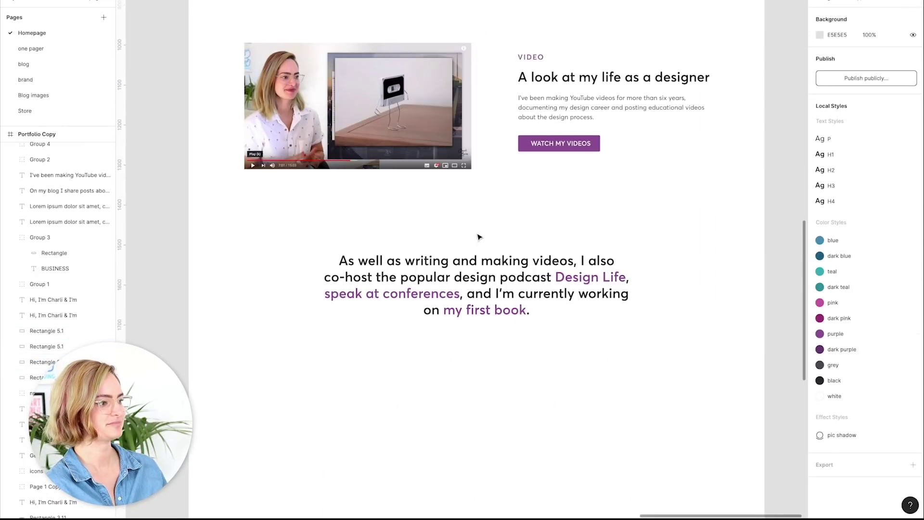
key("Page_Down")
key("Page_Down")
key("Page_Down")
key("Page_Down")
key("Page_Down")
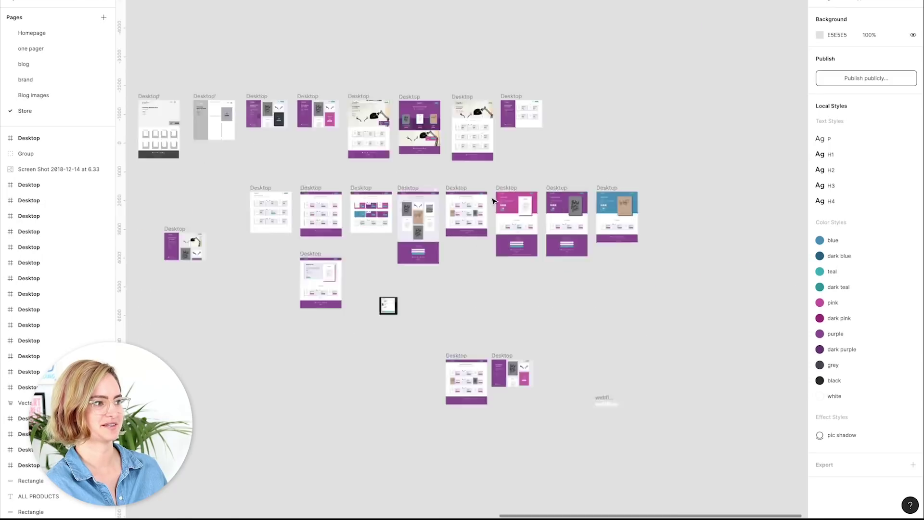
scroll(424, 202, "up", 5)
left_click(362, 166)
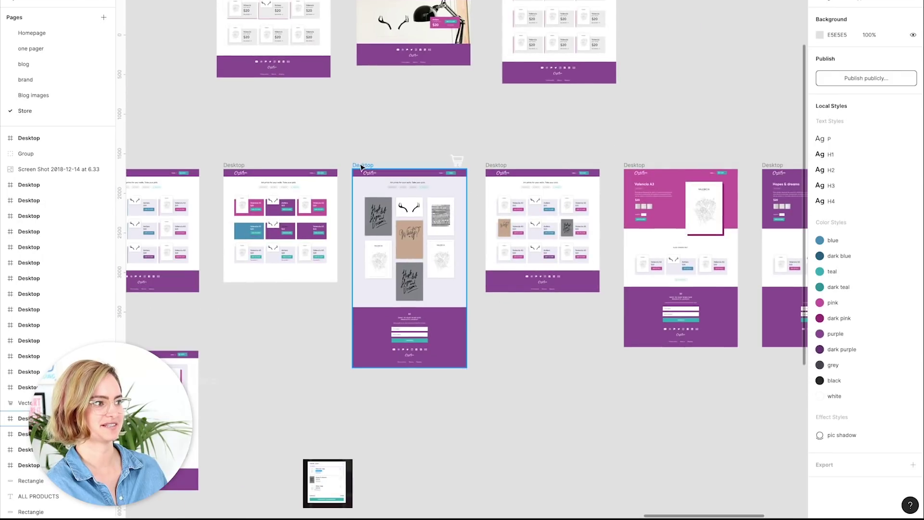
key("n")
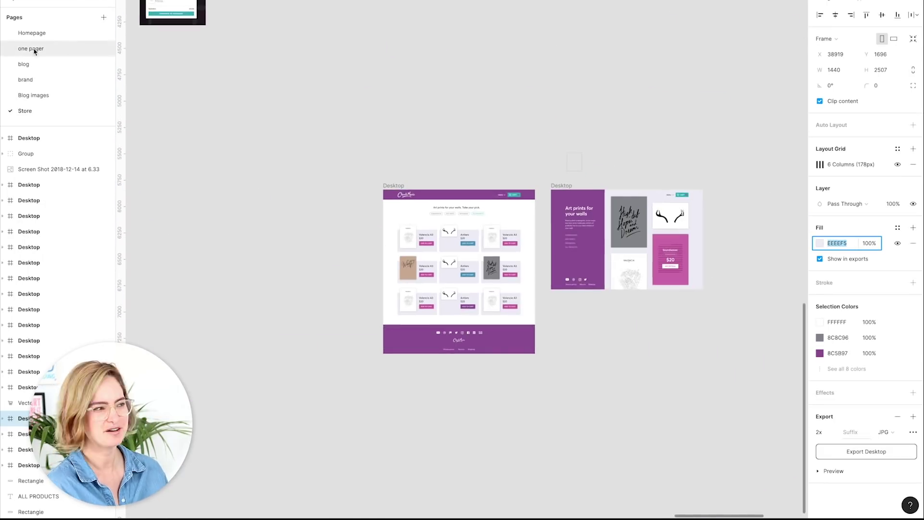
key("Page_Up")
key("Page_Up")
key("Page_Up")
key("Page_Up")
key("Page_Up")
left_click(495, 342)
Fill the quote section's background pink
scroll(391, 324, "up", 4)
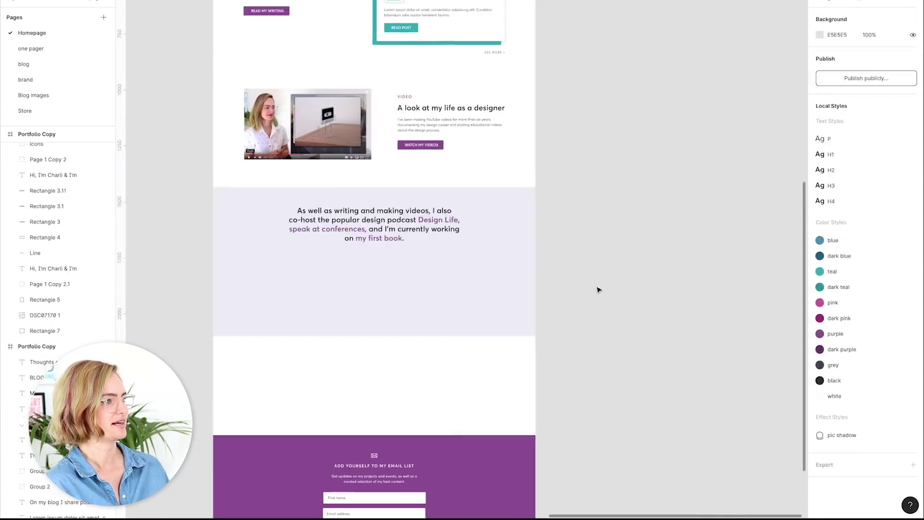
left_click(553, 337)
scroll(561, 193, "down", 3)
left_click(819, 269)
Turn the quote's purple link phrases white (fff) at reduced opacity
left_click(749, 472)
left_click(477, 275)
left_click(819, 348)
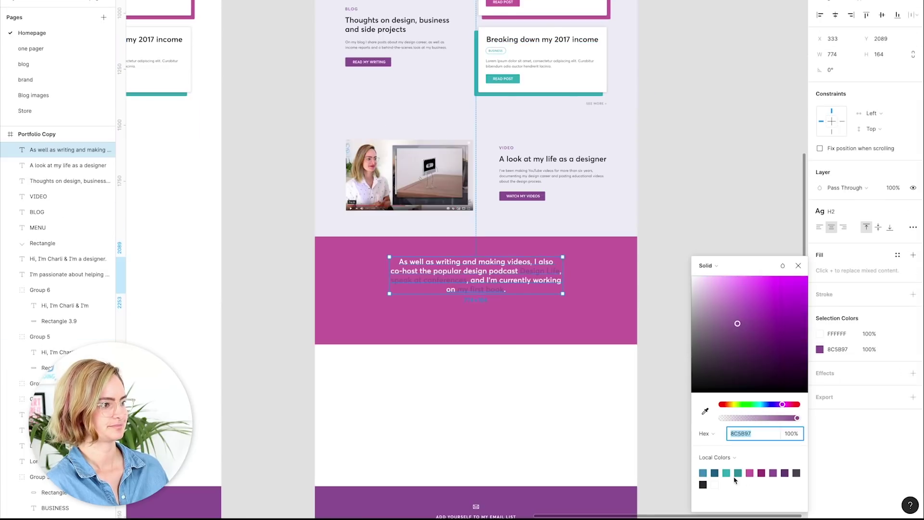
type("fff")
key("Return")
left_click(865, 350)
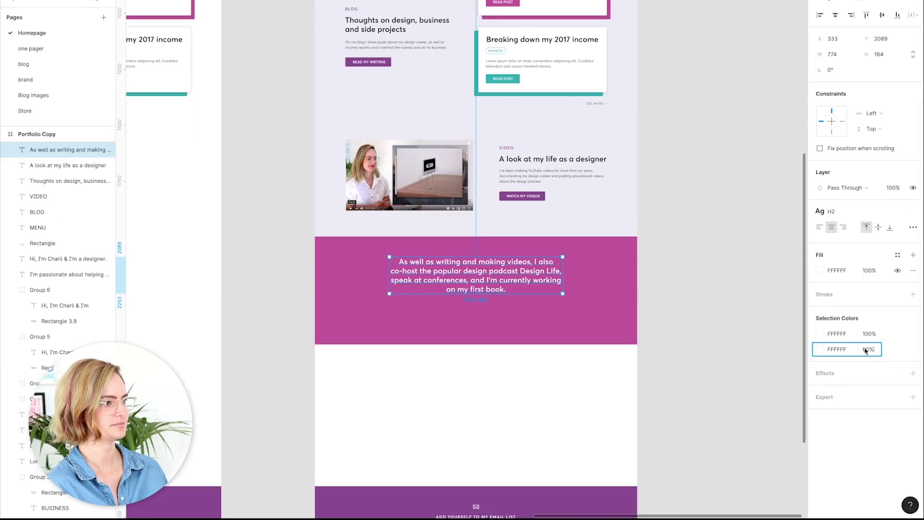
scroll(530, 289, "up", 3)
left_click(773, 295)
scroll(770, 289, "down", 3)
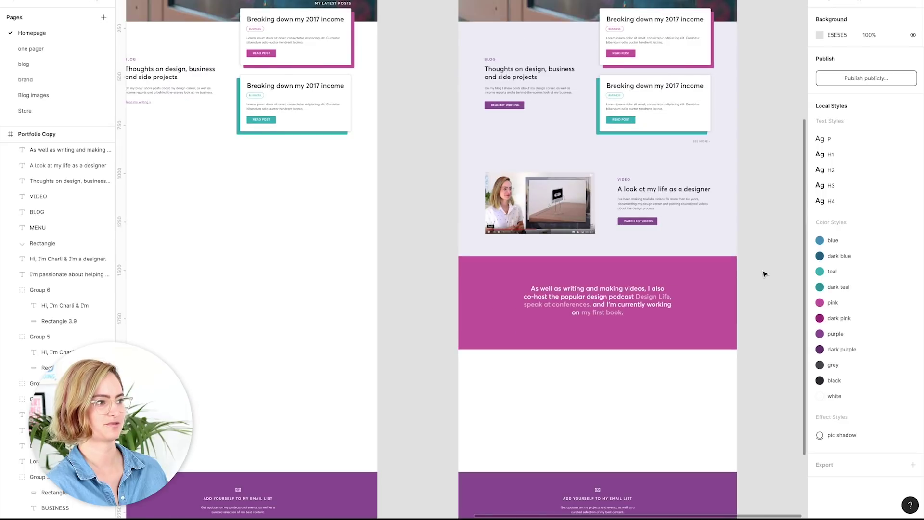
scroll(523, 343, "up", 3)
scroll(522, 342, "down", 15)
Narrow the pink section rectangle into a card behind the quote
left_click(524, 338)
left_click_drag(780, 250, 682, 251)
key("Escape")
scroll(656, 267, "up", 3)
scroll(712, 399, "up", 10)
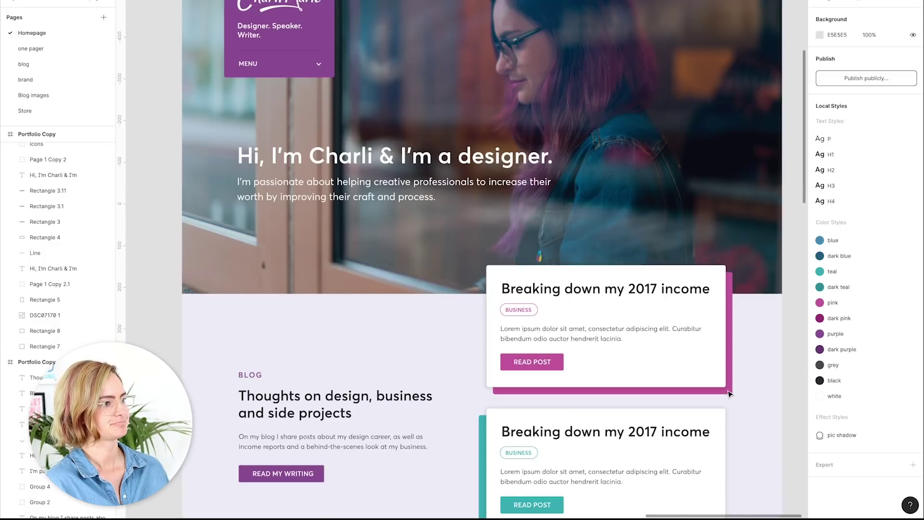
scroll(716, 364, "down", 10)
scroll(716, 363, "up", 10)
scroll(716, 364, "down", 12)
Compare the quote text's styling with the hero introduction paragraph
left_click(472, 256)
scroll(481, 260, "up", 15)
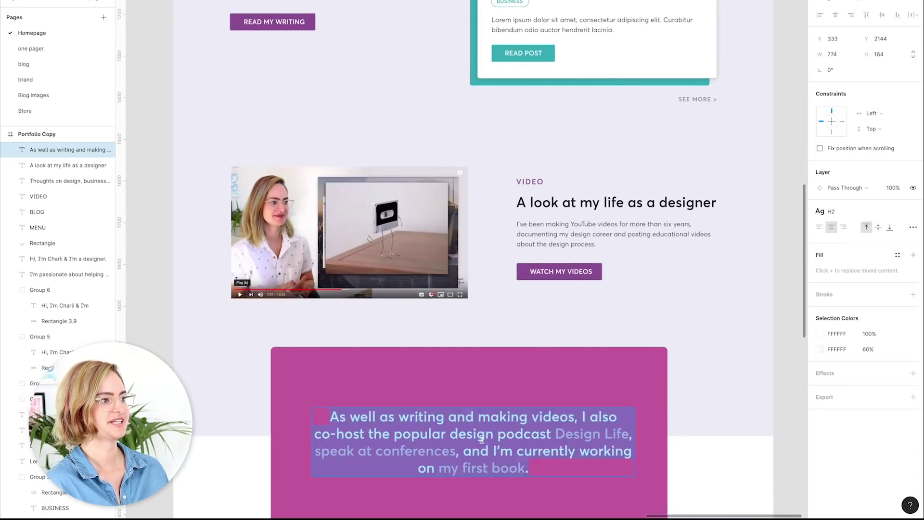
left_click(500, 265)
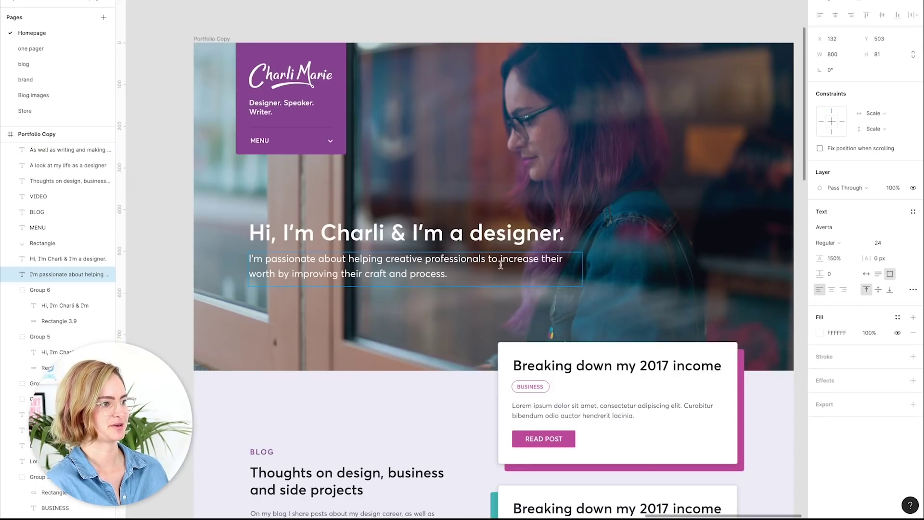
left_click(171, 359)
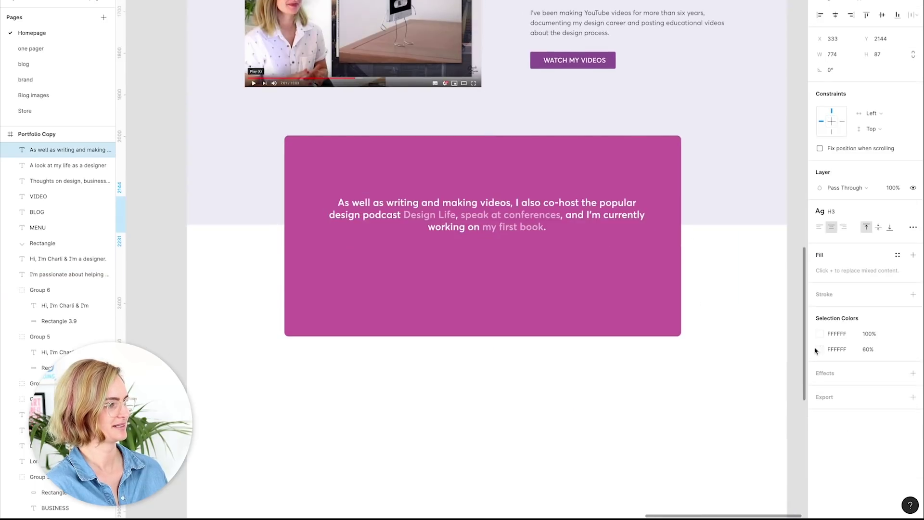
left_click(819, 333)
Undo the pink card and add a short coloured line above the quote
key("ctrl+z")
key("ctrl+z")
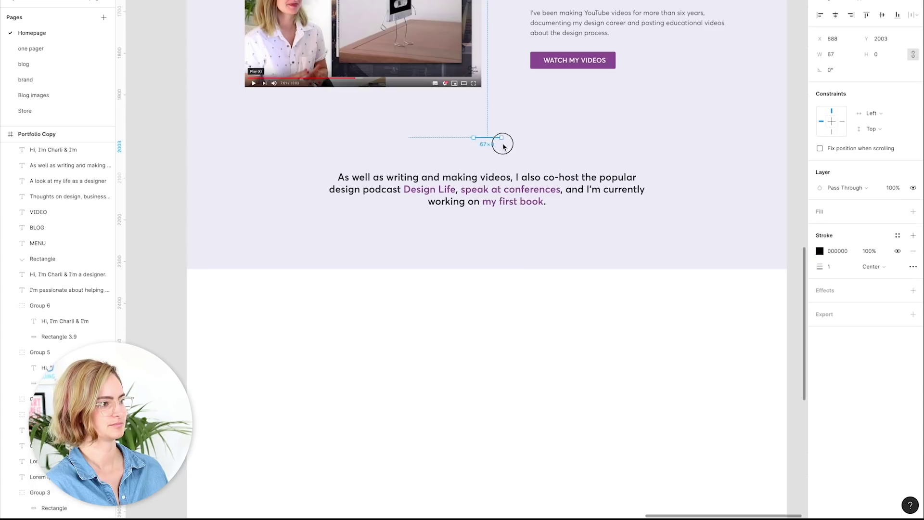
left_click(877, 249)
left_click(910, 262)
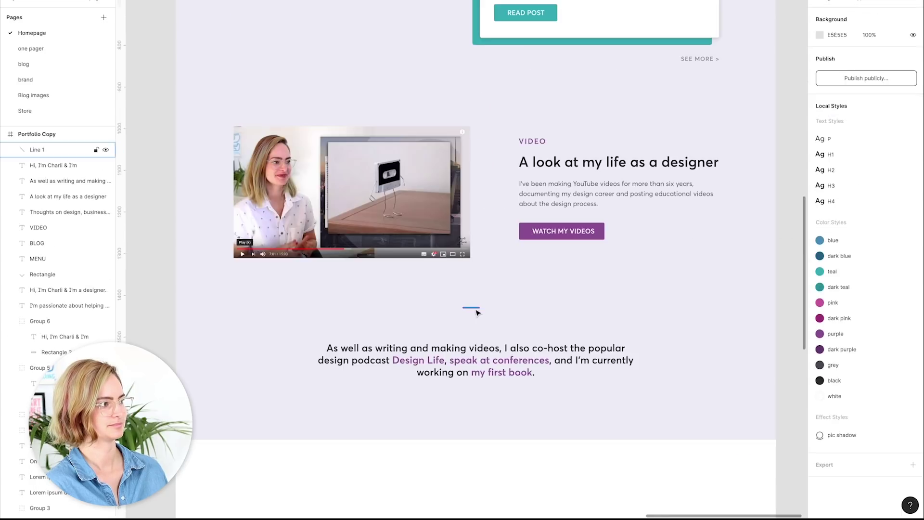
Check the quote's left-aligned position against the layout grid across both page frames
left_click(474, 360)
key("ctrl+shift+4")
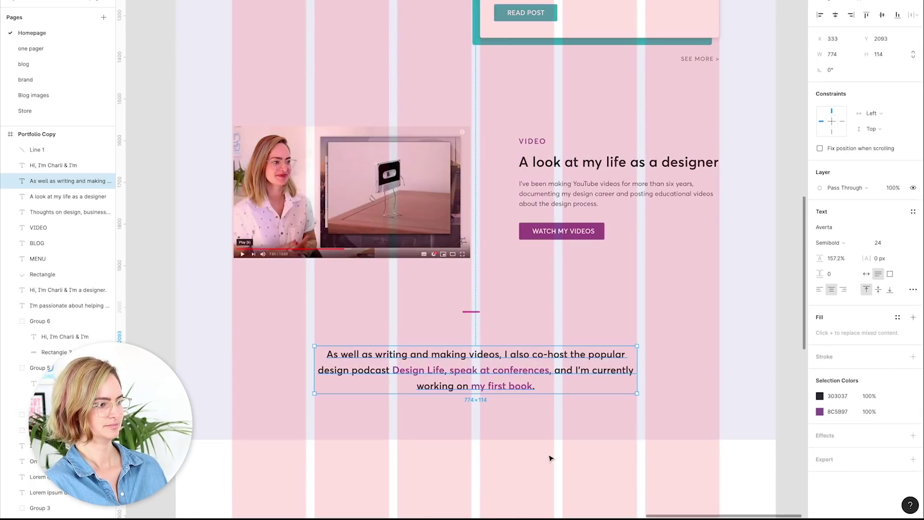
key("Escape")
key("ctrl+shift+4")
key("shift+1")
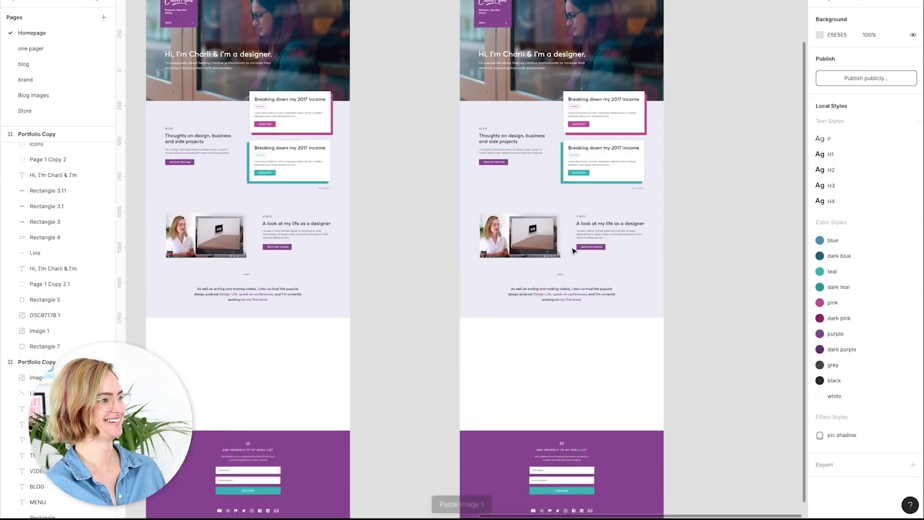
scroll(573, 250, "up", 3)
left_click(506, 341)
key("ctrl+shift+4")
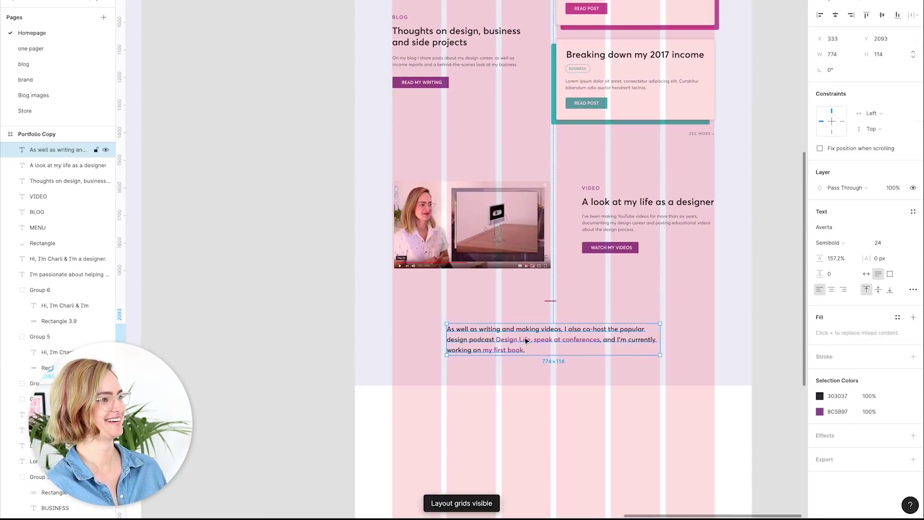
key("Escape")
scroll(533, 218, "down", 2)
Draw grey square image placeholders beside the quote and duplicate one for a third
left_click_drag(554, 240, 599, 285)
left_click_drag(606, 240, 650, 285)
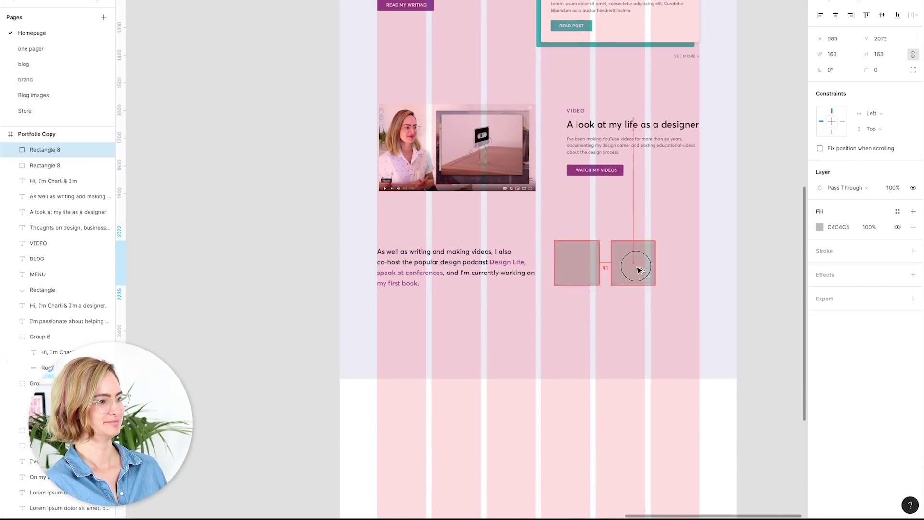
key("ctrl+shift+4")
left_click(757, 299)
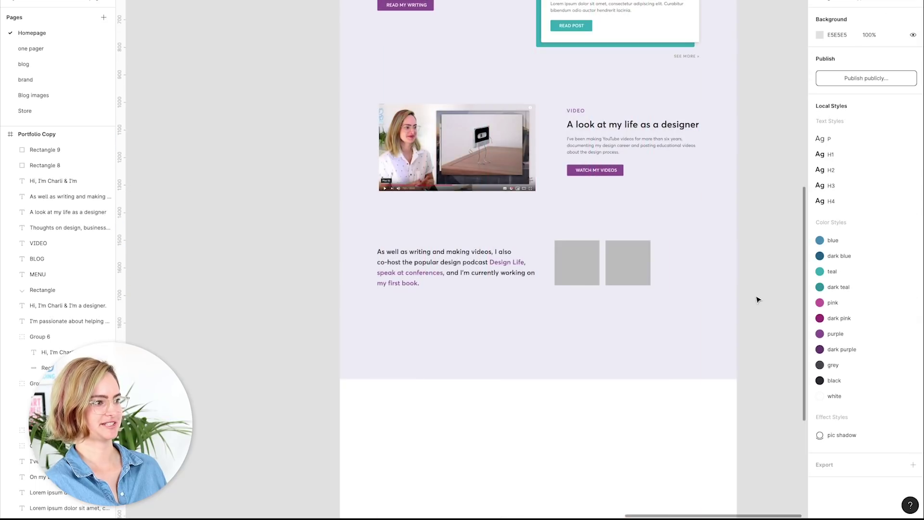
key("ctrl+d")
key("Escape")
scroll(320, 62, "up", 5)
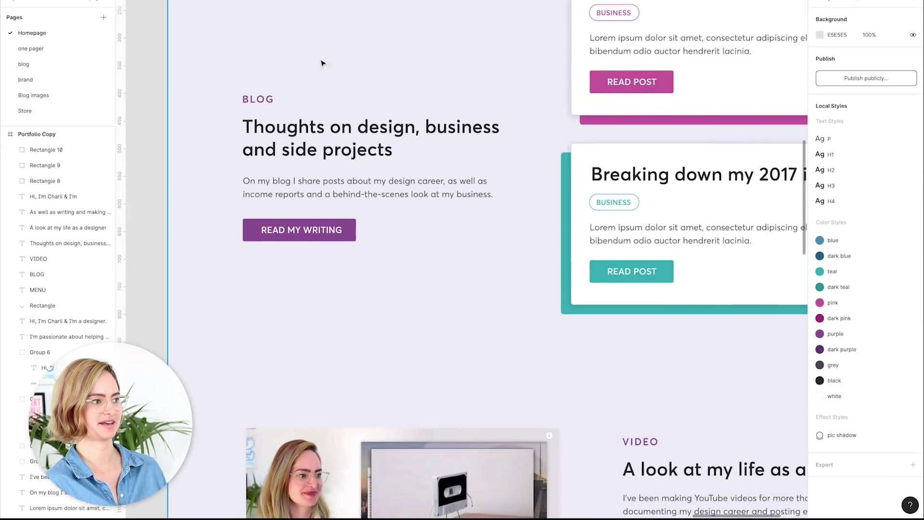
Insert a writing icon and a video play icon from Noun Project
key("ctrl+alt+p")
type("writing")
key("Return")
left_click(845, 390)
key("ctrl+a")
type("video")
key("Return")
left_click(637, 362)
Search 'podcast' in Noun Project and insert a microphone icon
key("ctrl+a")
type("podcast")
key("Return")
scroll(558, 216, "down", 10)
scroll(709, 224, "down", 5)
left_click(645, 237)
Insert a speech-bubble icon, found by searching 'speech bubble' after trying 'speaking'
key("ctrl+a")
type("speaking")
key("Return")
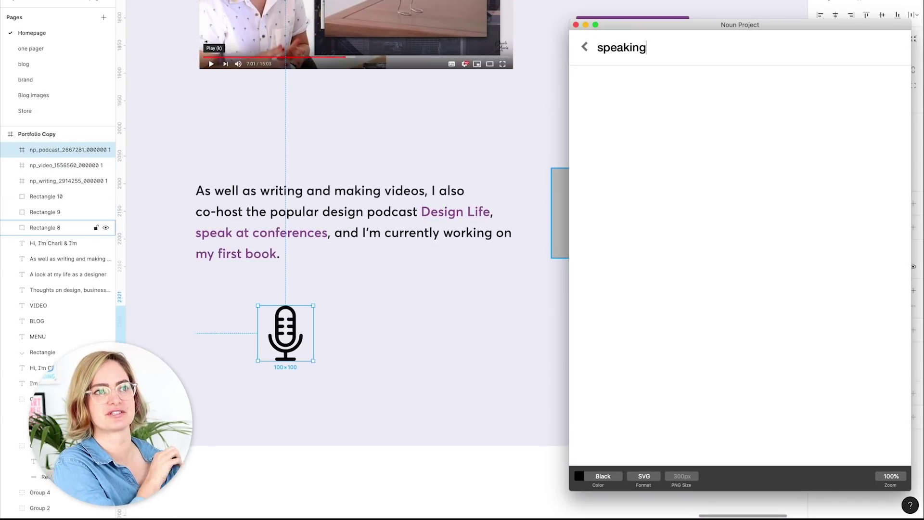
scroll(728, 76, "down", 5)
key("ctrl+a")
type("speech bubble")
key("Return")
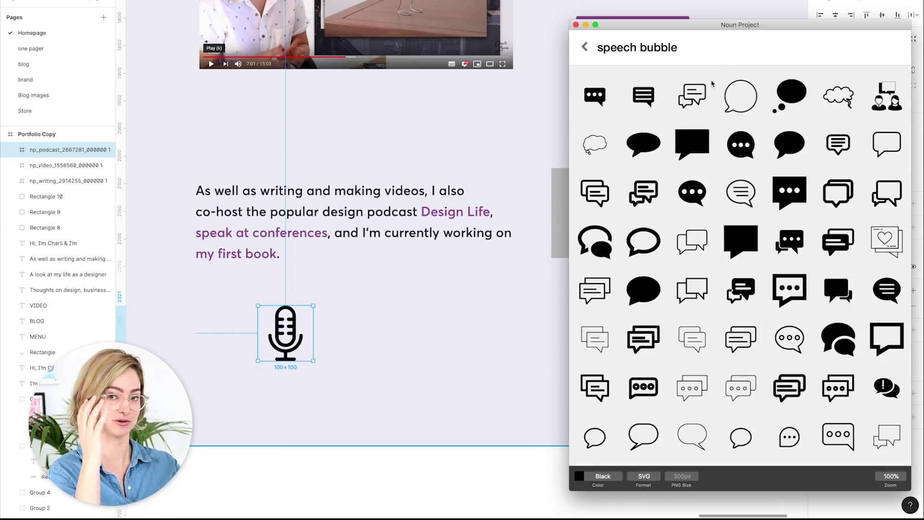
scroll(744, 187, "down", 5)
left_click(742, 305)
Search 'book' in Noun Project and insert a book icon
key("ctrl+a")
type("book")
key("Return")
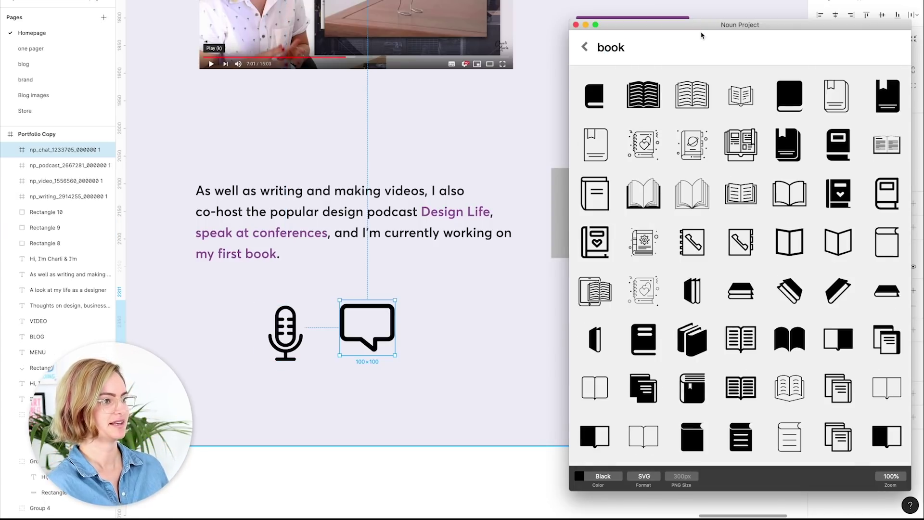
scroll(720, 208, "down", 10)
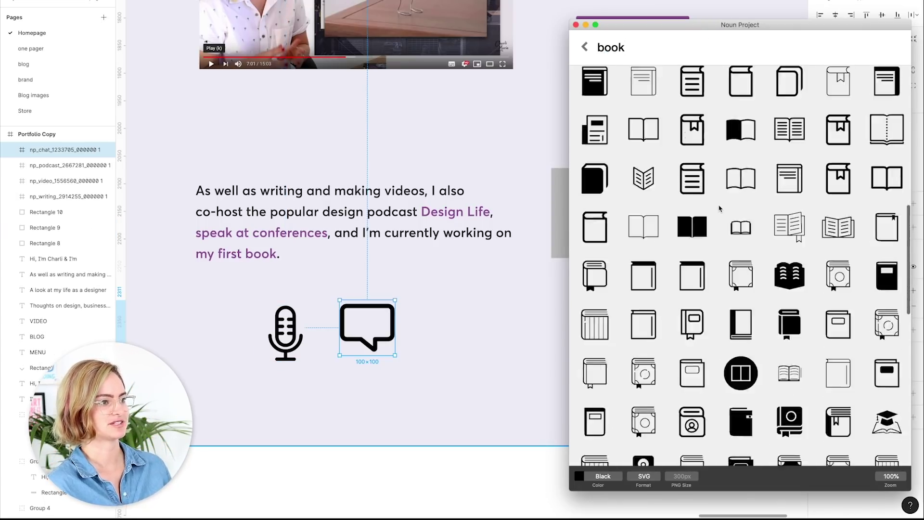
scroll(720, 212, "down", 3)
left_click(693, 252)
Move the writing icon beside the BLOG label and change its colour to purple
scroll(693, 252, "down", 3)
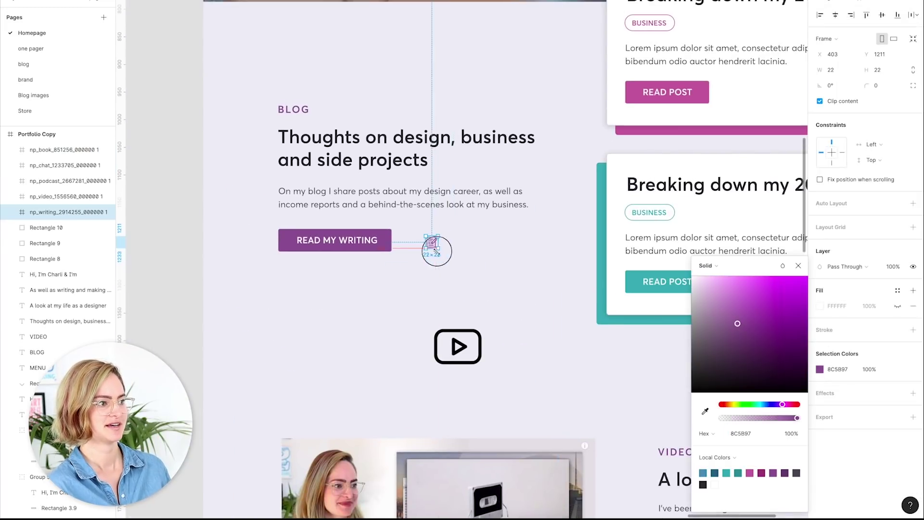
left_click_drag(437, 250, 279, 104)
left_click(820, 369)
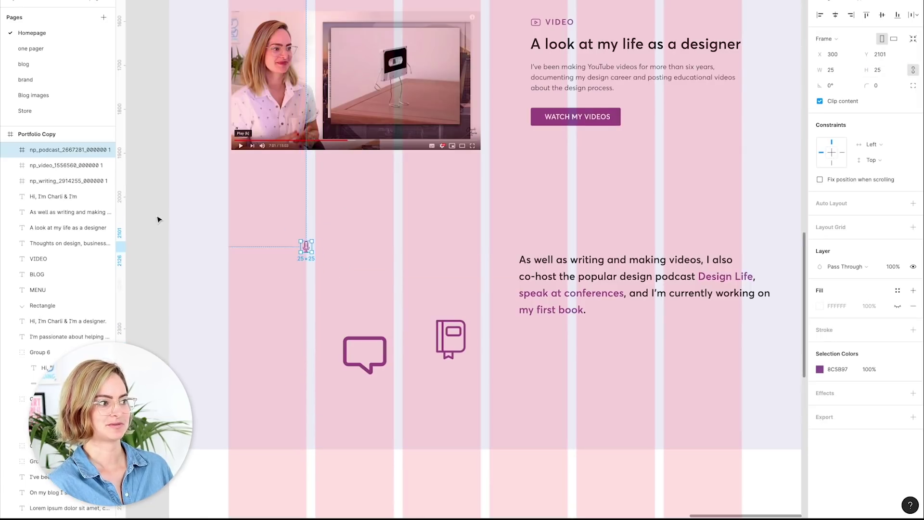
Copy the VIDEO label as a PODCAST label by the microphone and put the speech bubble beside SPEAKING
left_click_drag(563, 22, 328, 246)
left_click(306, 247, "shift")
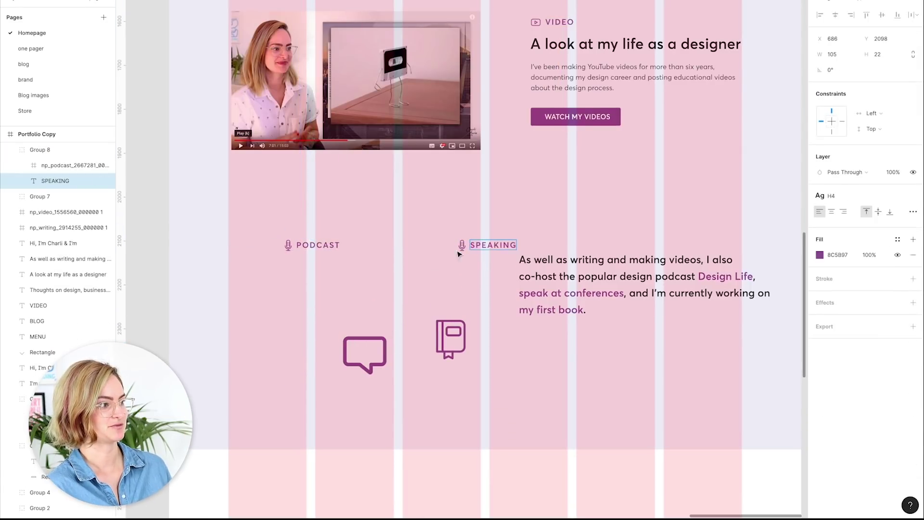
left_click_drag(365, 354, 461, 235)
Size the book icon, give it a stroke colour, and copy the video description text
left_click(449, 339)
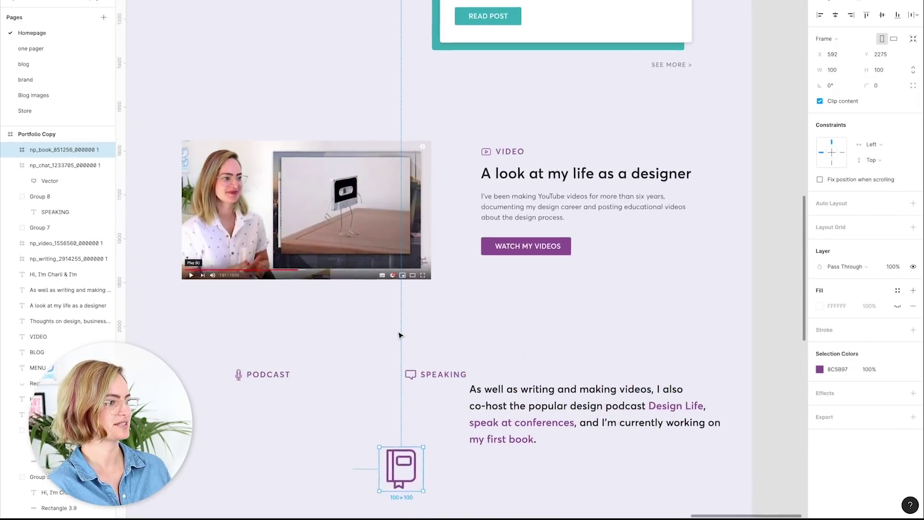
left_click(890, 72)
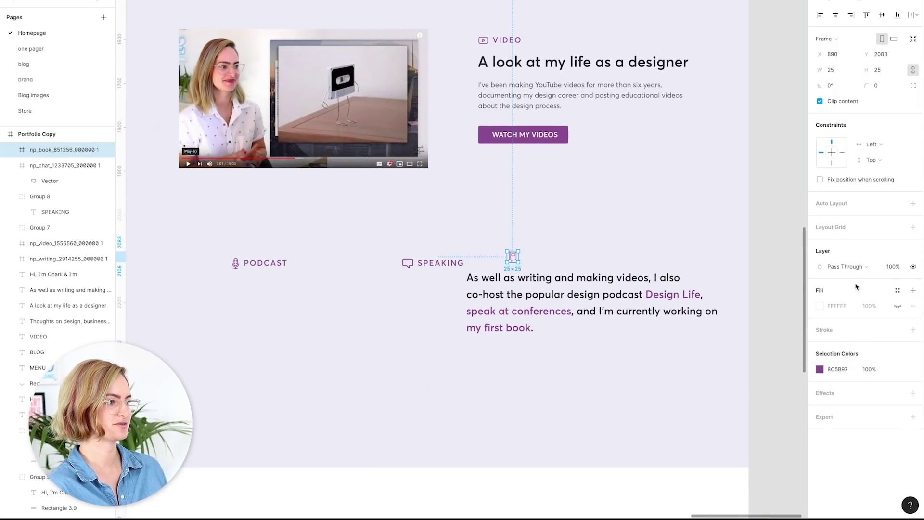
left_click(913, 329)
left_click(819, 345)
key("Escape")
left_click(552, 284)
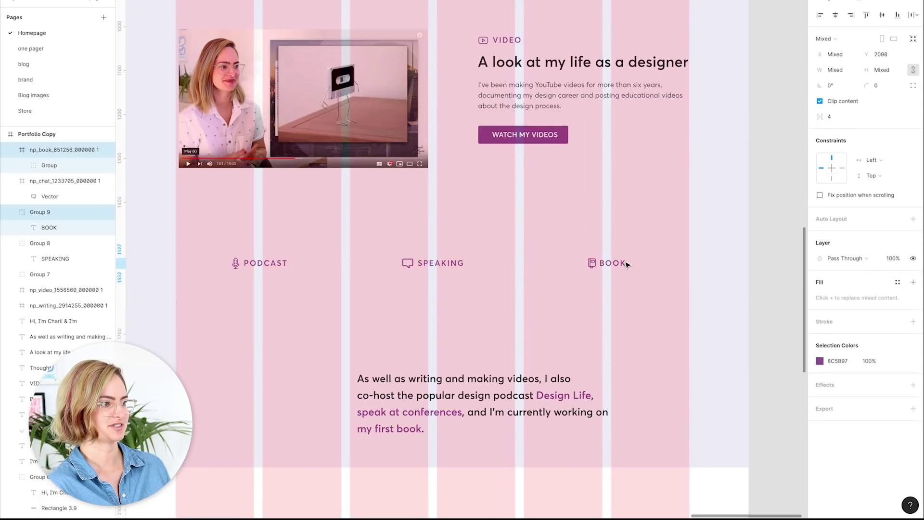
left_click(555, 89)
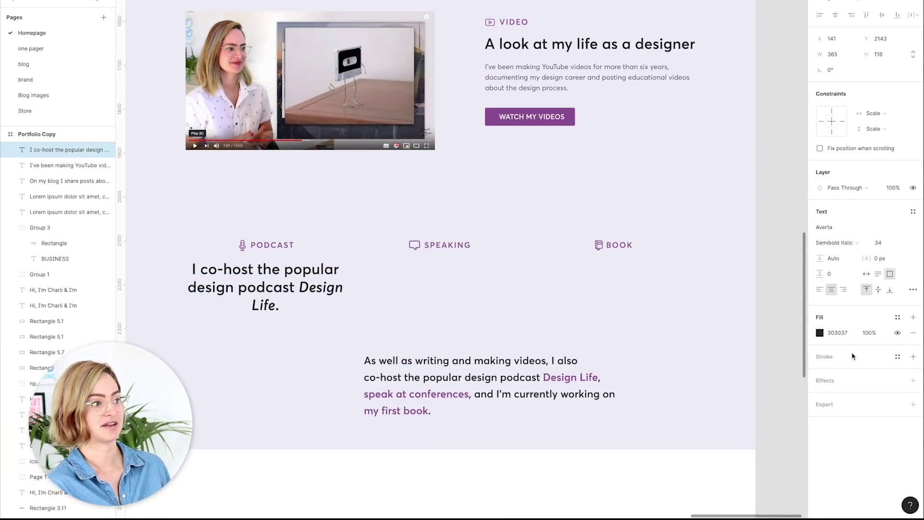
Copy the WATCH MY VIDEOS button under the podcast text and relabel it on one line
left_click_drag(530, 117, 319, 333)
key("ctrl+g")
double_click(275, 332)
left_click(67, 166)
Duplicate the podcast text into the Speaking column and rewrite it as 'I love speaking at...'
left_click_drag(270, 287, 443, 288)
key("Return")
type("I love speaking at events")
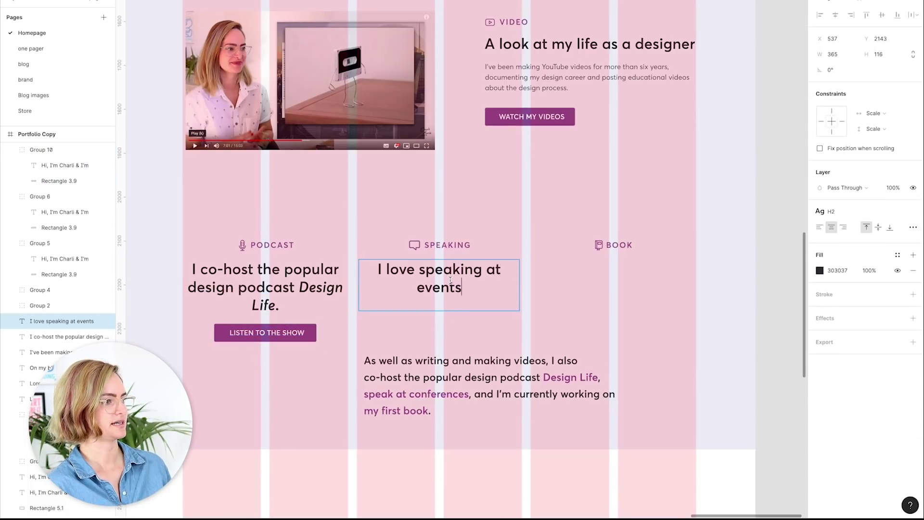
key("Escape")
scroll(462, 241, "up", 2)
left_click(201, 330)
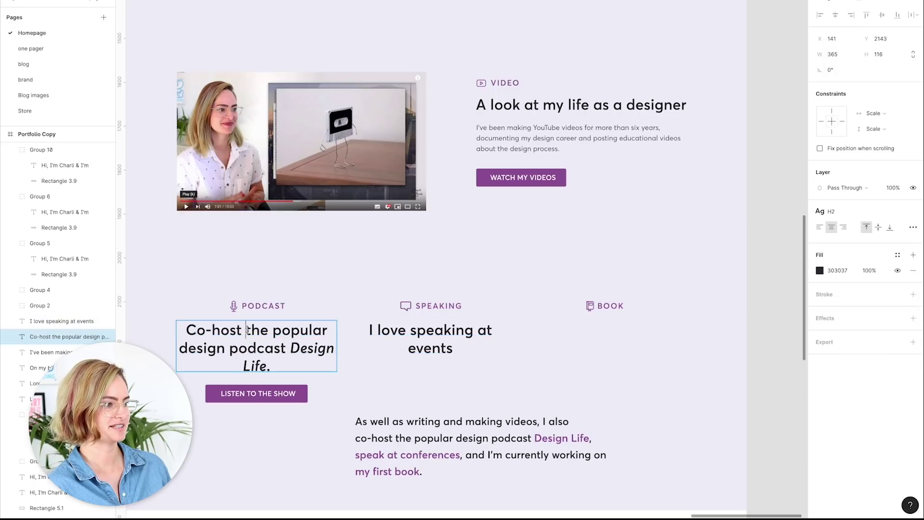
scroll(248, 329, "down", 3)
double_click(434, 280)
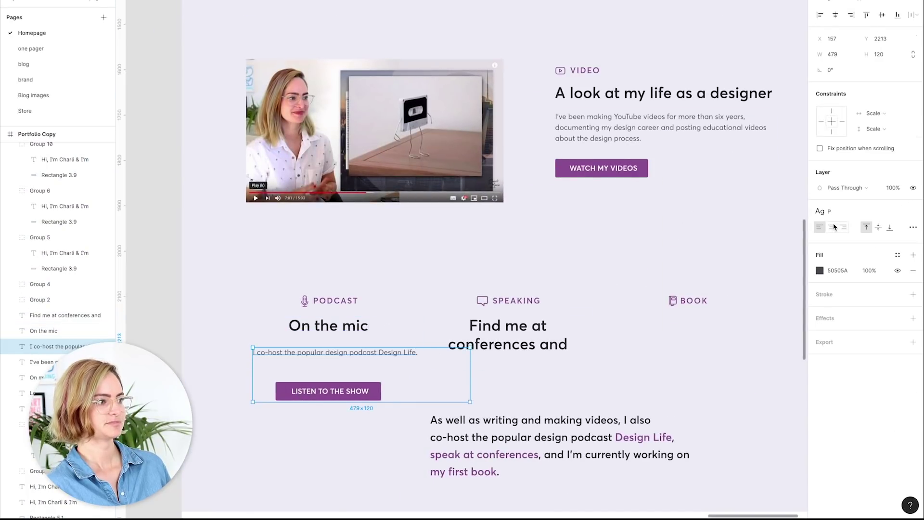
Apply the body text style to the podcast description and italicize 'Design Life'
key("ctrl+shift+4")
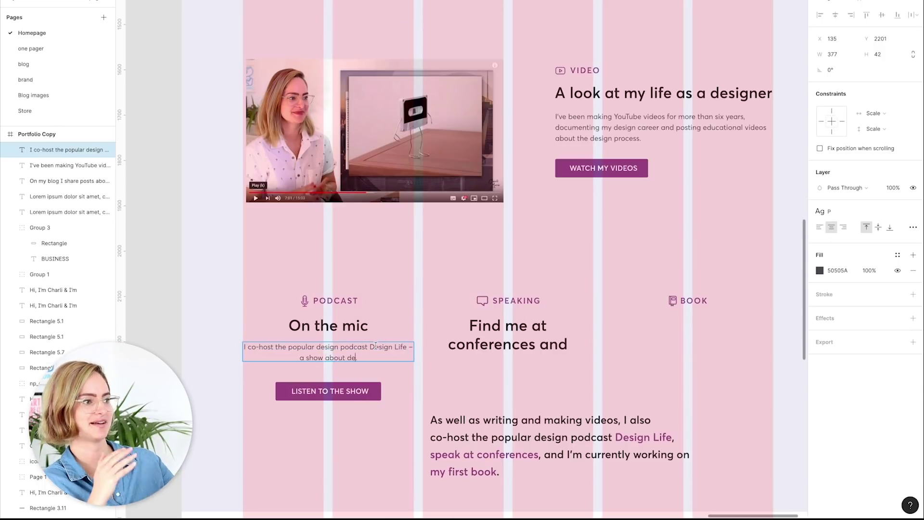
left_click(879, 217)
left_click(845, 243)
Retitle the Speaking column 'On stage', edit its button label, and copy it into the Book column
double_click(507, 334)
type("On stage")
left_click(484, 320)
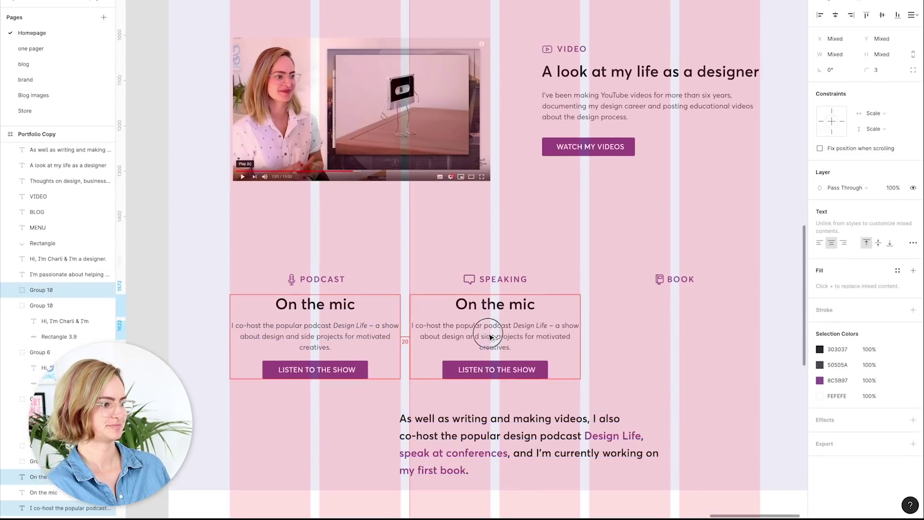
double_click(507, 369)
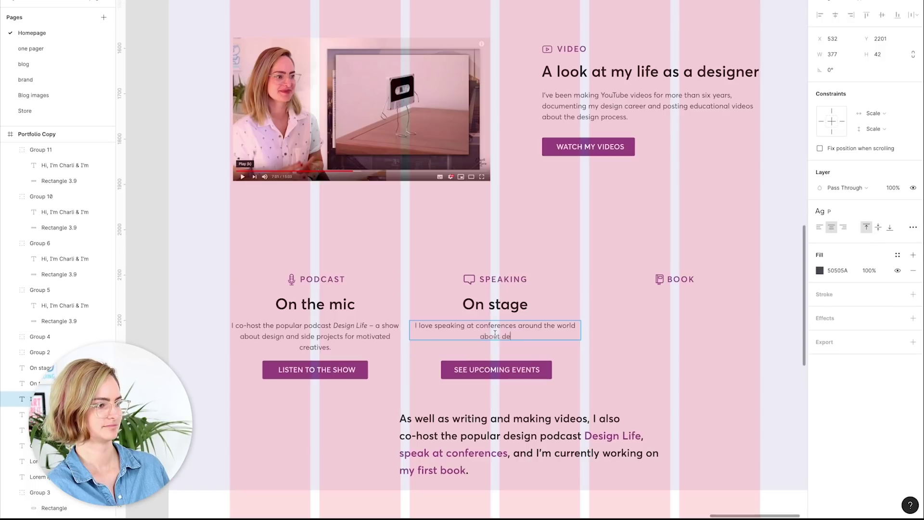
left_click_drag(496, 368, 662, 368)
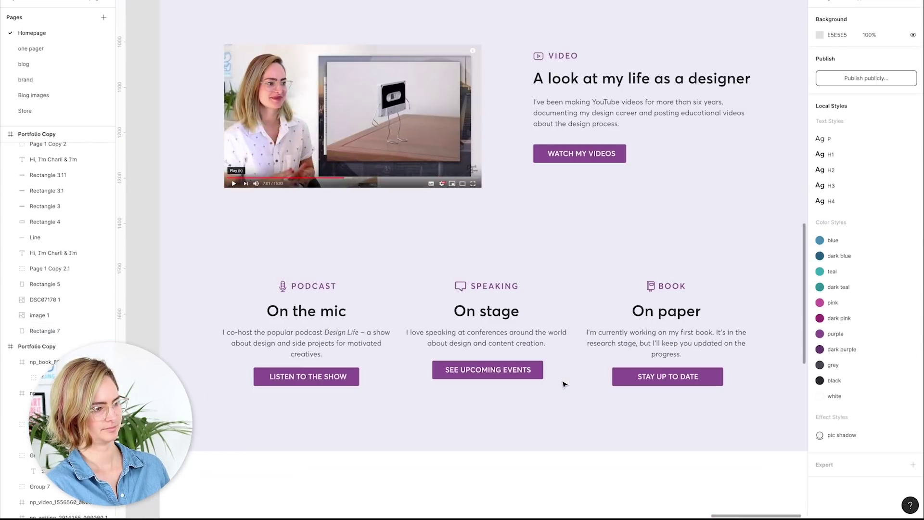
Shrink the lavender background and draw a no-fill rounded box over the podcast column
left_click_drag(593, 486, 573, 433)
key("Escape")
scroll(598, 481, "down", 2)
key("ctrl+shift+4")
left_click_drag(223, 278, 365, 397)
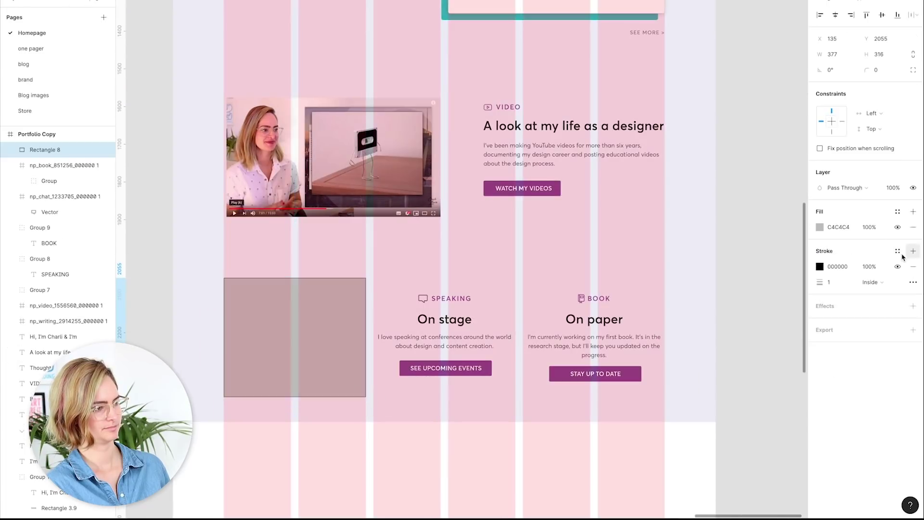
left_click(913, 227)
left_click(882, 70)
key("Escape")
key("Escape")
key("ctrl+shift+4")
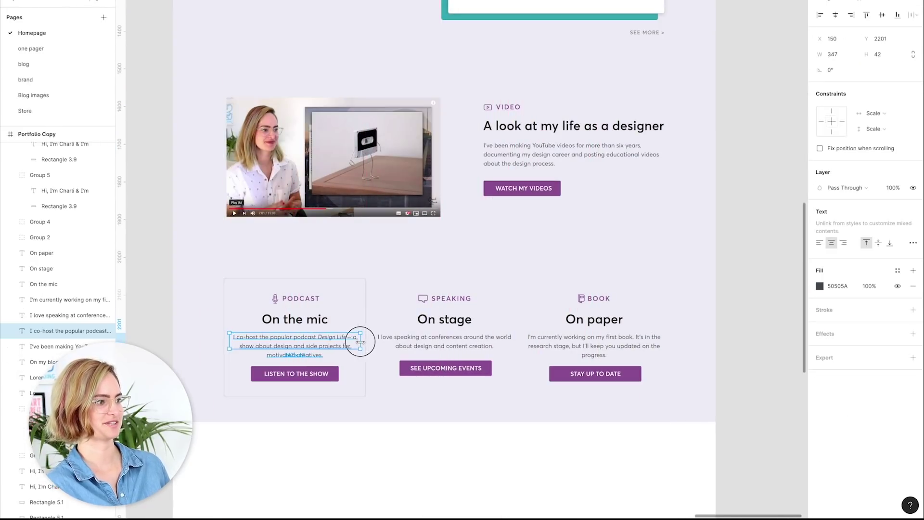
Copy the outline box into the Book column
left_click_drag(539, 309, 547, 309)
key("ctrl+shift+4")
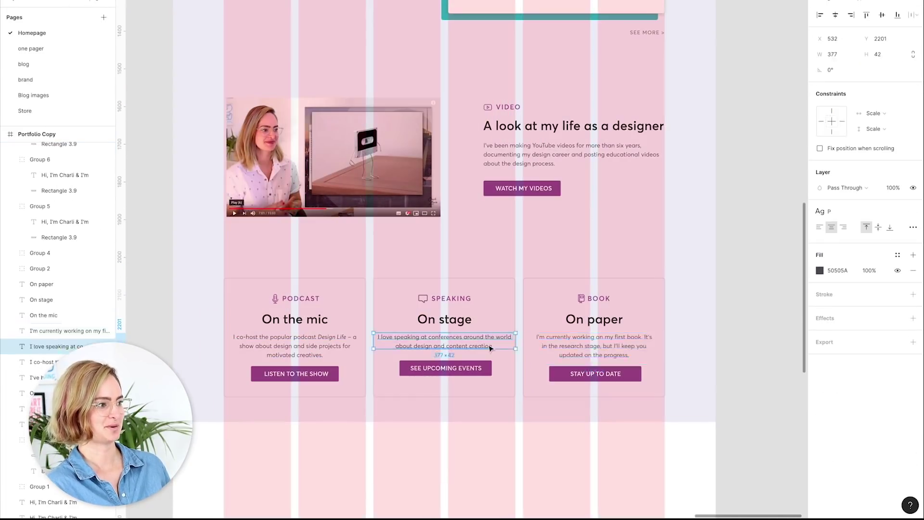
key("Escape")
key("ctrl+shift+4")
left_click(470, 427)
scroll(470, 427, "up", 6)
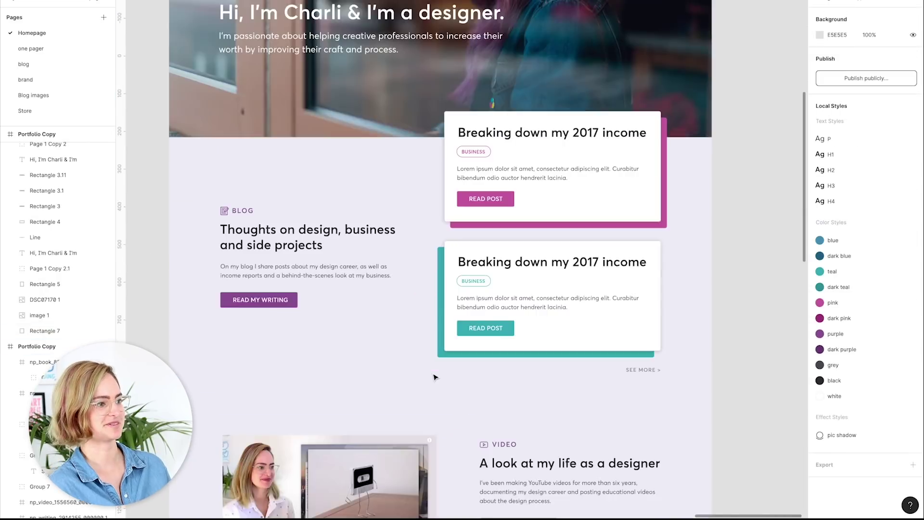
scroll(556, 107, "down", 6)
scroll(349, 64, "up", 3)
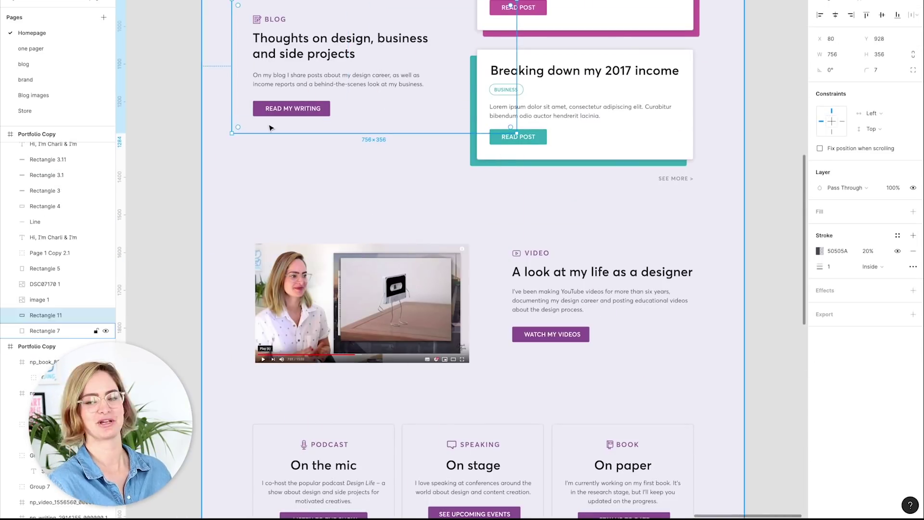
scroll(252, 104, "up", 2)
key("ctrl+shift+4")
Frame the blog intro and video text with outline boxes
left_click(295, 114)
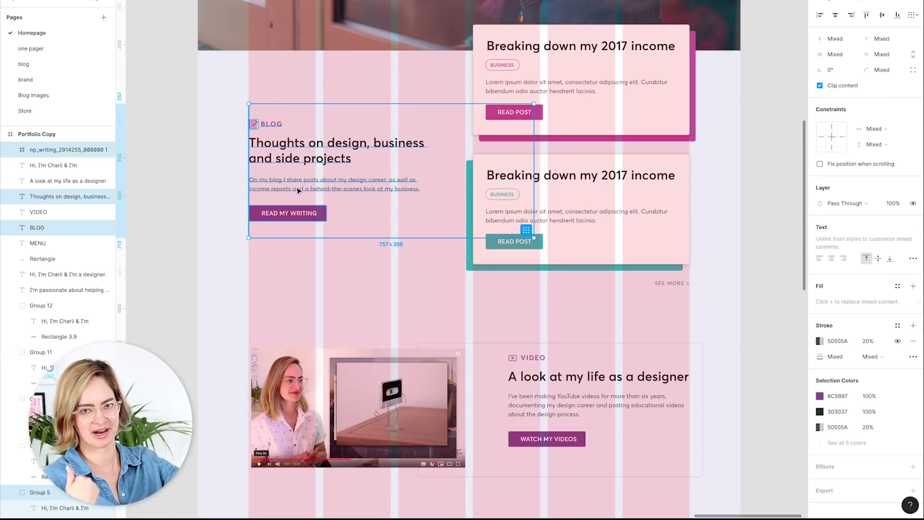
scroll(281, 103, "up", 5)
scroll(268, 140, "down", 2)
left_click(324, 272)
scroll(478, 457, "down", 2)
scroll(596, 284, "up", 2)
left_click(595, 283)
left_click(521, 371)
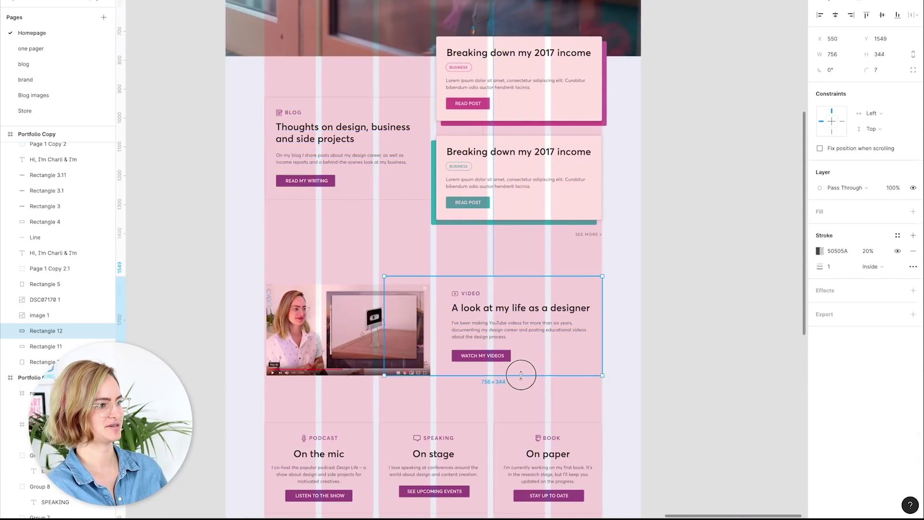
key("Escape")
key("ctrl+shift+4")
scroll(521, 371, "up", 3)
scroll(558, 265, "down", 5)
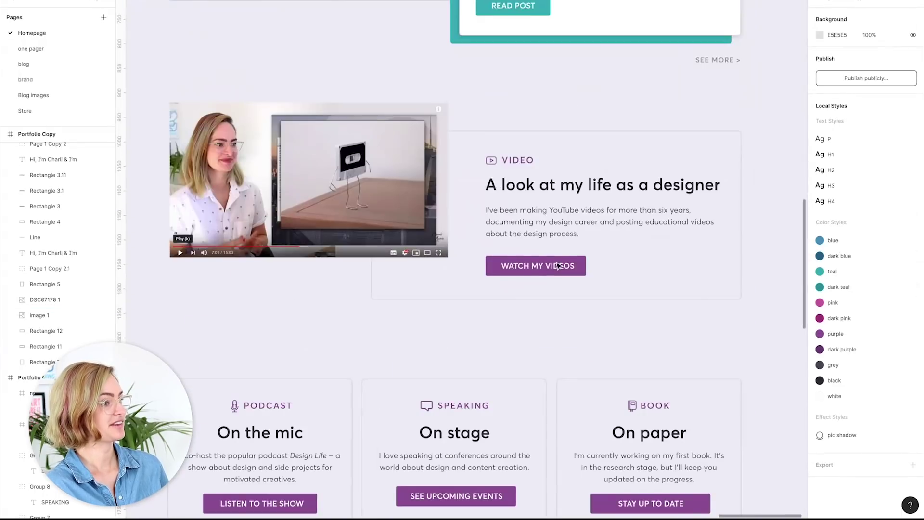
scroll(559, 265, "down", 3)
Place a copy of the video below the original
left_click_drag(464, 146, 465, 210)
scroll(465, 192, "up", 3)
left_click(543, 221)
key("Escape")
scroll(559, 157, "up", 5)
Delete all three card buttons and copy the PODCAST label below the podcast text as a 'LISTEN TO THE SHOW >' link
scroll(206, 161, "down", 3)
scroll(675, 270, "up", 2)
left_click(518, 204)
key("Delete")
scroll(466, 267, "up", 2)
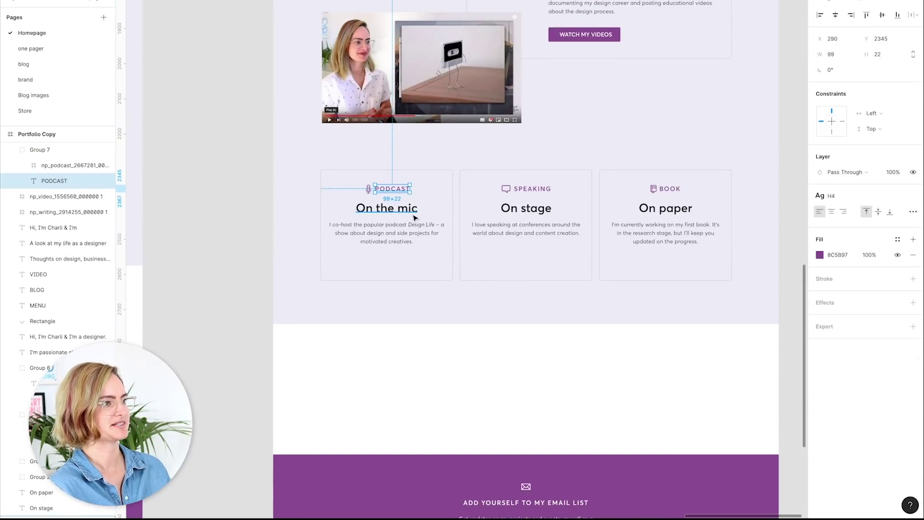
scroll(403, 218, "up", 2)
left_click_drag(392, 189, 403, 206)
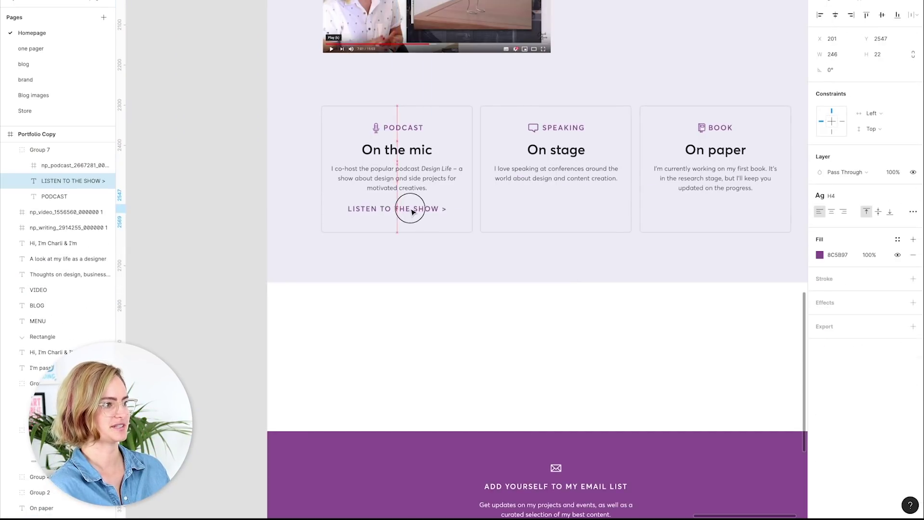
key("Escape")
scroll(530, 346, "right", 3)
Move the Speaking card and its contents lower than the others and adjust its box width
left_click_drag(495, 361, 448, 196)
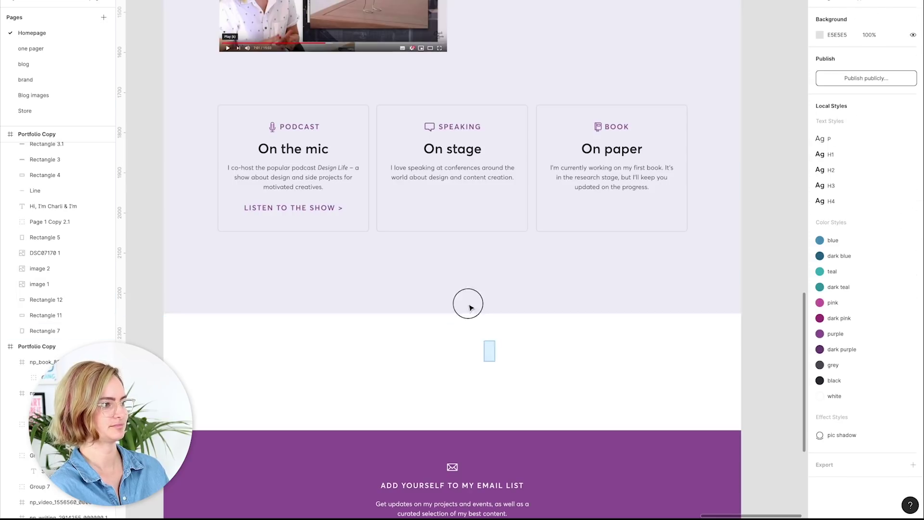
left_click_drag(458, 136, 458, 171)
left_click(377, 154)
left_click_drag(377, 154, 360, 153)
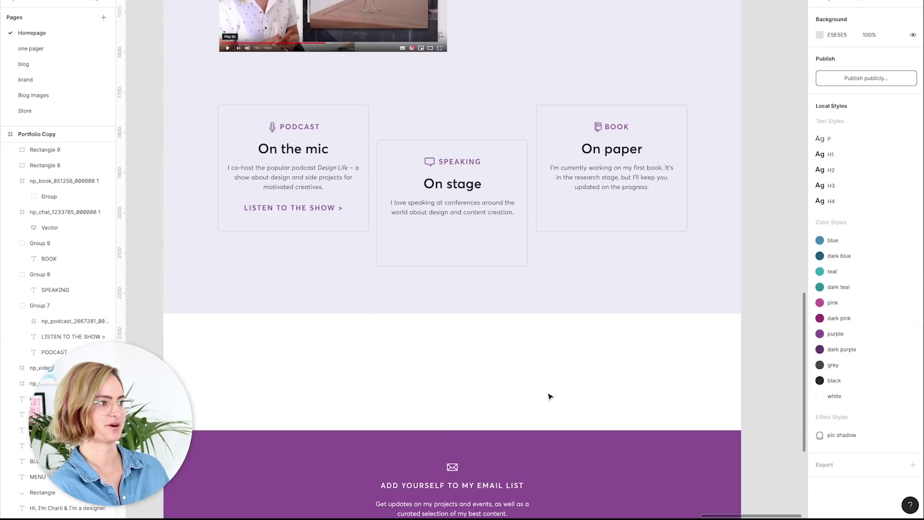
scroll(550, 396, "up", 10)
Keep the lavender background fill and hide the blog intro box's outline
left_click(626, 327)
left_click(896, 228)
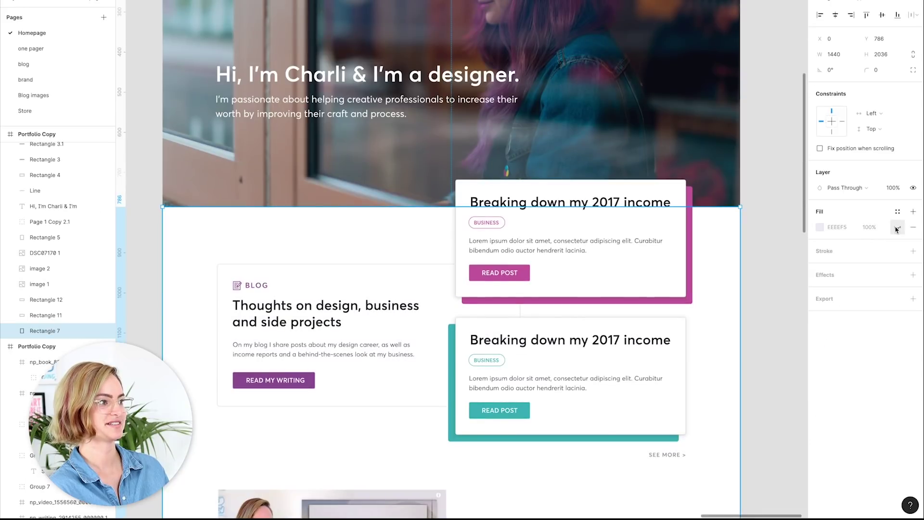
left_click(416, 268)
left_click(820, 227)
left_click(179, 214)
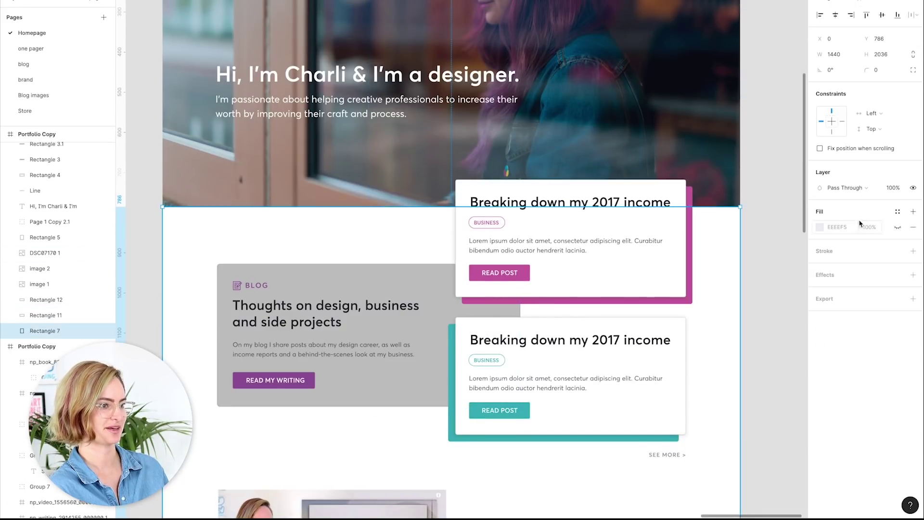
key("ctrl+z")
left_click(898, 266)
Edit the fill of the video description box
scroll(748, 250, "down", 6)
left_click(619, 309)
left_click(828, 231)
left_click(744, 241)
scroll(745, 241, "up", 8)
scroll(684, 227, "down", 5)
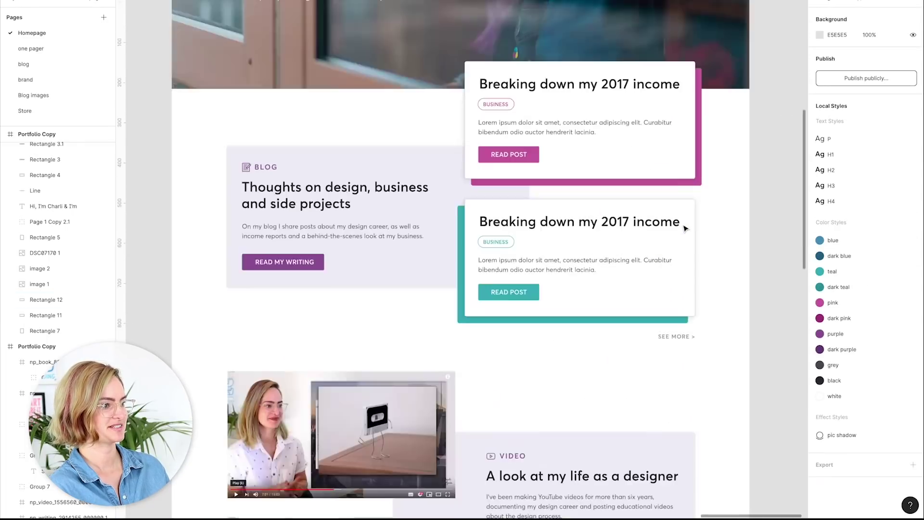
scroll(685, 227, "down", 5)
Set the blog intro box fill to white FFFFFF, then review the background and podcast icon
left_click(46, 330)
key("shift+2")
left_click(819, 226)
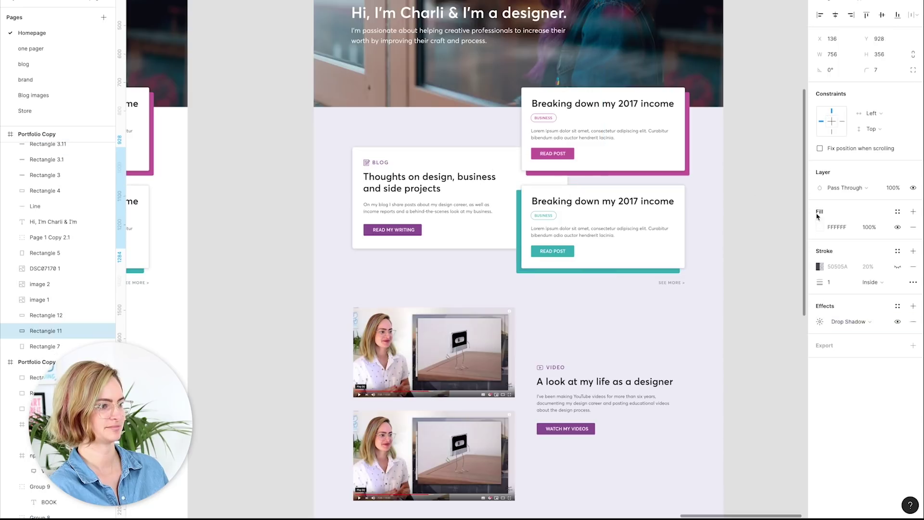
scroll(714, 199, "up", 2)
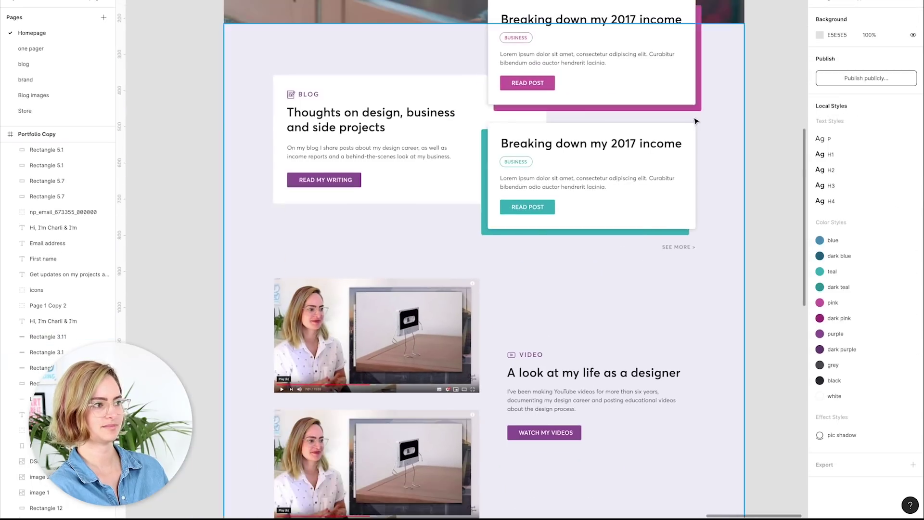
left_click(524, 229)
scroll(524, 229, "down", 5)
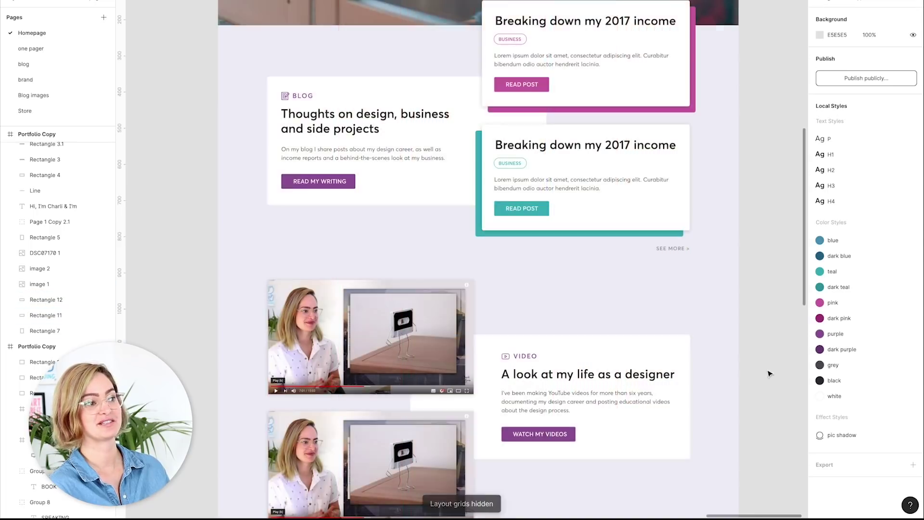
scroll(569, 246, "down", 4)
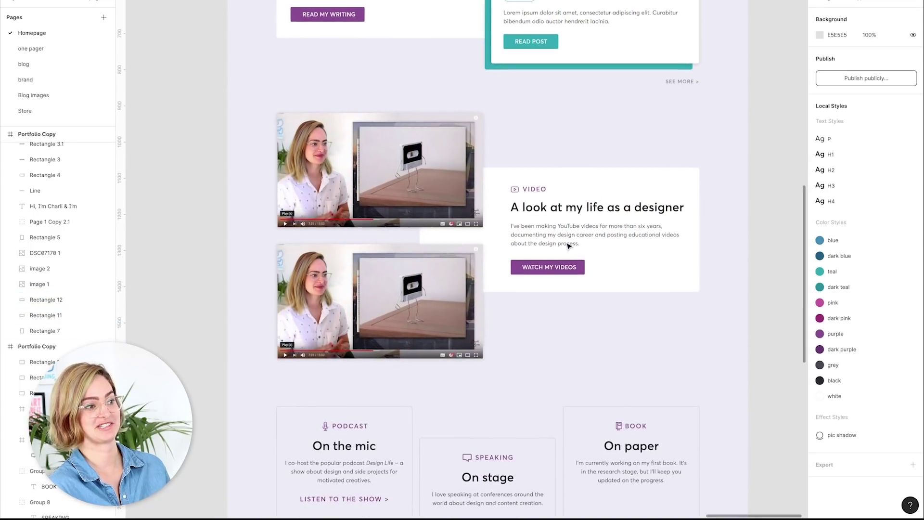
scroll(355, 243, "down", 4)
left_click(413, 242)
scroll(233, 242, "right", 3)
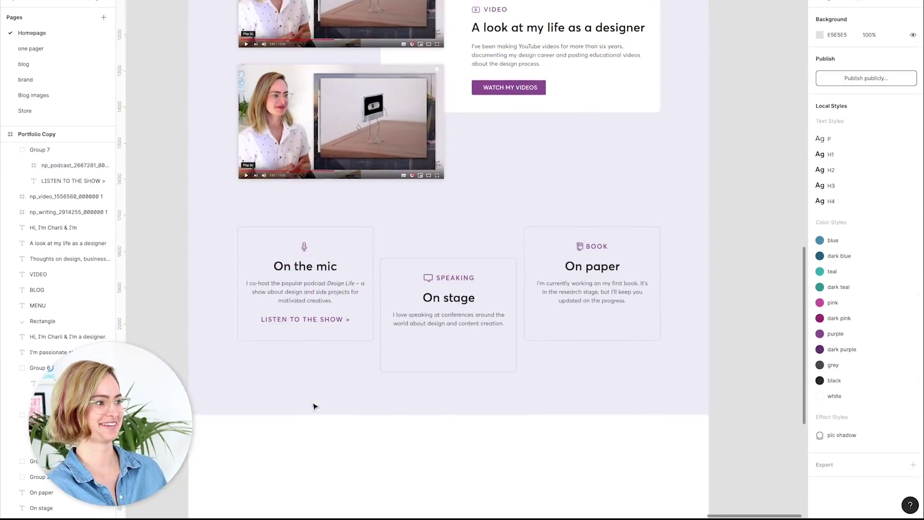
Raise the Speaking column level with the others and check its icon and text against the layout grids
scroll(350, 161, "up", 3)
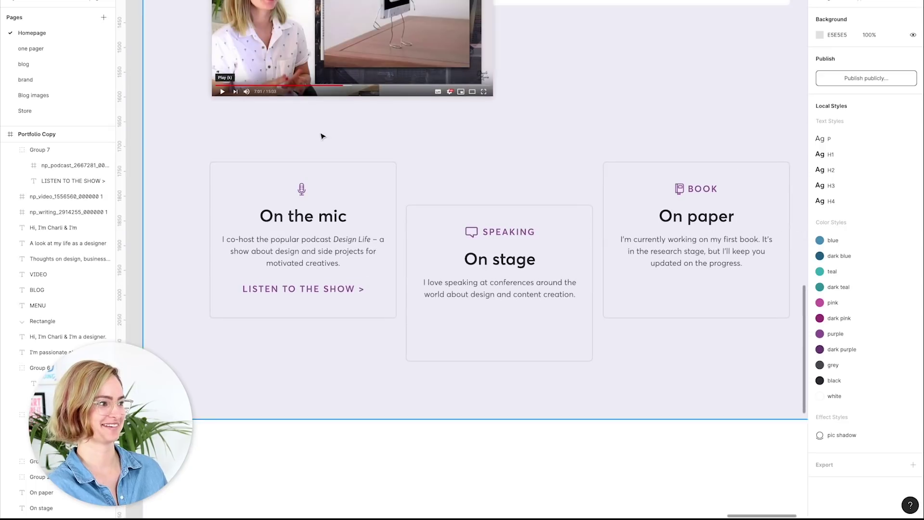
left_click_drag(499, 289, 500, 257)
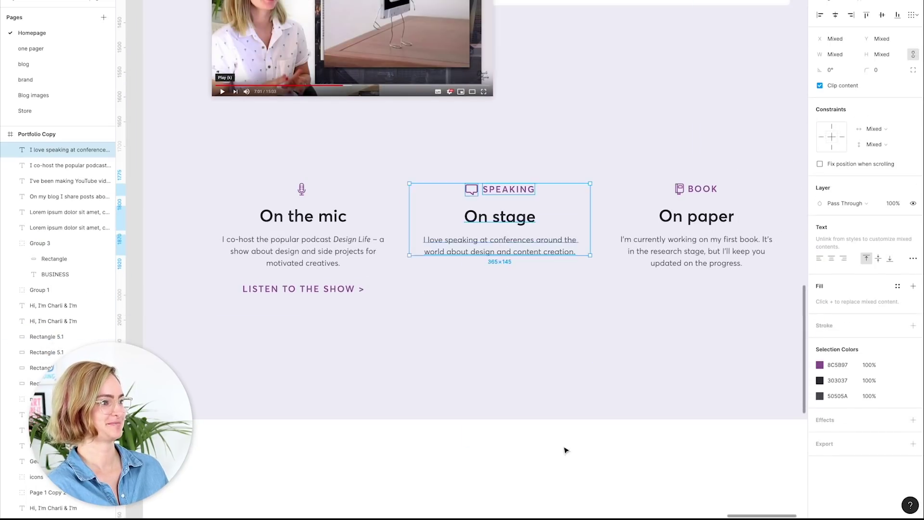
left_click(498, 191)
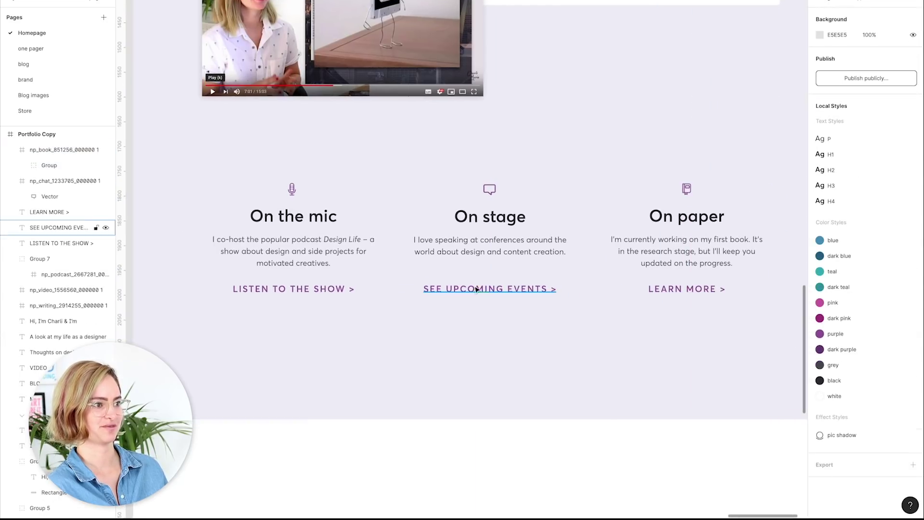
key("ctrl+shift+4")
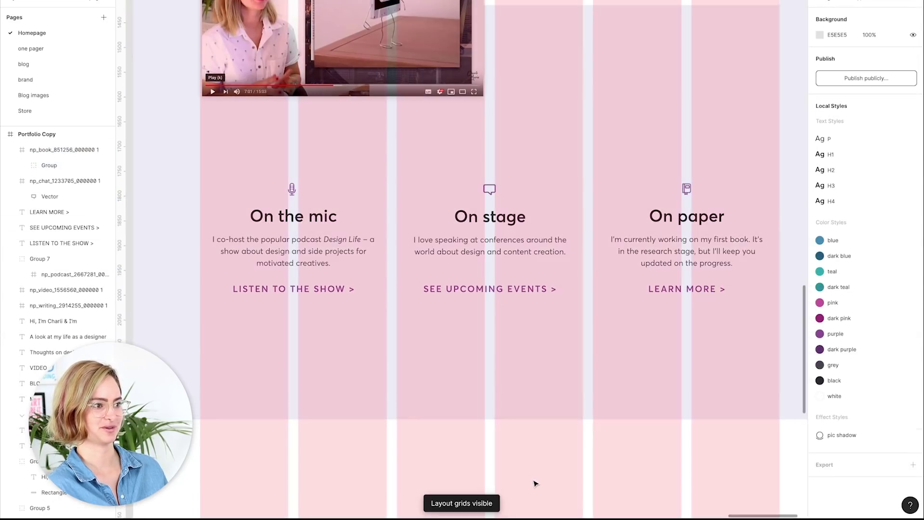
left_click(570, 251)
scroll(540, 427, "up", 3)
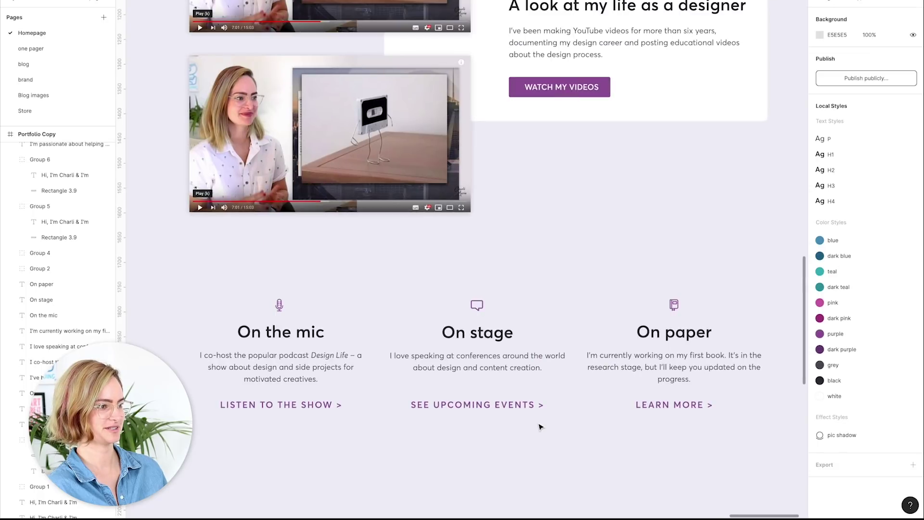
scroll(540, 426, "up", 5)
scroll(540, 426, "down", 10)
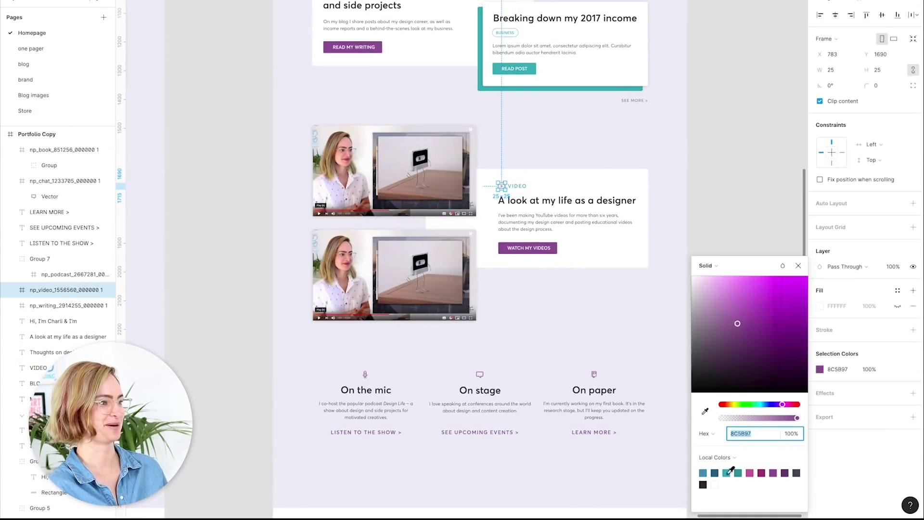
Make WATCH MY VIDEOS teal, paste button copies, and place SEE UPCOMING EVENTS under On stage
left_click(727, 471)
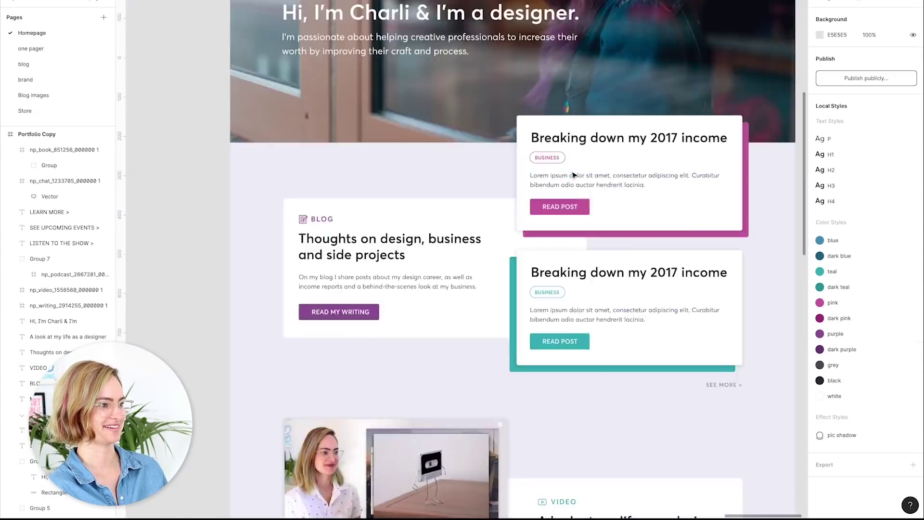
scroll(668, 334, "down", 7)
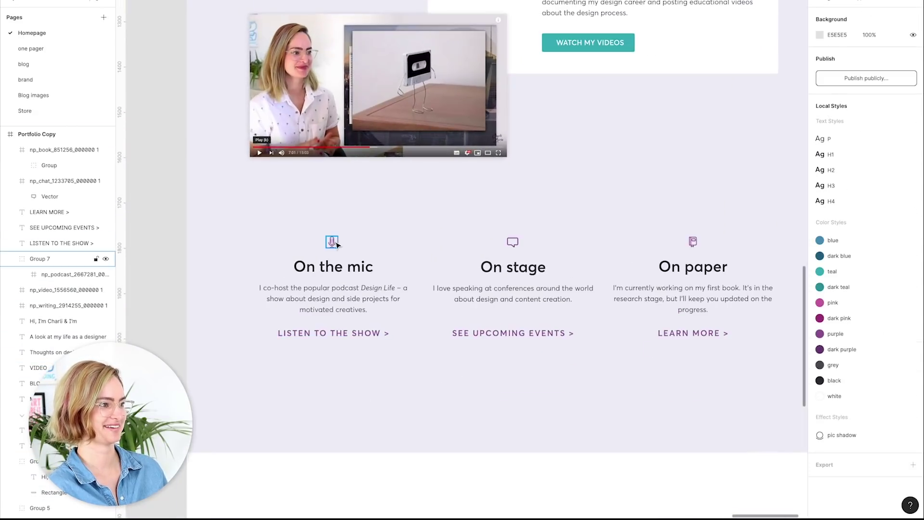
key("ctrl+v")
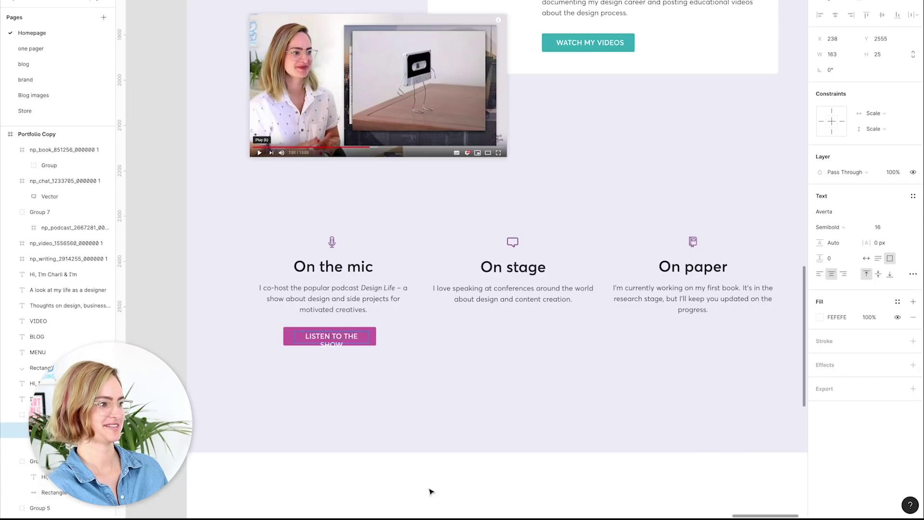
left_click(450, 448)
scroll(450, 447, "right", 3)
left_click(277, 343)
left_click_drag(484, 342, 474, 340)
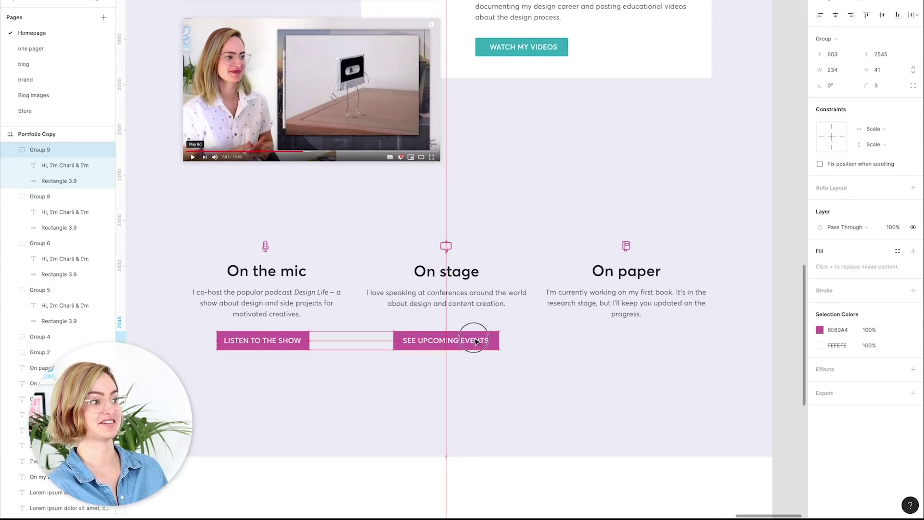
Select the cards' background panel and adjust its fill colour
left_click(597, 244)
scroll(596, 243, "down", 10)
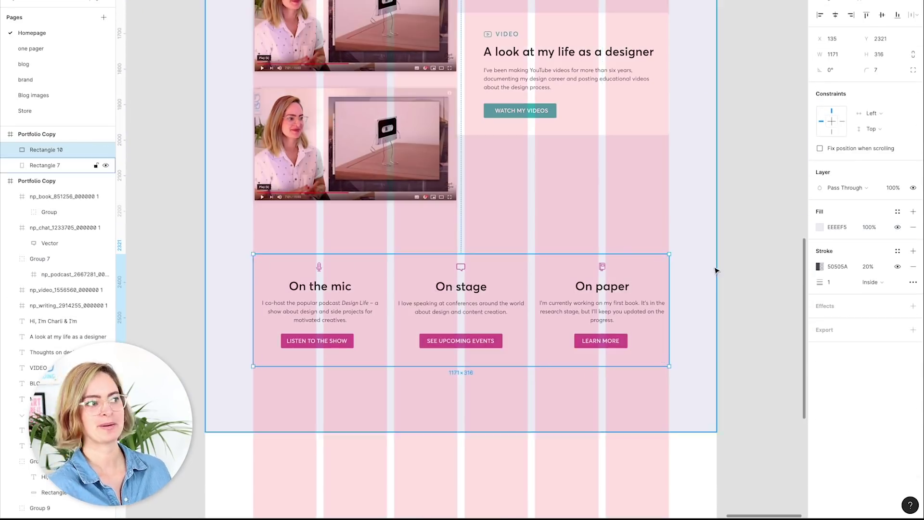
left_click(715, 270)
scroll(353, 228, "up", 5)
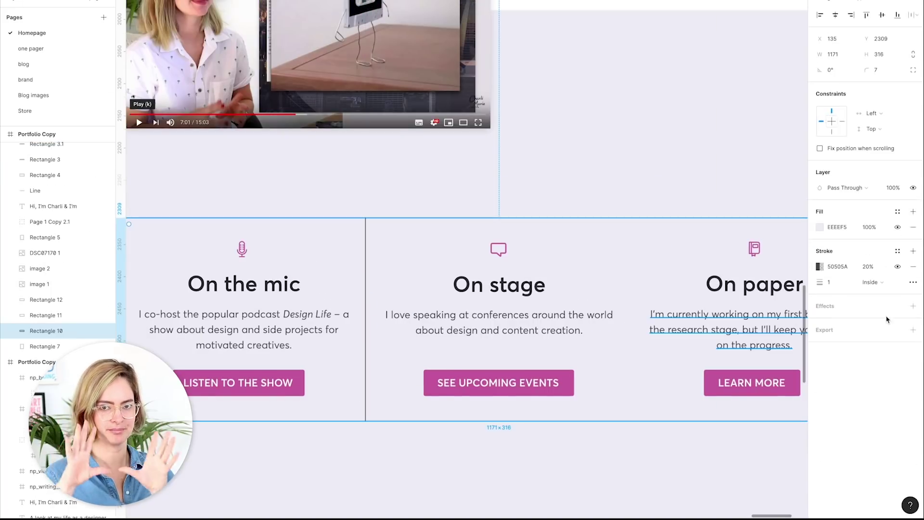
left_click(627, 245)
left_click(481, 157)
scroll(481, 192, "down", 5)
scroll(770, 226, "up", 3)
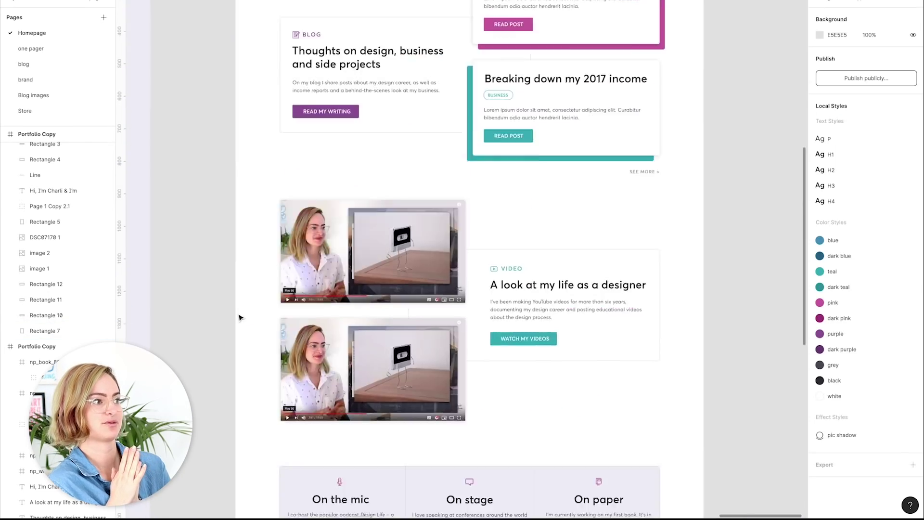
left_click(471, 289)
left_click(820, 227)
left_click(646, 183)
scroll(646, 183, "up", 10)
Select the cards' background panel and resize it
scroll(594, 154, "down", 5)
scroll(594, 155, "up", 3)
scroll(399, 290, "down", 2)
left_click(697, 262)
scroll(481, 241, "up", 10)
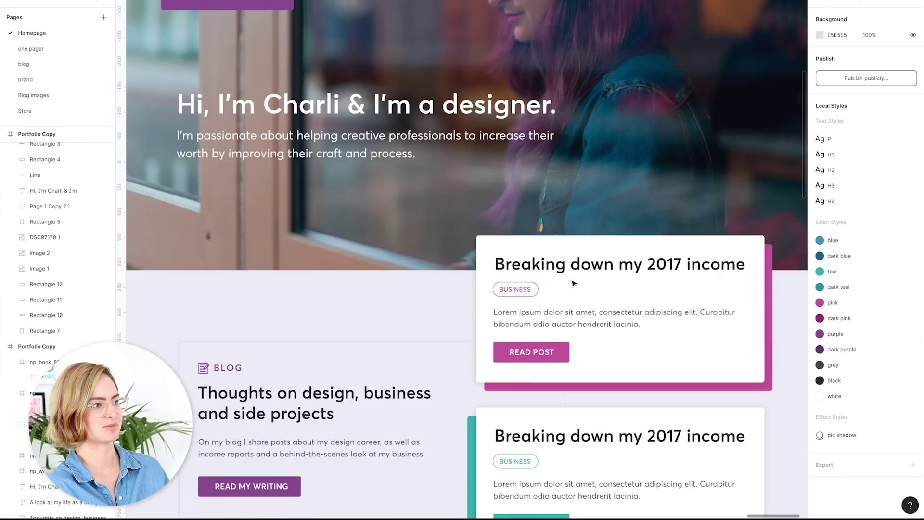
scroll(574, 283, "down", 4)
scroll(573, 287, "up", 8)
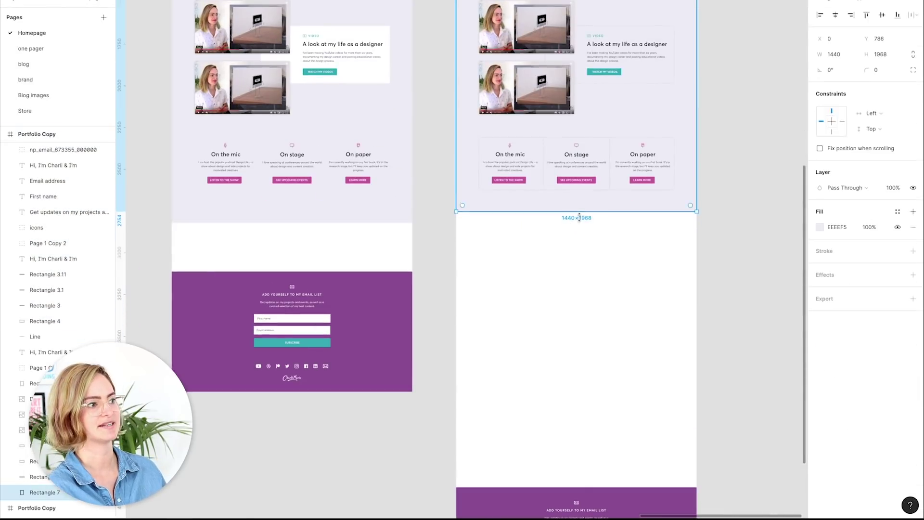
scroll(561, 305, "down", 4)
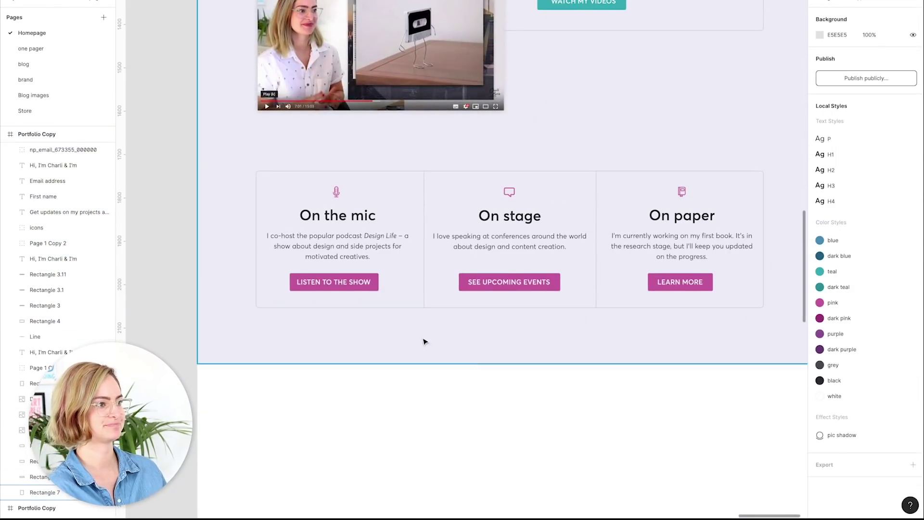
scroll(422, 340, "down", 5)
scroll(703, 311, "up", 5)
Place the icon label above On the mic, label it PODCAST and set its colour
left_click_drag(703, 312, 523, 259)
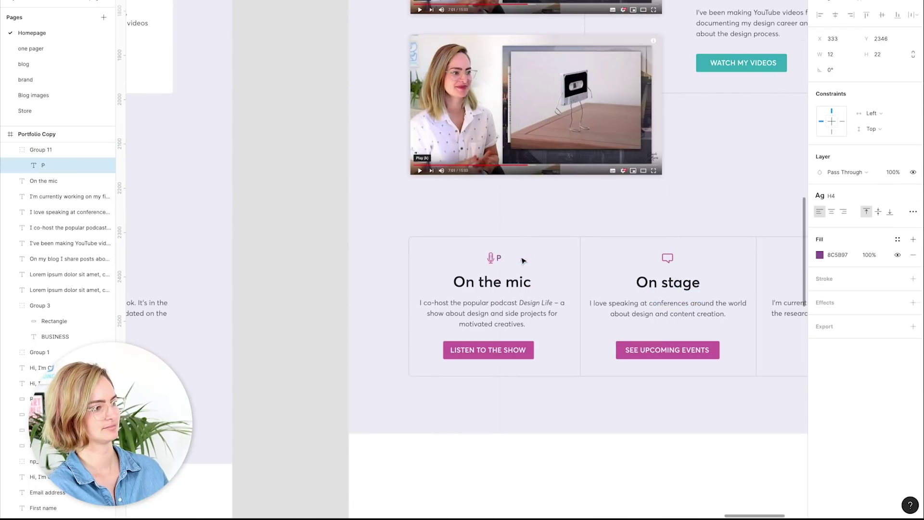
type("CAST")
left_click(820, 255)
scroll(345, 163, "up", 3)
key("Escape")
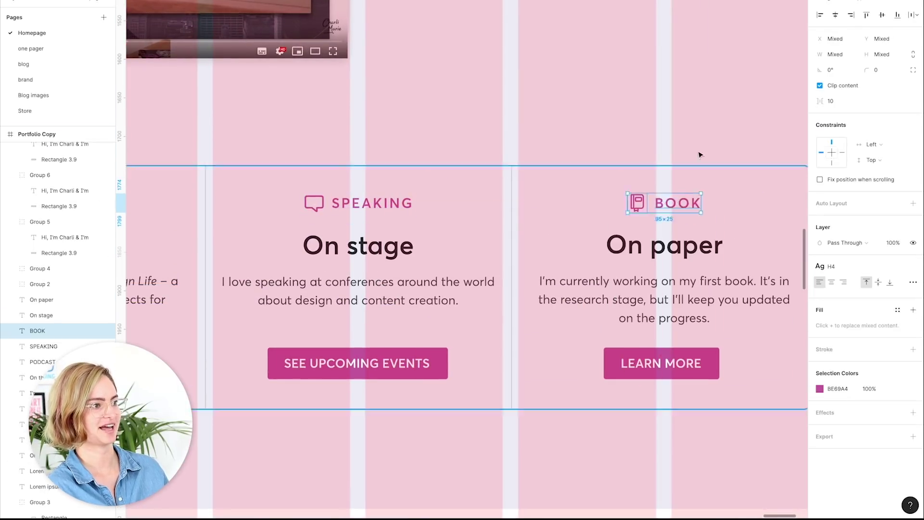
key("Escape")
scroll(659, 180, "down", 5)
scroll(659, 179, "up", 5)
scroll(630, 229, "down", 10)
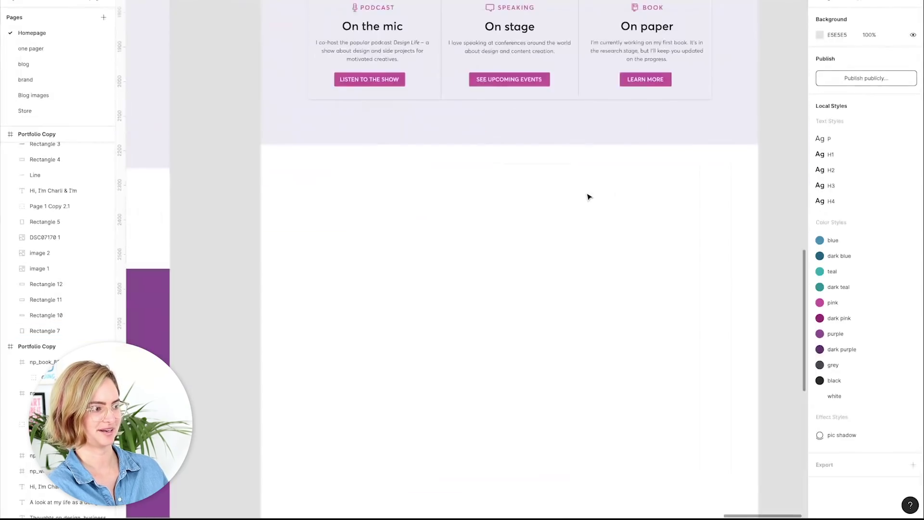
scroll(589, 196, "up", 10)
scroll(502, 233, "down", 10)
Give the screenshots a 50505A outline with adjusted opacity and tidy them into a grid
scroll(428, 269, "down", 3)
left_click(429, 272)
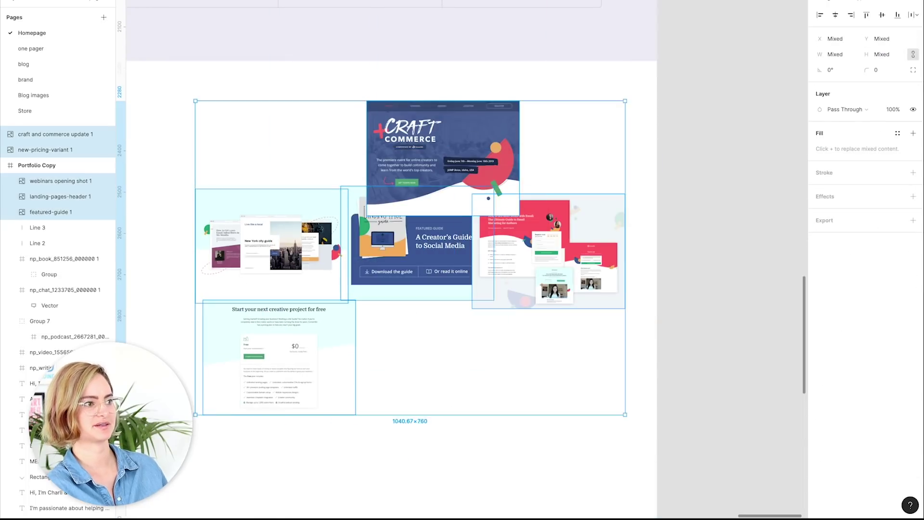
left_click(913, 172)
left_click(870, 188)
key("ctrl+alt+t")
left_click(438, 267)
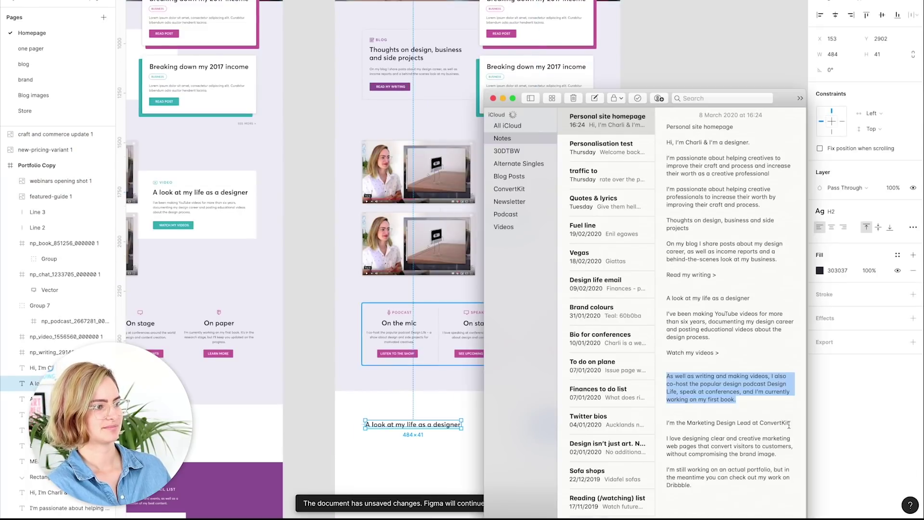
Move the description text into the ConvertKit section and adjust the Marketing paragraph's type details
left_click(509, 216)
left_click_drag(509, 216, 439, 428)
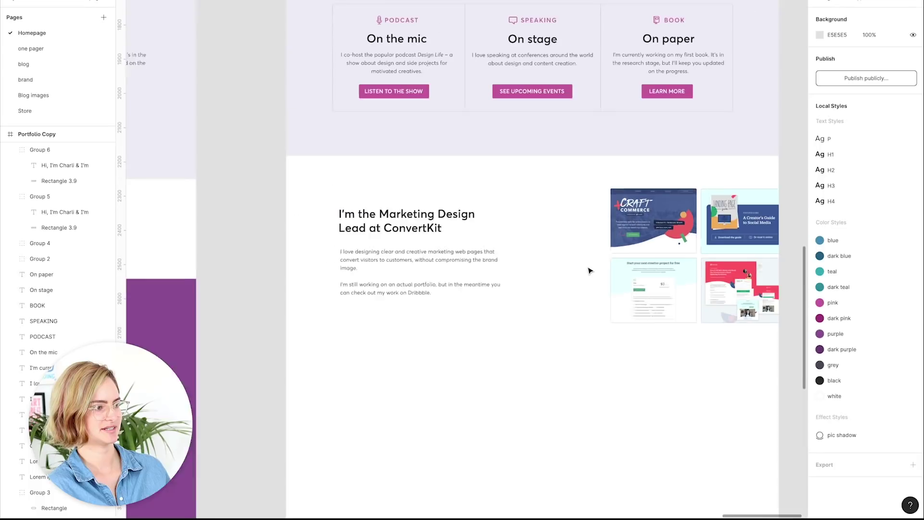
scroll(590, 270, "right", 2)
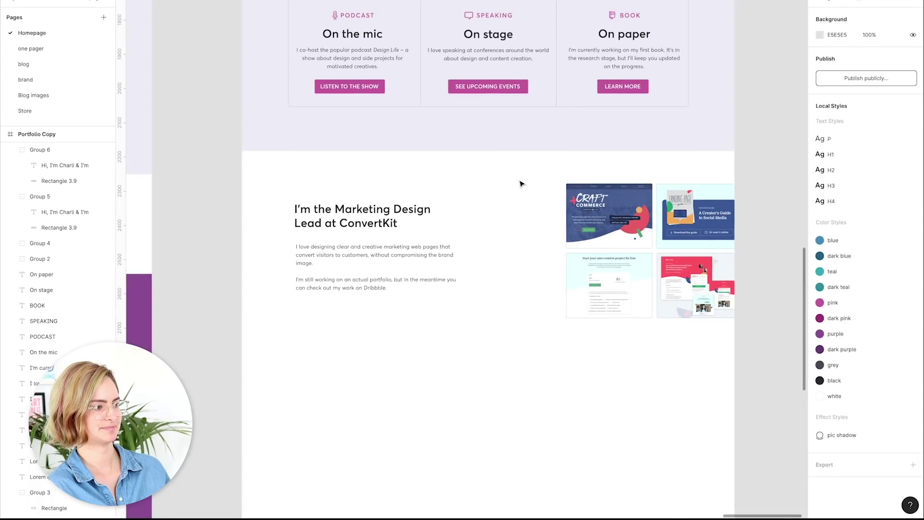
scroll(521, 183, "up", 3)
scroll(433, 196, "down", 2)
left_click(329, 275)
left_click(868, 216)
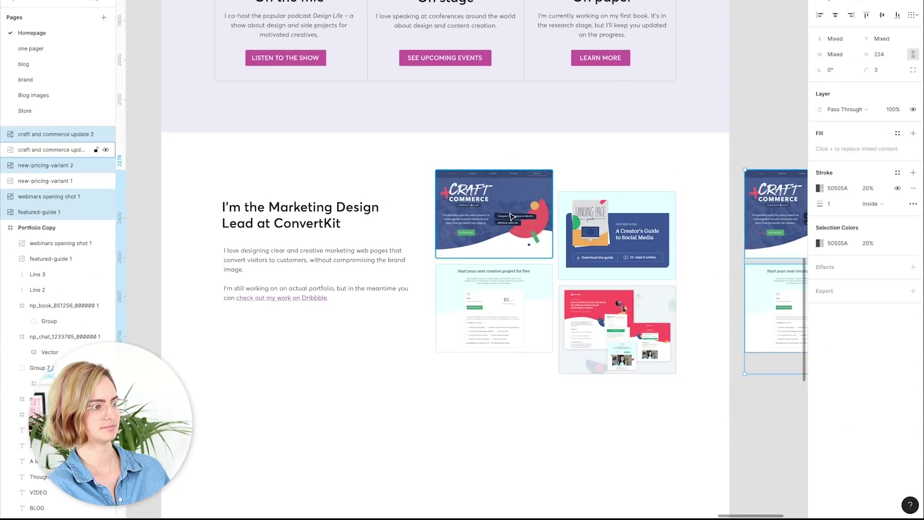
Move the screenshot grid beside the ConvertKit text and give it a drop shadow
scroll(512, 217, "right", 5)
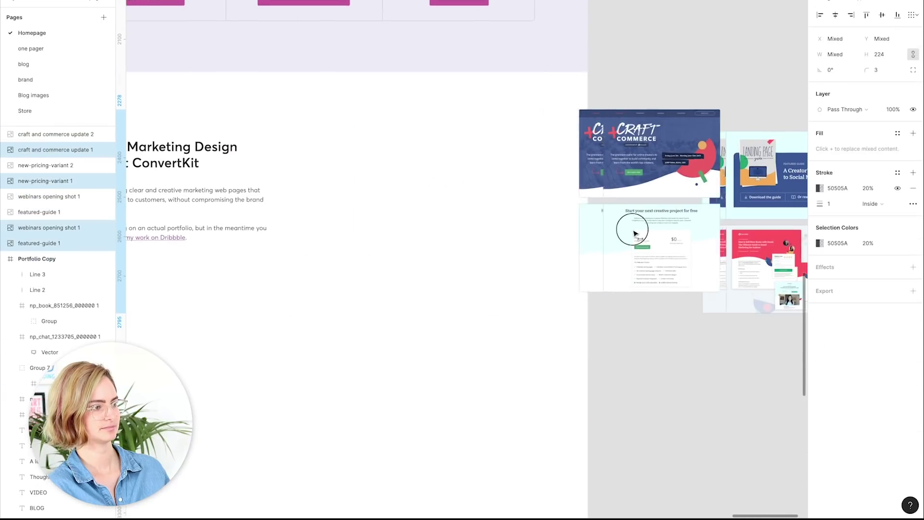
left_click_drag(646, 226, 467, 221)
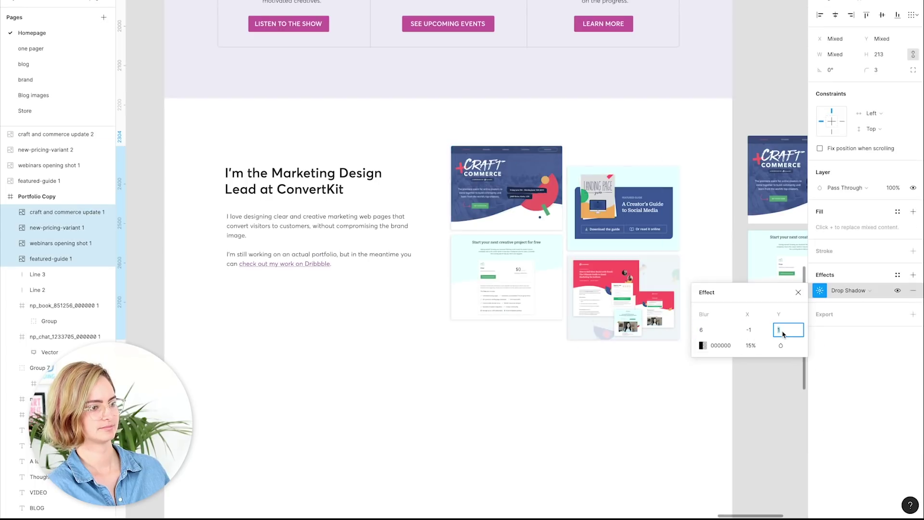
left_click(645, 411)
scroll(539, 360, "up", 3)
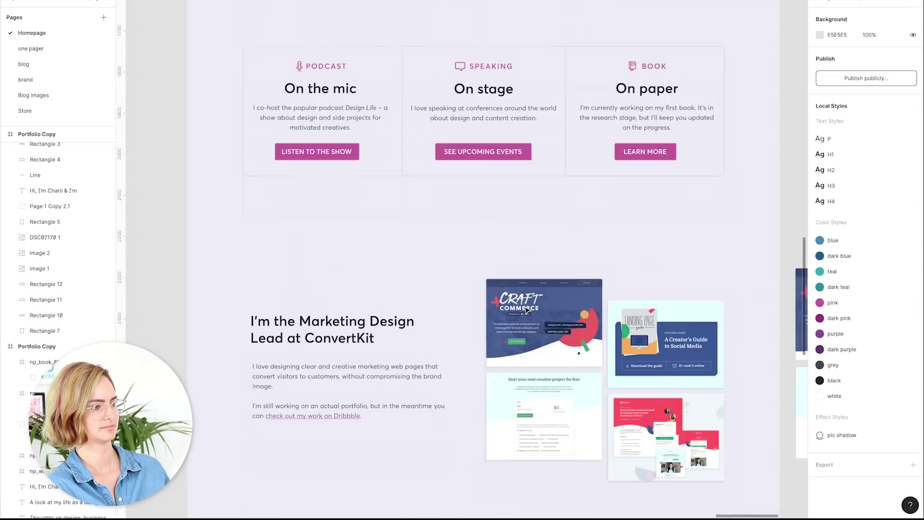
Place a Noun Project 'browser' icon in the ConvertKit section and begin relabelling a copied pink button
scroll(669, 214, "down", 2)
scroll(669, 214, "down", 3)
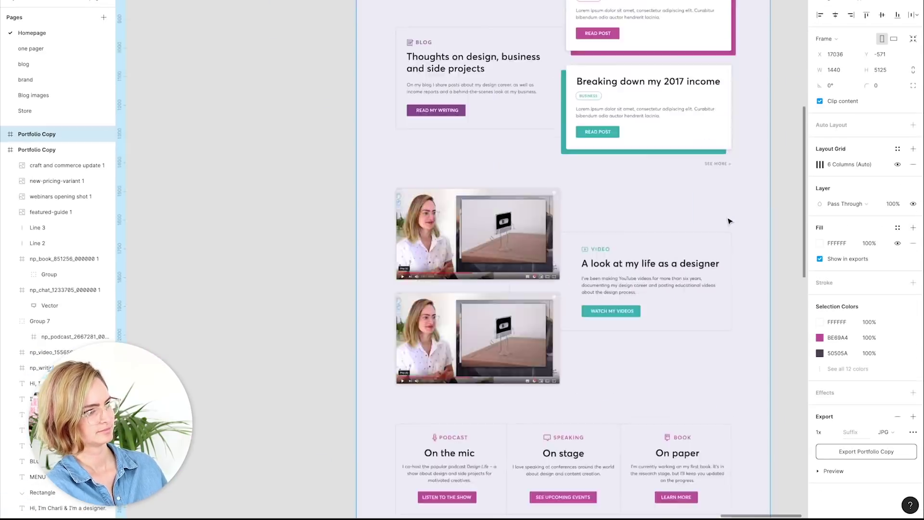
scroll(728, 219, "down", 5)
left_click(467, 223)
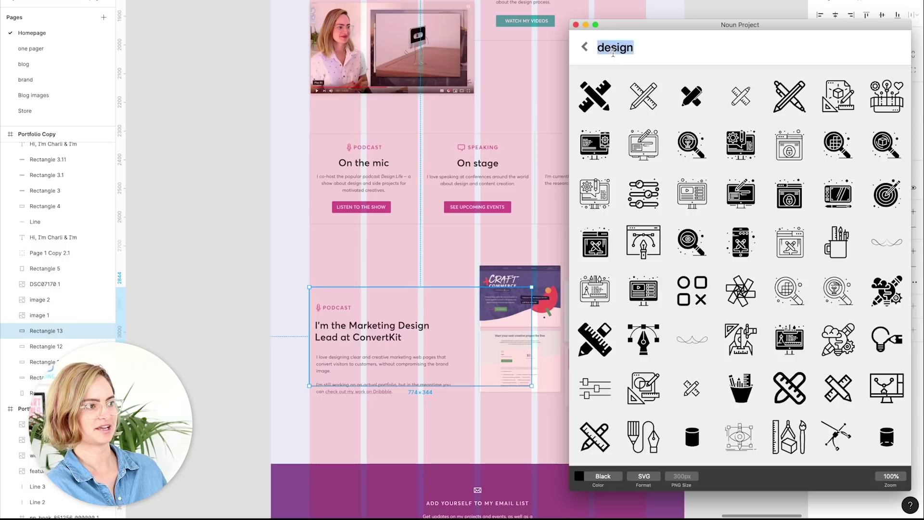
type("browser")
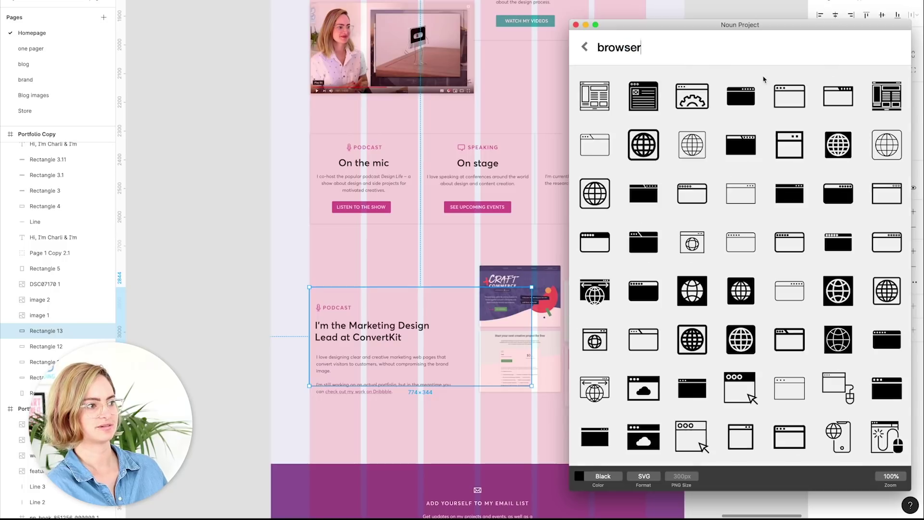
scroll(754, 204, "down", 10)
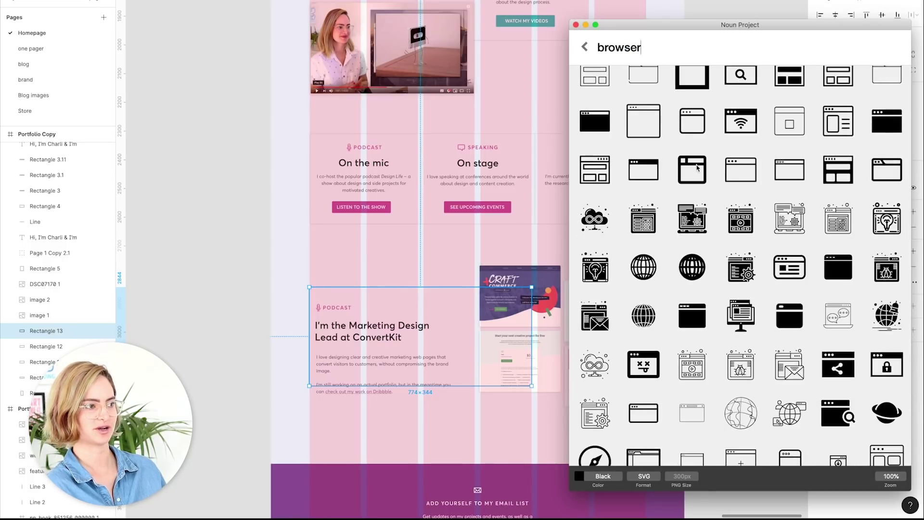
left_click_drag(754, 204, 382, 258)
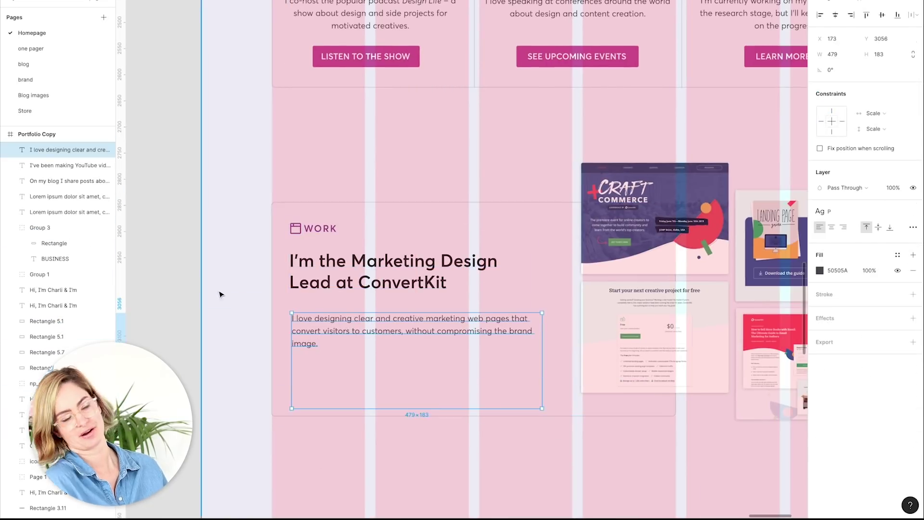
left_click(388, 64)
type("SEE MY WORK ON DRIBBBLE")
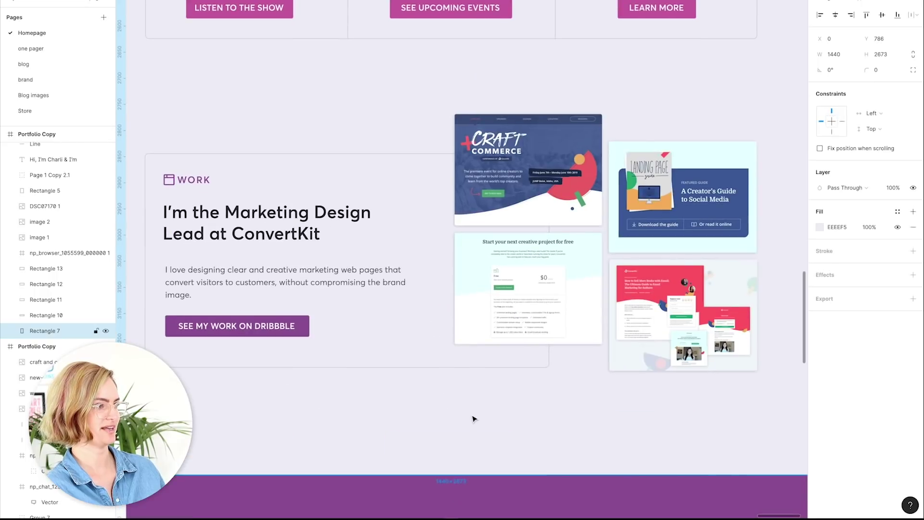
Group the WORK block's parts and move the group above the podcast row
scroll(473, 419, "down", 3)
scroll(474, 418, "down", 5)
left_click(508, 482)
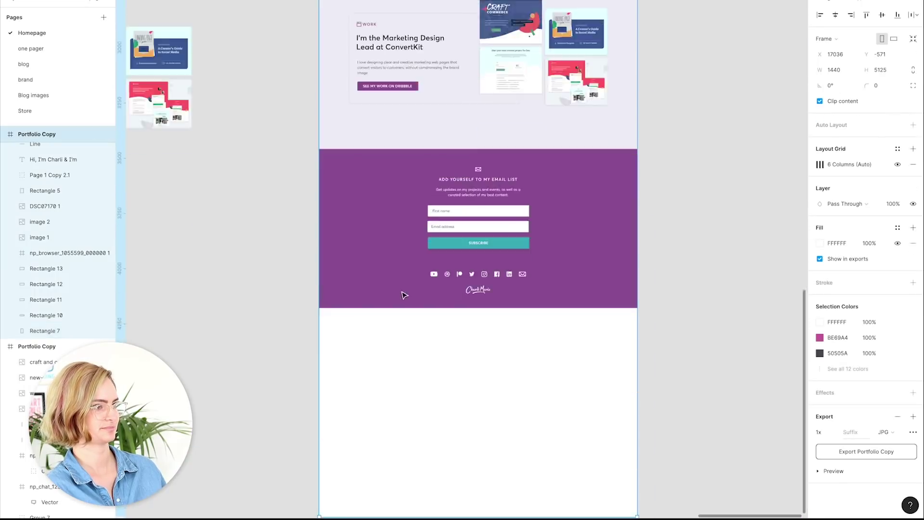
left_click(639, 186)
scroll(639, 186, "up", 5)
scroll(676, 190, "down", 2)
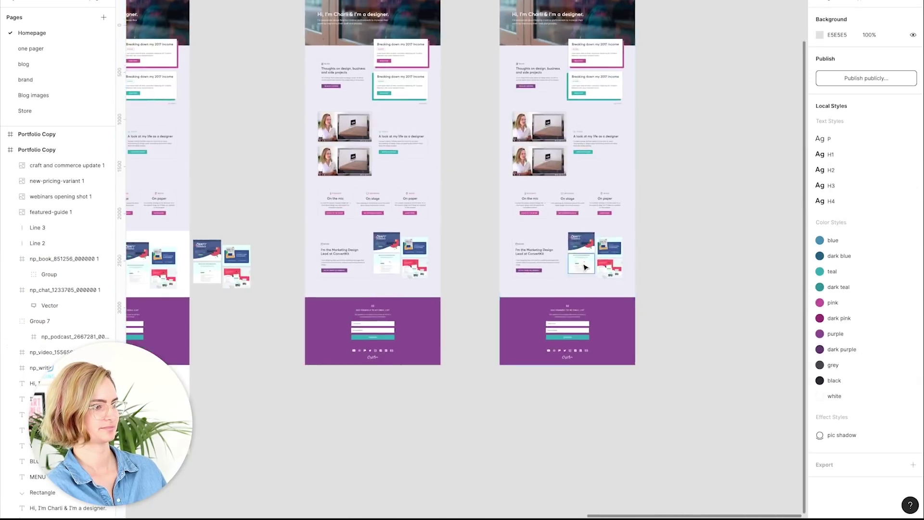
left_click_drag(429, 309, 732, 419)
key("ctrl+g")
left_click_drag(625, 414, 627, 341)
scroll(627, 342, "up", 5)
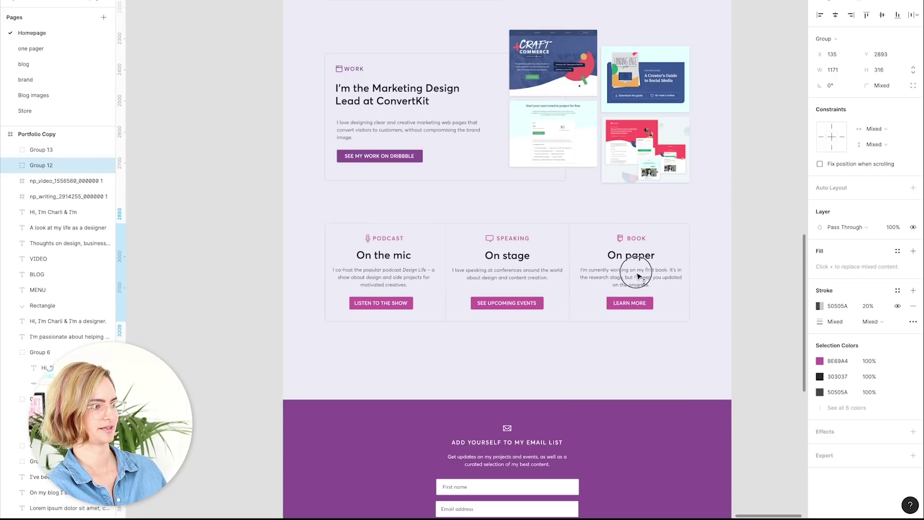
left_click(751, 287)
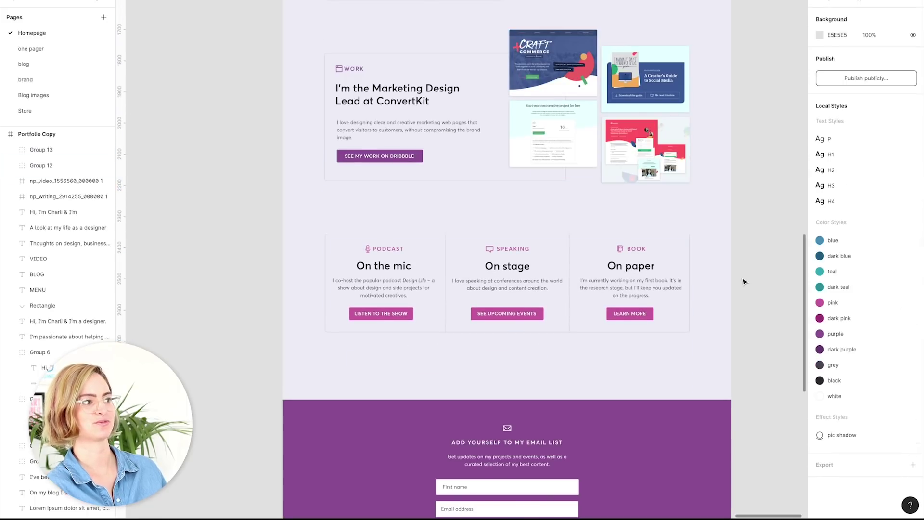
Recolour the section icons to pink BE69A4
scroll(738, 282, "down", 2)
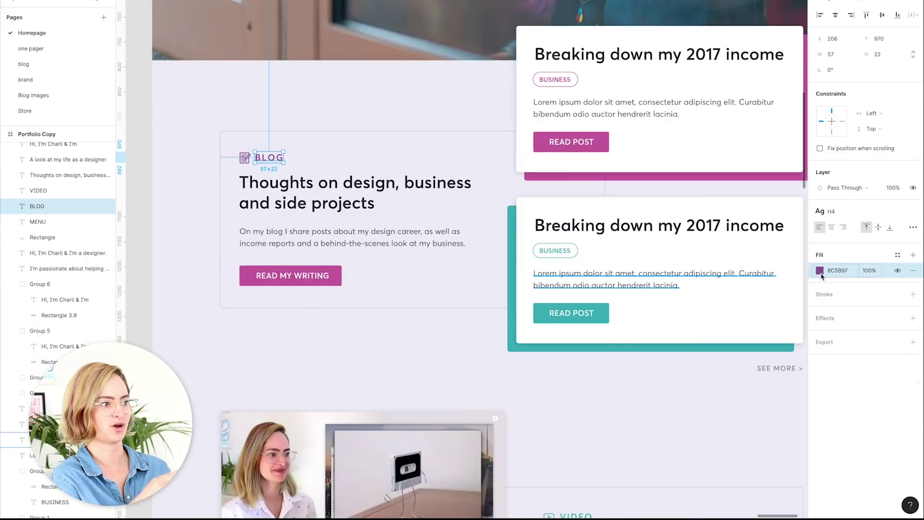
left_click(820, 270)
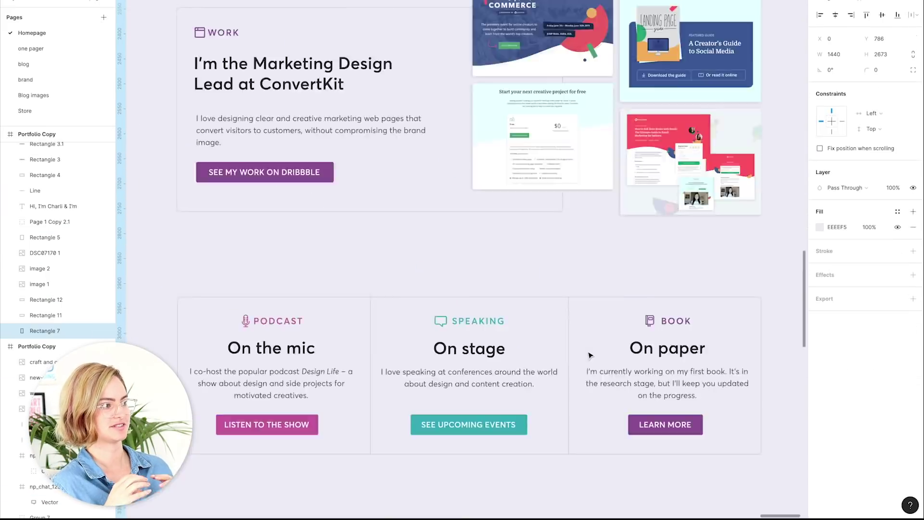
scroll(589, 356, "down", 5)
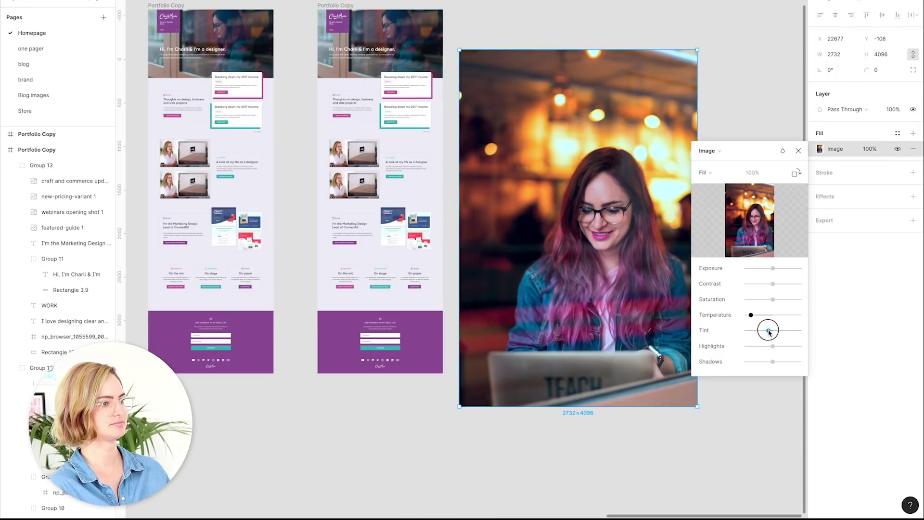
Cool and desaturate the photo, then place it in the header at 908×782
left_click_drag(751, 315, 760, 299)
left_click_drag(772, 346, 773, 346)
left_click(770, 397)
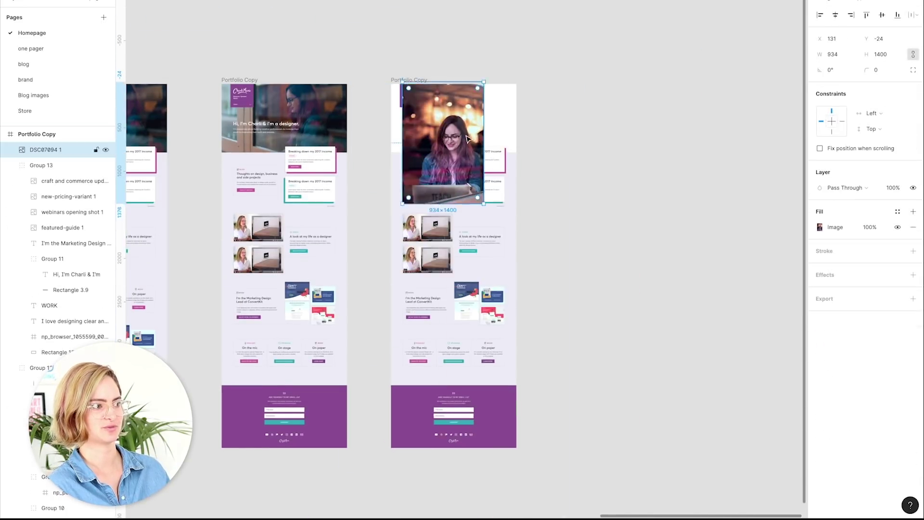
scroll(604, 153, "up", 5)
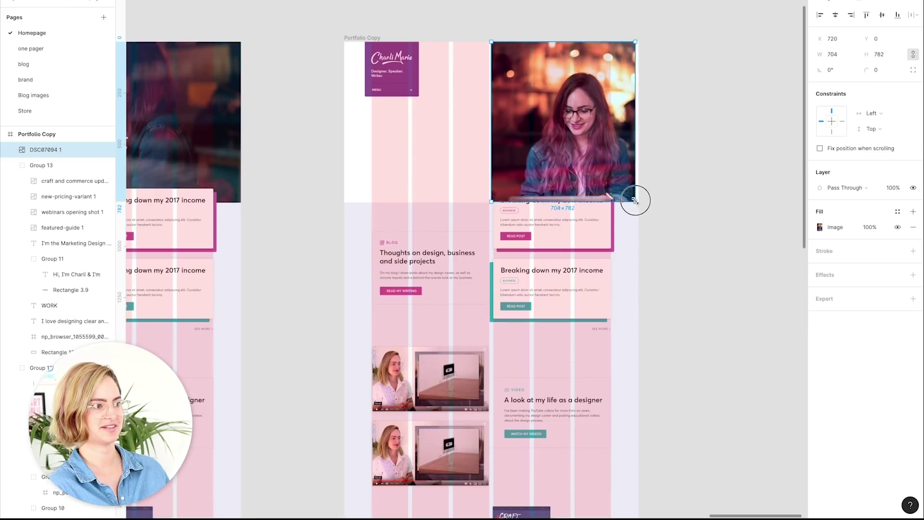
left_click(699, 200)
left_click(492, 92)
left_click_drag(492, 92, 454, 92)
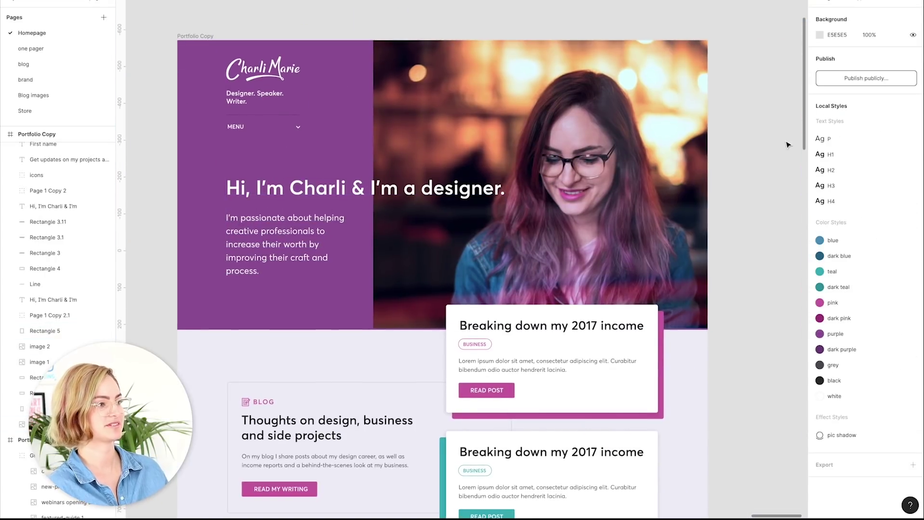
Paste the header photo as the fill of the slanted Rectangle 14
left_click(506, 102)
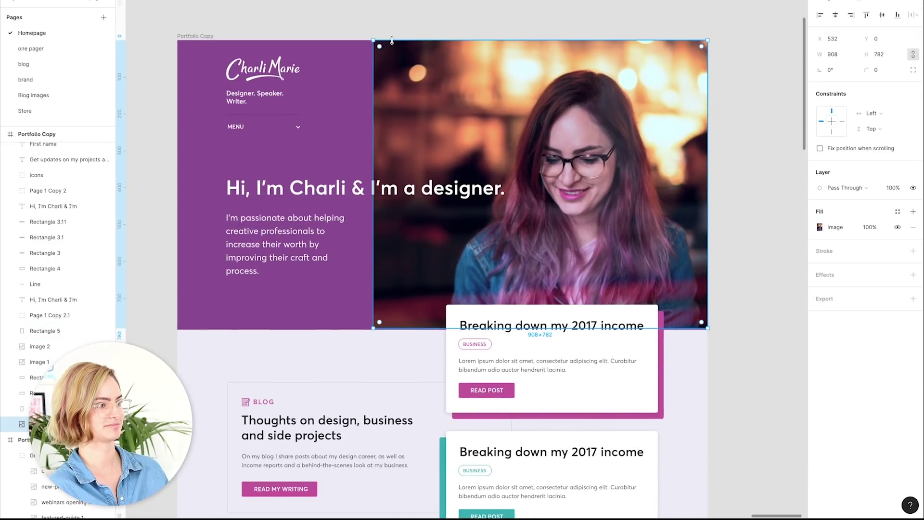
double_click(459, 60)
right_click(492, 59)
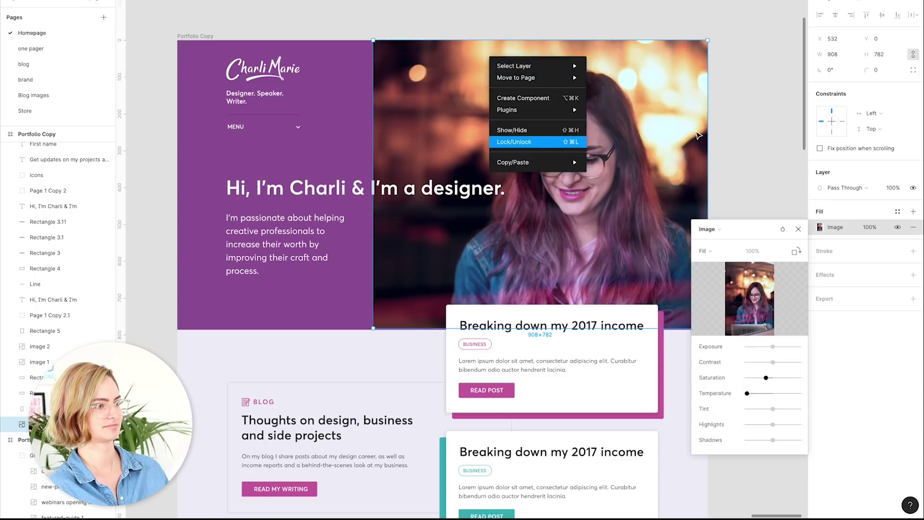
key("Escape")
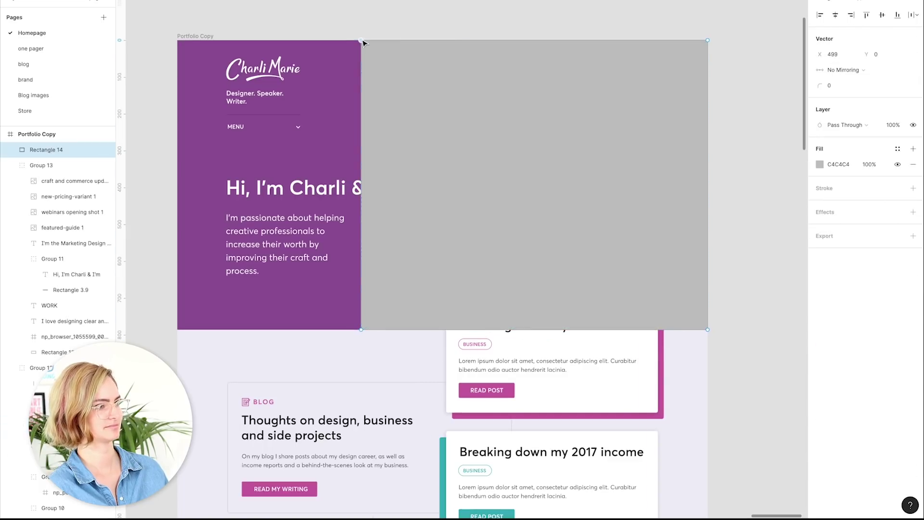
key("ctrl+v")
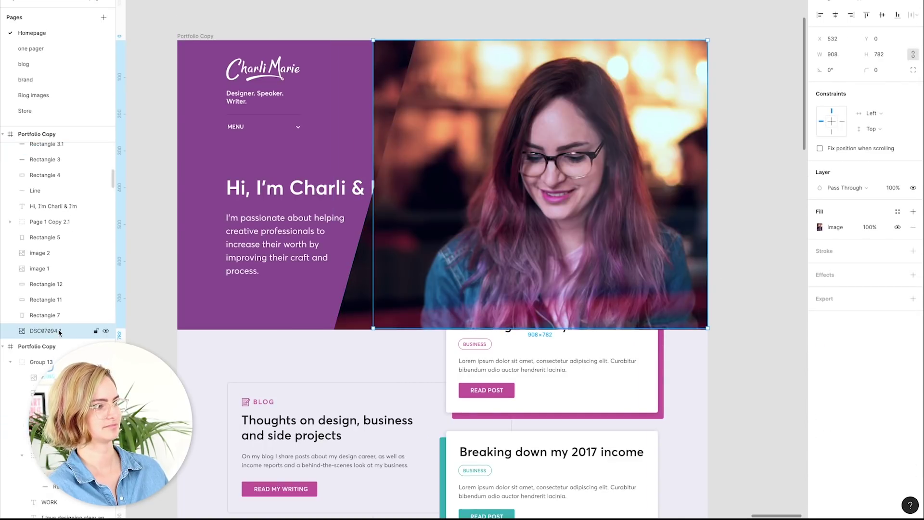
Duplicate the slanted shape, position the copy over the photo and fill it purple
left_click_drag(23, 352, 30, 339)
scroll(287, 340, "left", 2)
left_click(520, 71)
key("ctrl+d")
left_click_drag(770, 159, 512, 158)
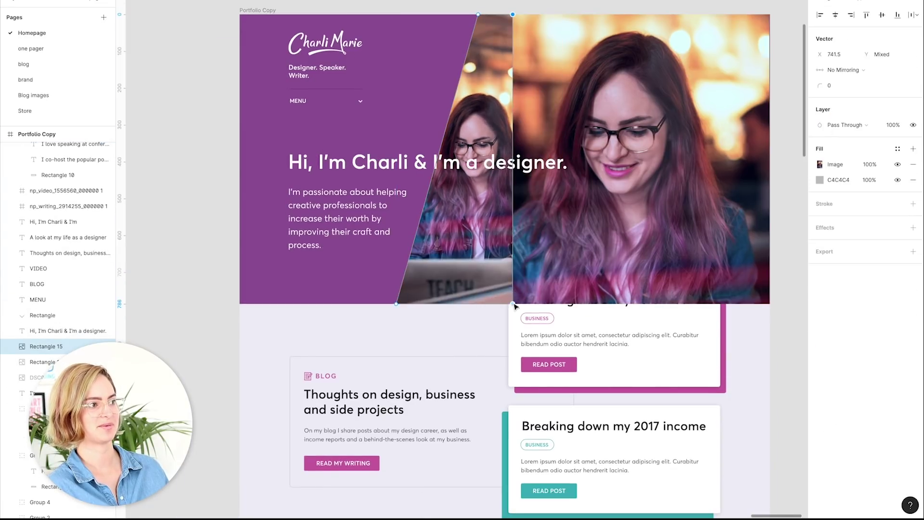
left_click(913, 227)
left_click(820, 227)
left_click(761, 436)
key("Escape")
key("Escape")
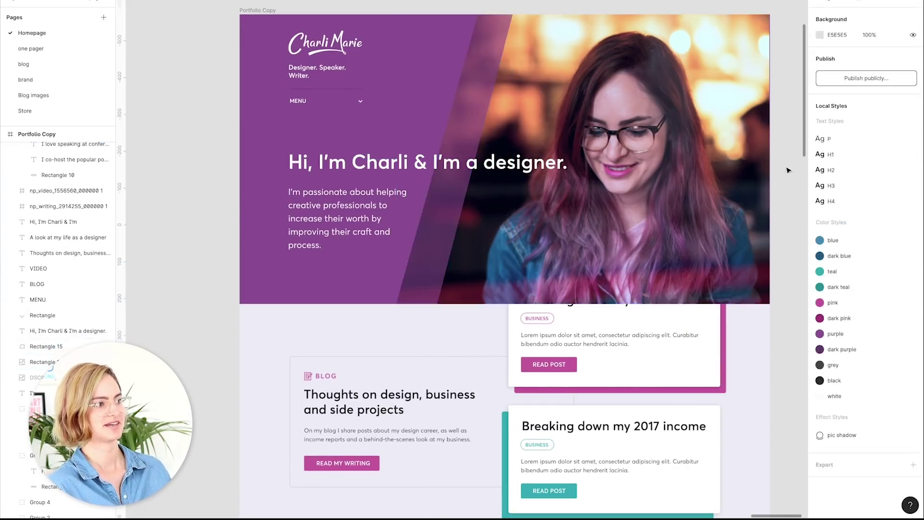
Move the selected layers behind the blog card in the layer order
scroll(585, 173, "up", 3)
left_click(46, 267)
left_click(43, 298, "shift")
left_click_drag(5, 442, 7, 435)
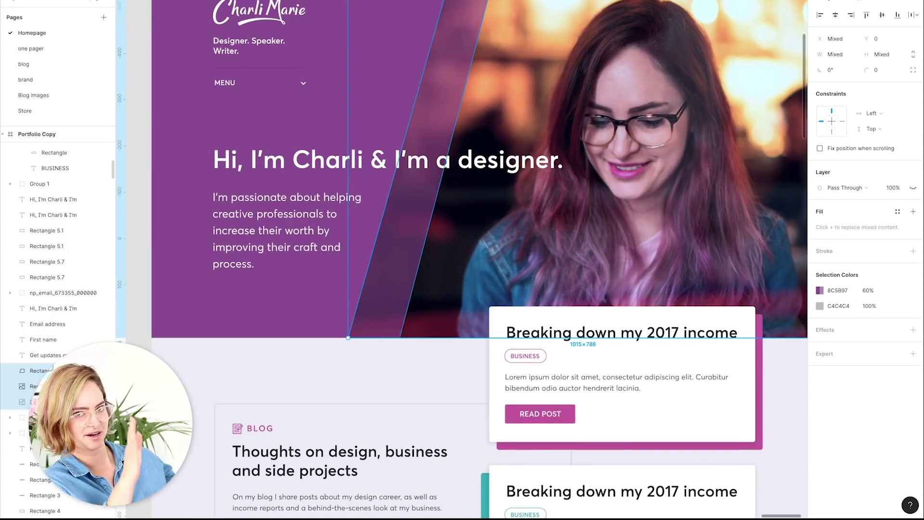
Narrow the headline text box so the headline wraps onto two lines
scroll(567, 233, "up", 3)
left_click(566, 234)
scroll(567, 233, "down", 3)
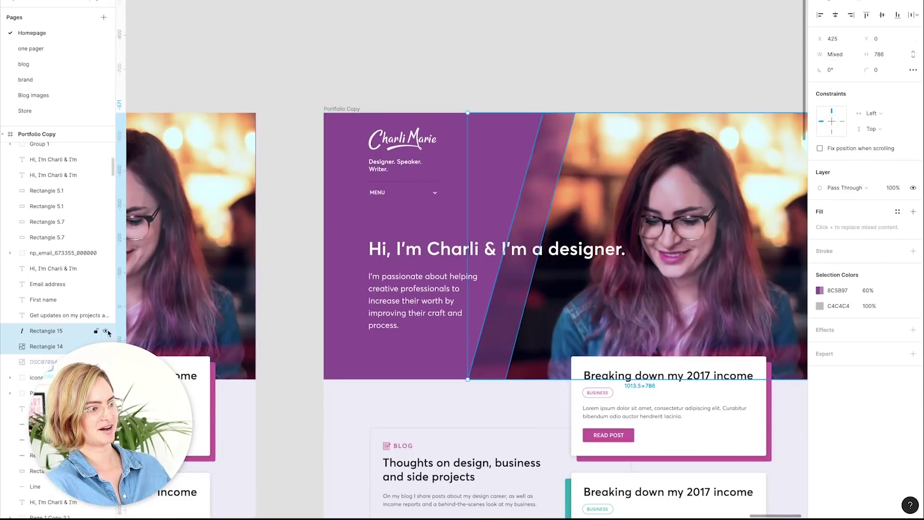
left_click(529, 241)
left_click_drag(615, 243, 457, 243)
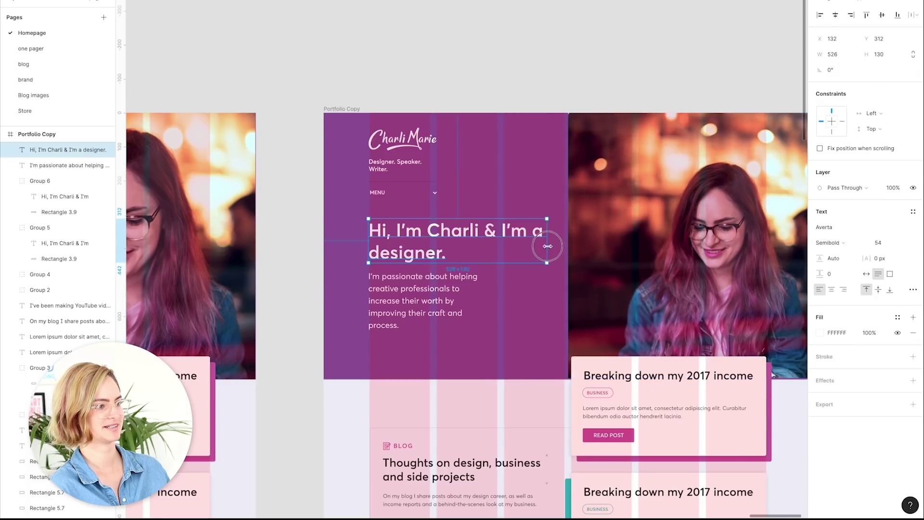
left_click(313, 330)
Shorten the photo and move it down-left to overlap the blog card
scroll(773, 278, "down", 3)
scroll(773, 278, "right", 2)
scroll(773, 278, "down", 5)
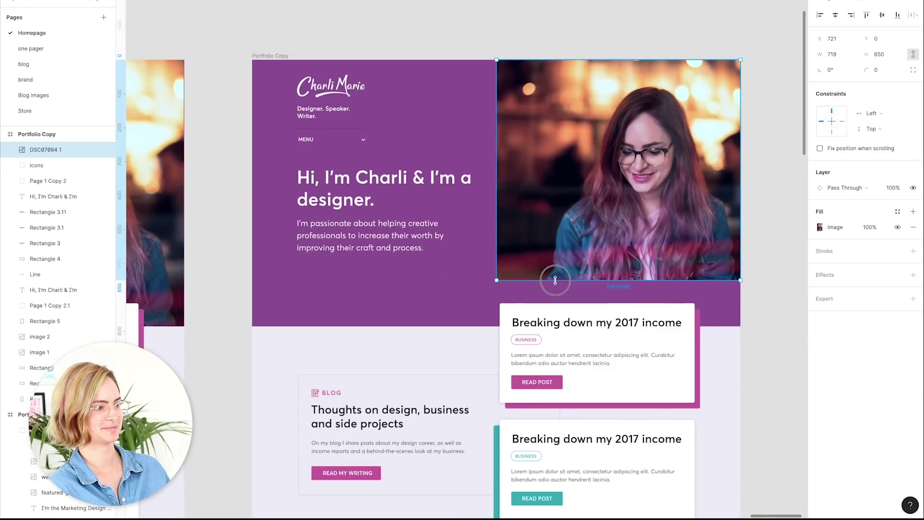
left_click(761, 346)
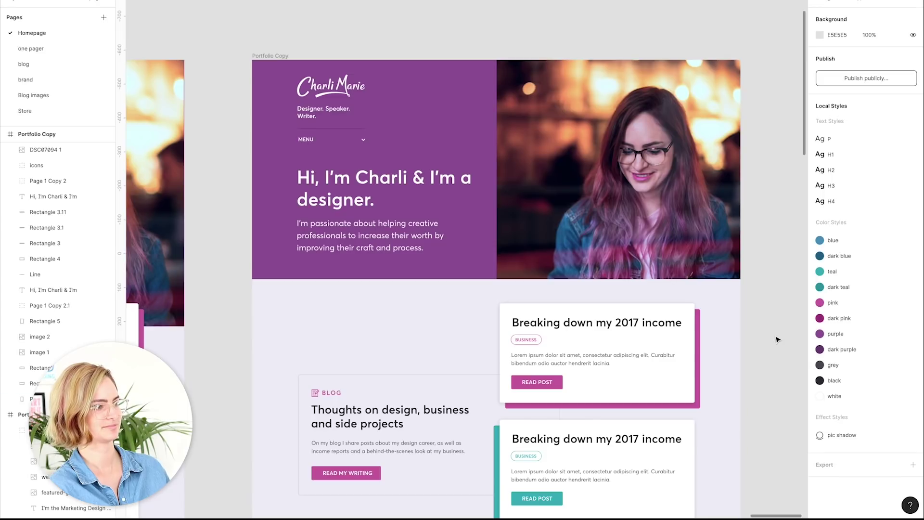
left_click_drag(575, 151, 554, 211)
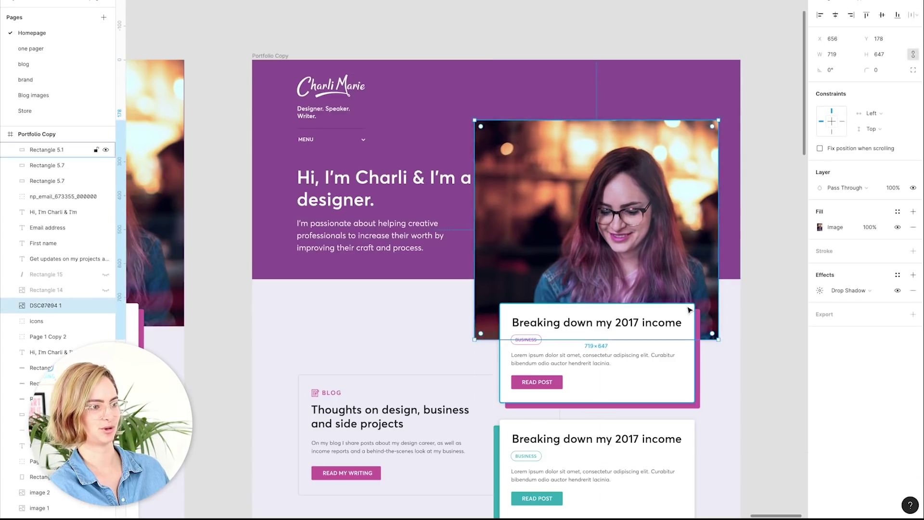
left_click(749, 103)
In the fourth frame variant, resize the portrait photo to 493×444
scroll(568, 309, "down", 10)
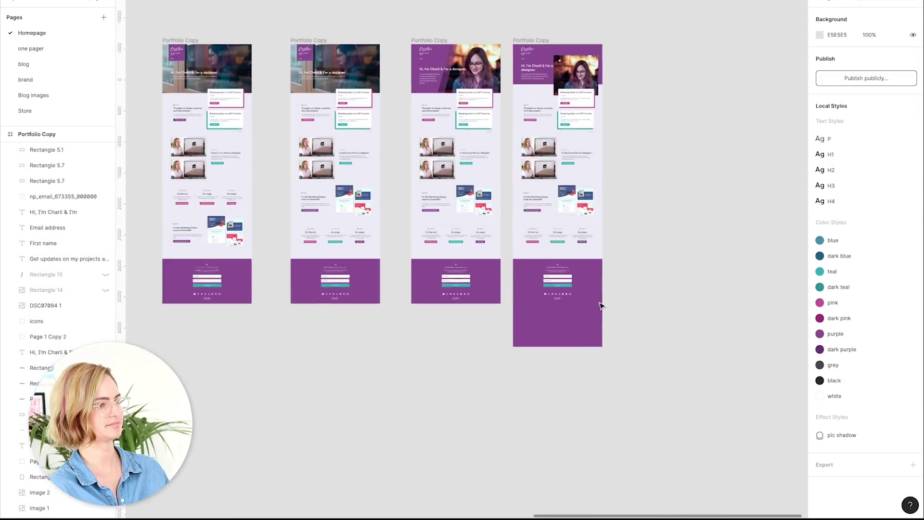
scroll(601, 306, "up", 2)
left_click(512, 149)
left_click(602, 355)
left_click(565, 254)
left_click(566, 254)
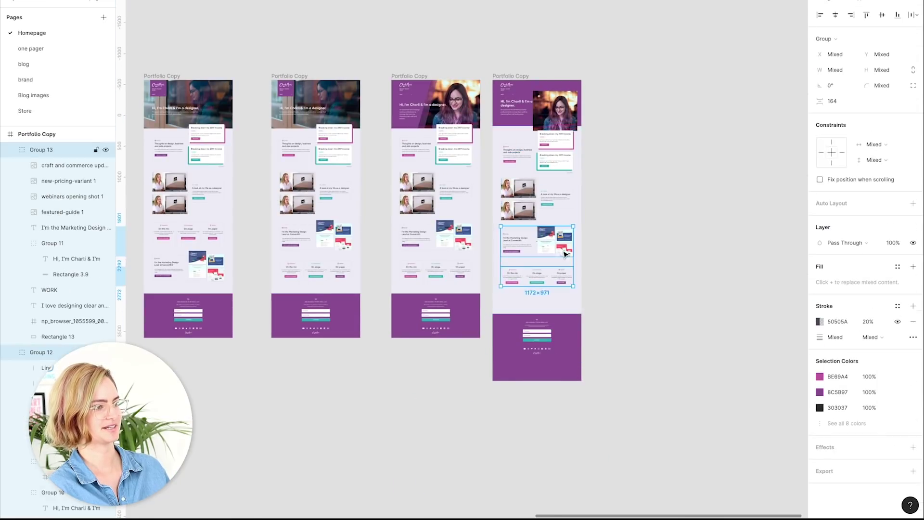
left_click(504, 183)
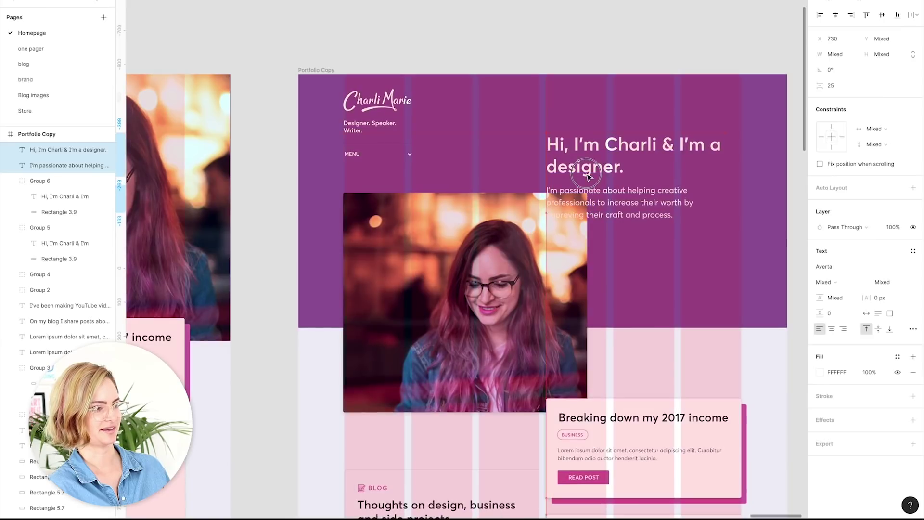
left_click_drag(521, 352, 515, 373)
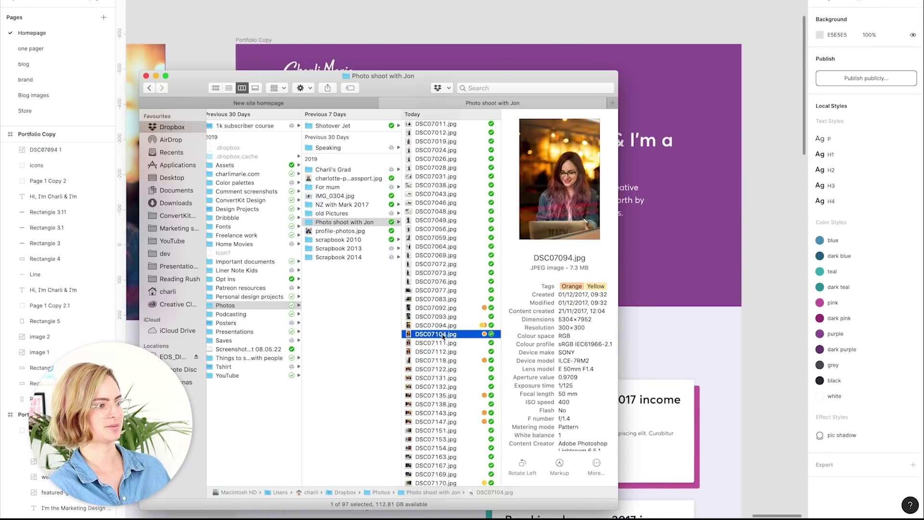
Use DSC07147.jpg as the header photo's image fill and lower its Temperature
key("space")
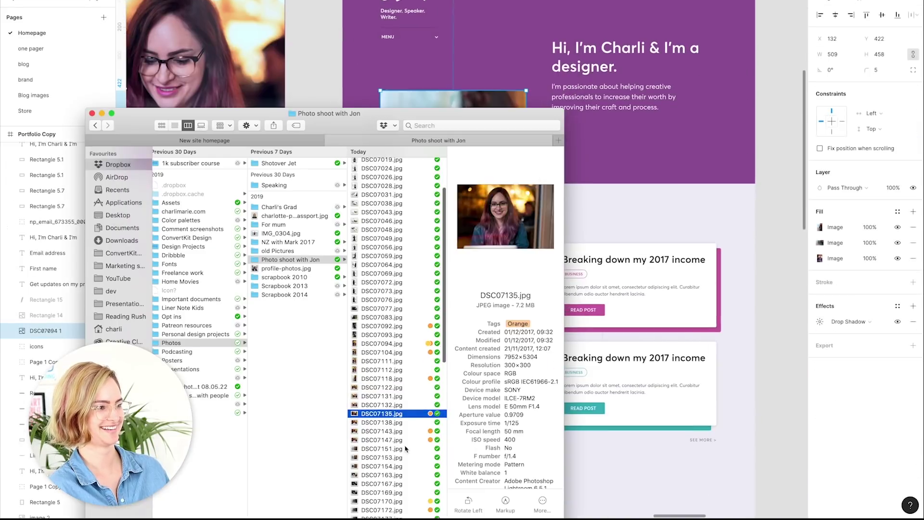
left_click(403, 440)
scroll(398, 412, "down", 2)
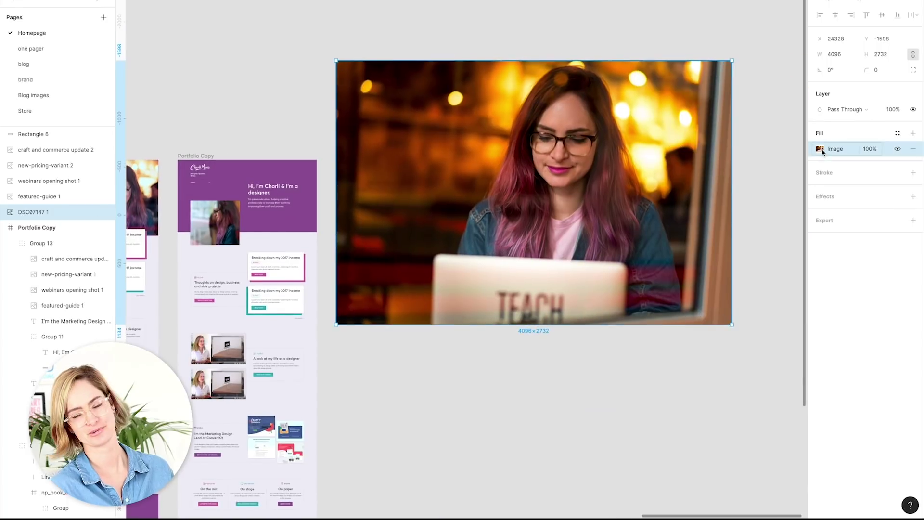
left_click(820, 148)
left_click_drag(773, 314, 753, 316)
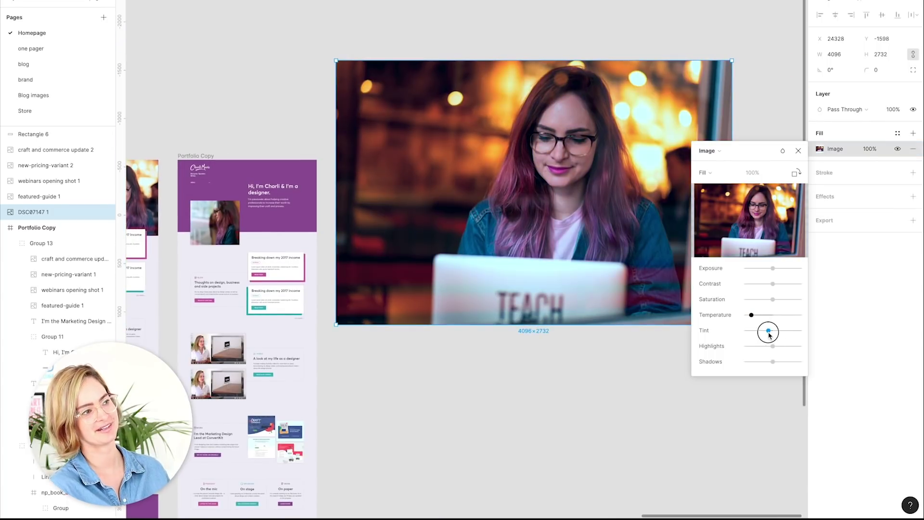
left_click(660, 237)
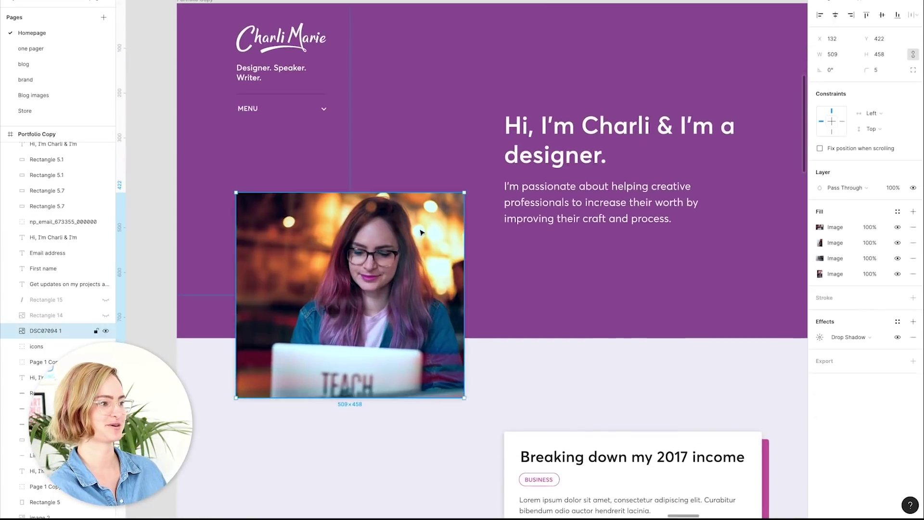
Hide the three older image fills on the photo and enlarge the headline font size
left_click(897, 227)
left_click(896, 243)
left_click(897, 258)
left_click(819, 274)
left_click(591, 402)
left_click(592, 403)
scroll(521, 398, "right", 2)
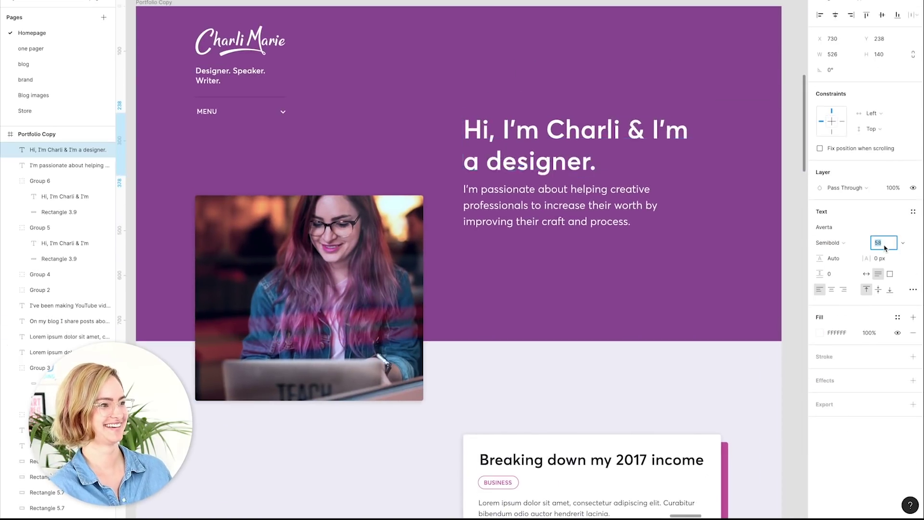
key("Up")
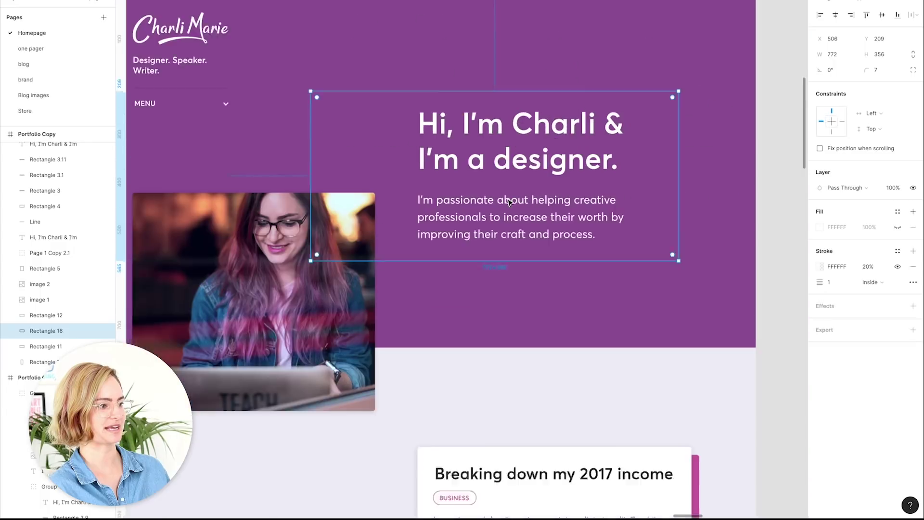
Show layout grids and try pink and dark frame backgrounds before reverting to purple
key("ctrl+shift+4")
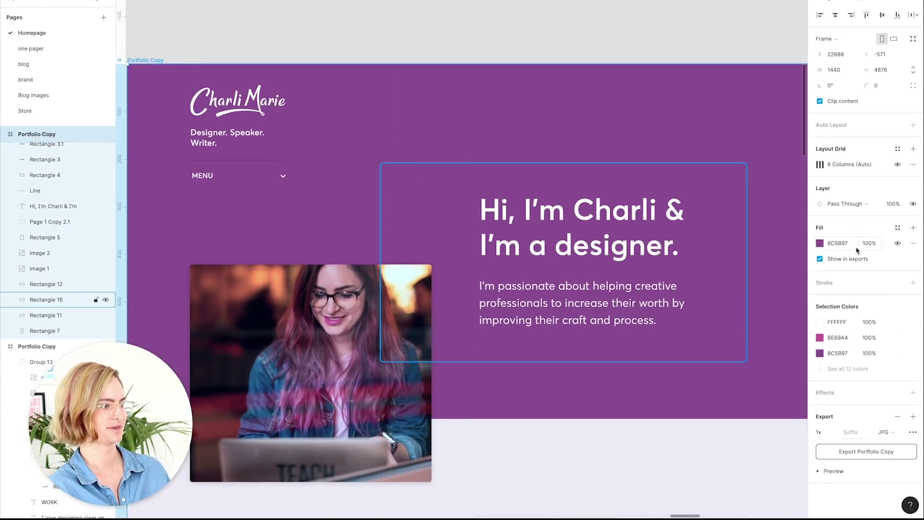
left_click(820, 243)
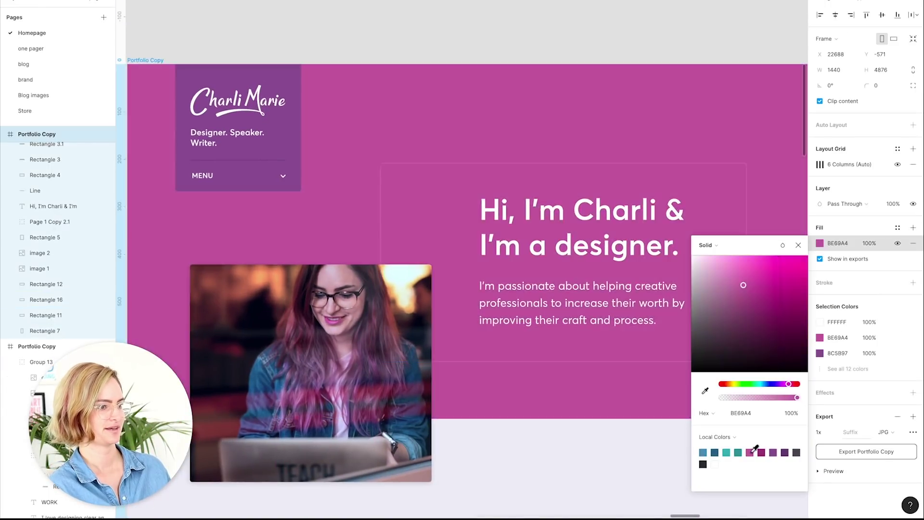
left_click(717, 464)
left_click(703, 464)
left_click(773, 452)
left_click(616, 39)
Select the overlapping laptop photo and bring up its image adjustments panel
scroll(617, 40, "down", 4)
scroll(616, 40, "up", 3)
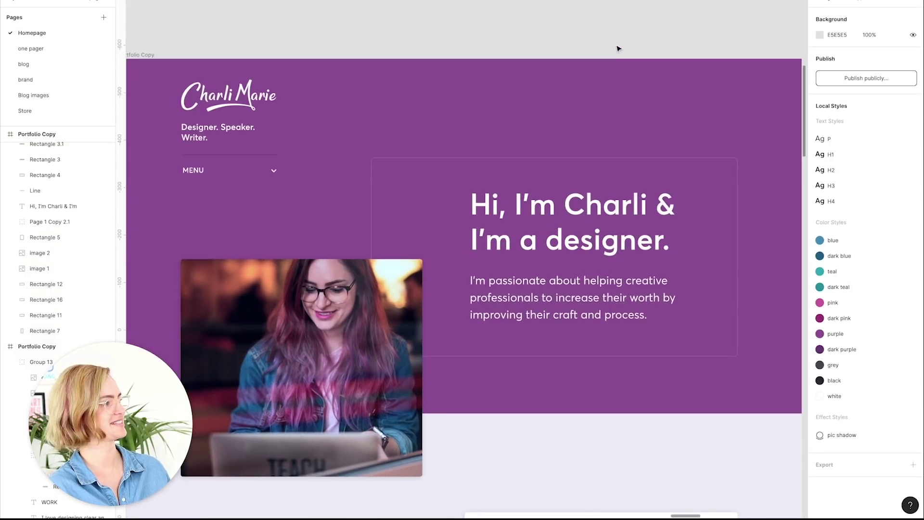
left_click(404, 288)
left_click(818, 274)
left_click(818, 274)
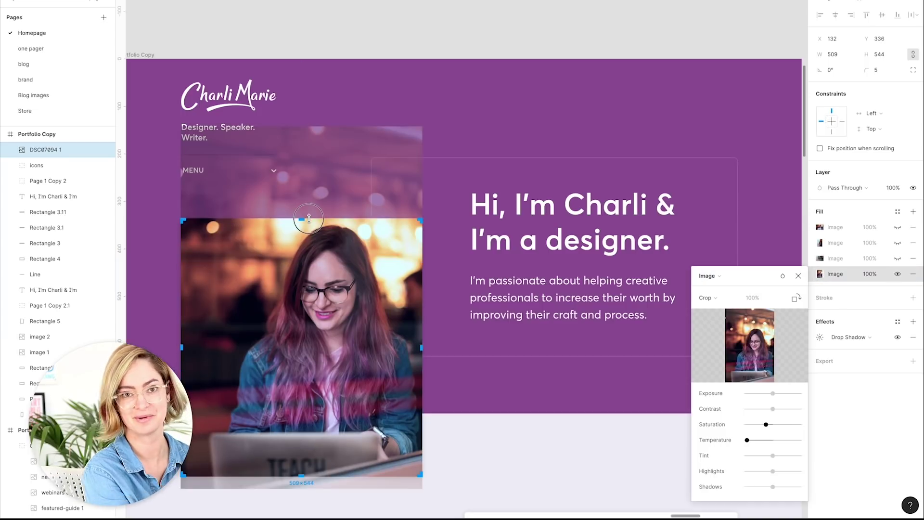
Deselect the 772×419 rectangle around the hero heading by clicking empty canvas
key("Escape")
key("Escape")
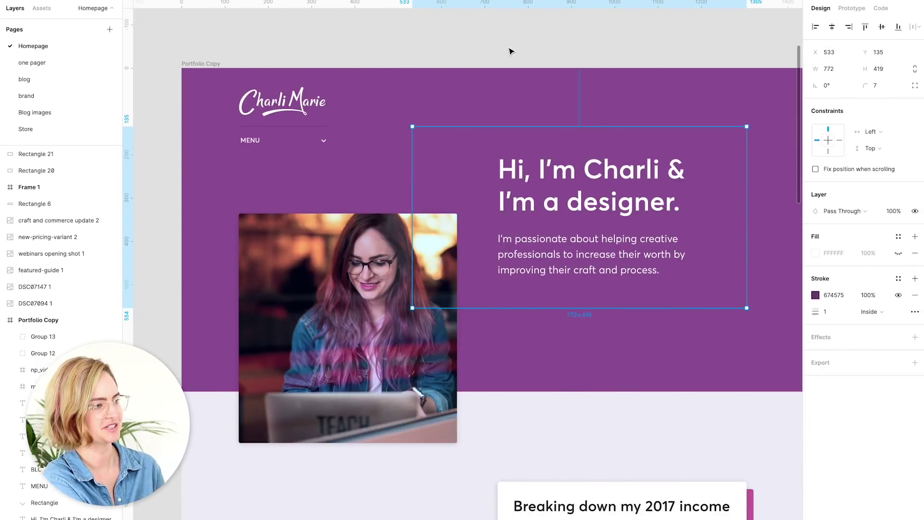
left_click(510, 51)
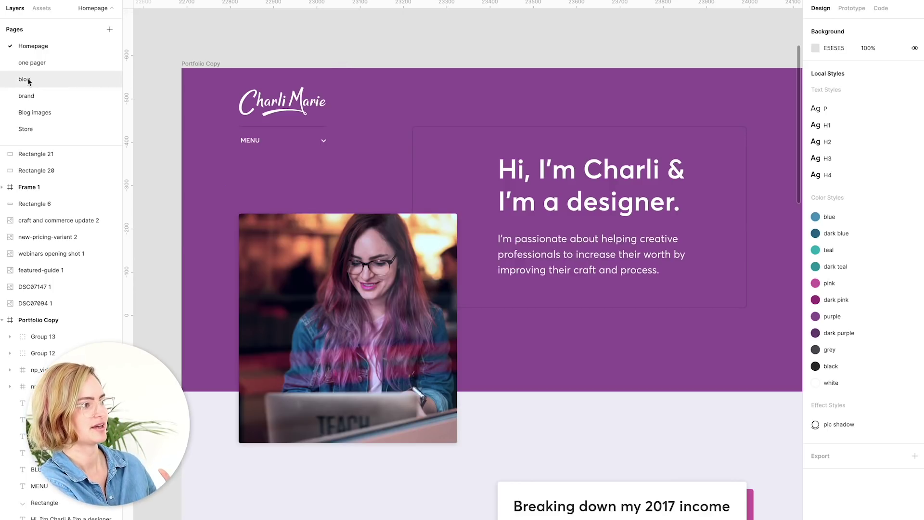
left_click(82, 79)
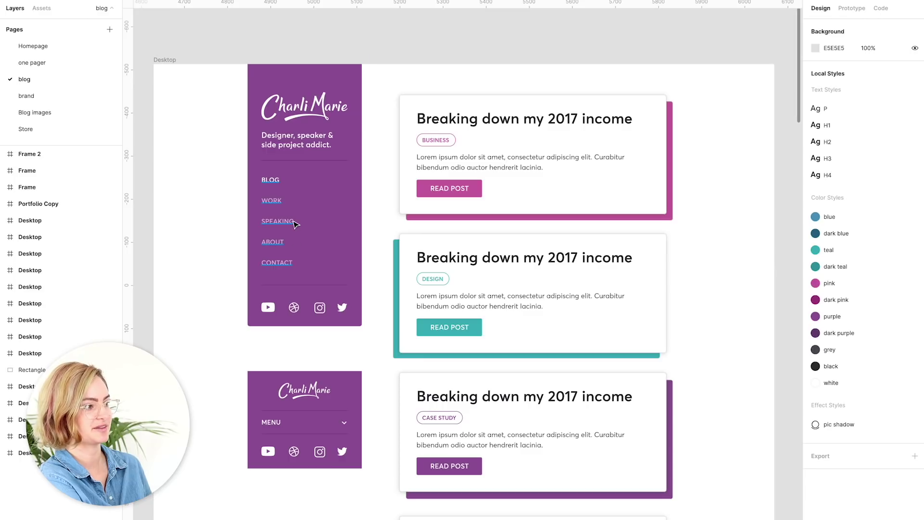
scroll(283, 251, "down", 7)
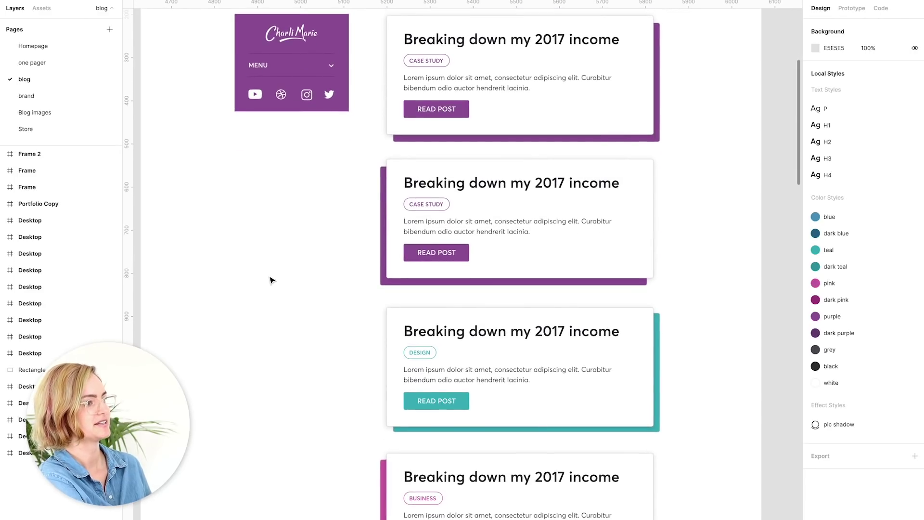
scroll(271, 280, "up", 9)
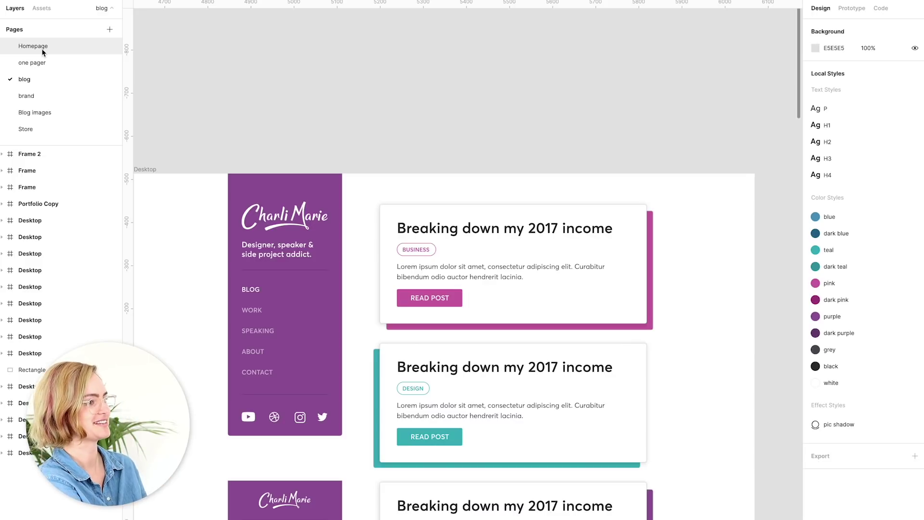
left_click(42, 51)
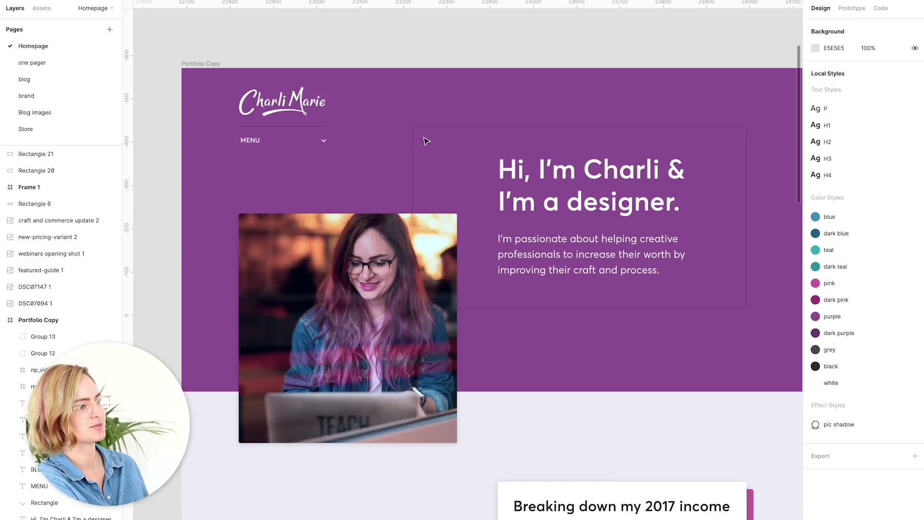
scroll(485, 176, "down", 2)
scroll(487, 178, "up", 2)
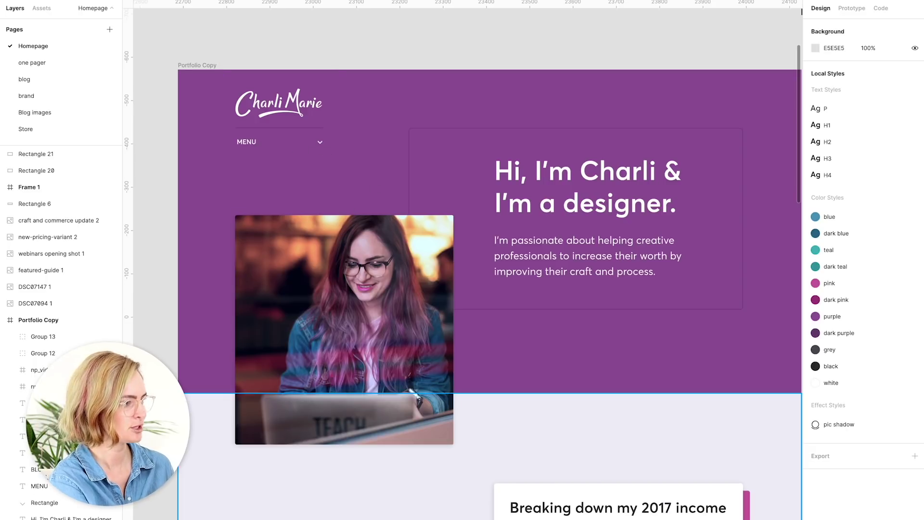
scroll(472, 264, "down", 3)
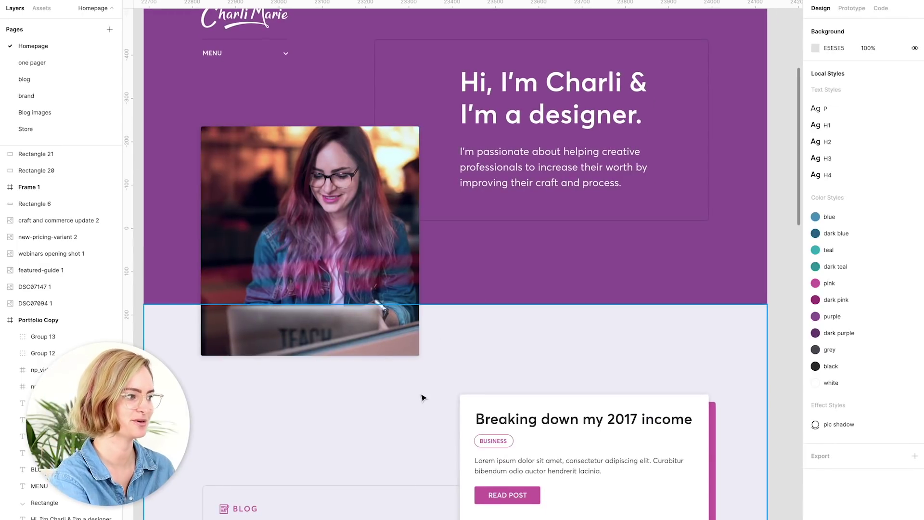
scroll(422, 398, "down", 10)
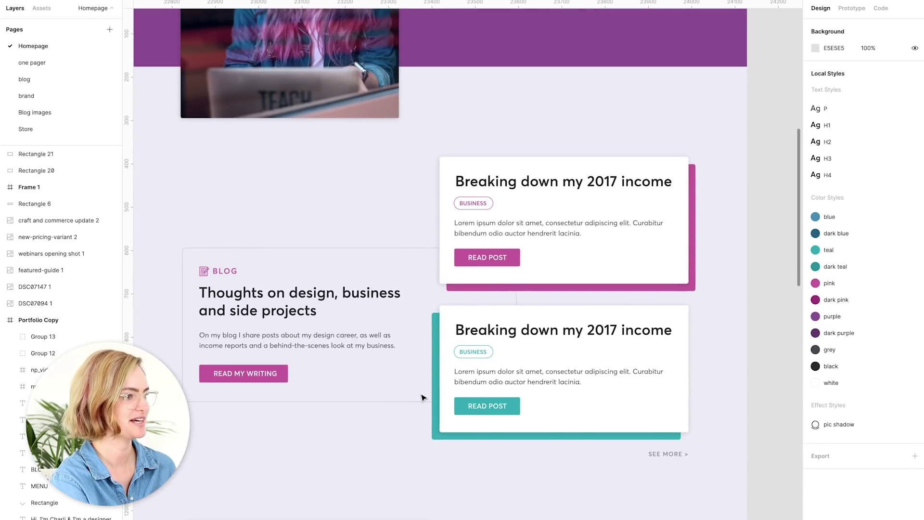
scroll(465, 311, "up", 3)
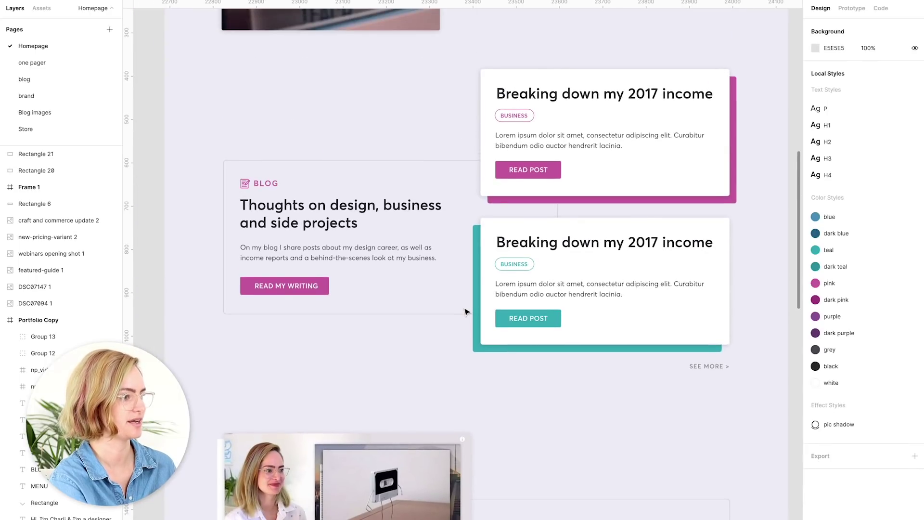
scroll(465, 312, "down", 5)
scroll(466, 312, "down", 1)
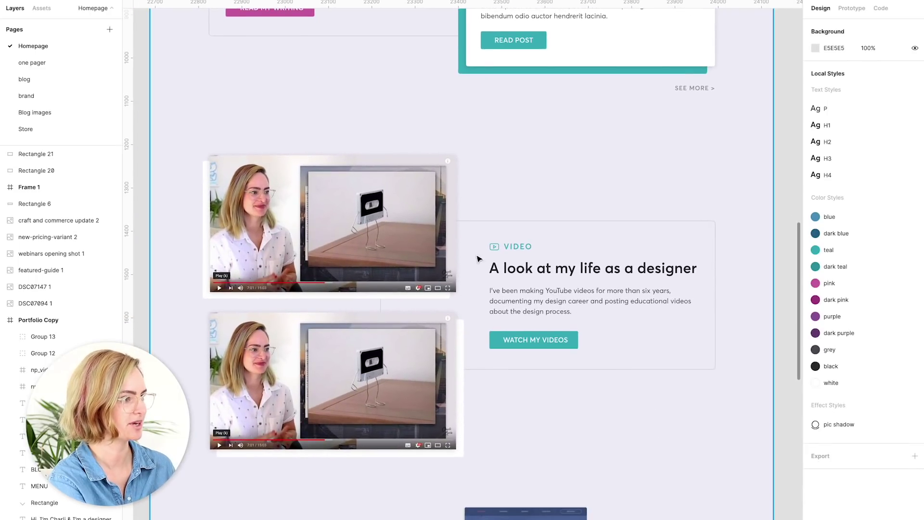
scroll(219, 186, "up", 3)
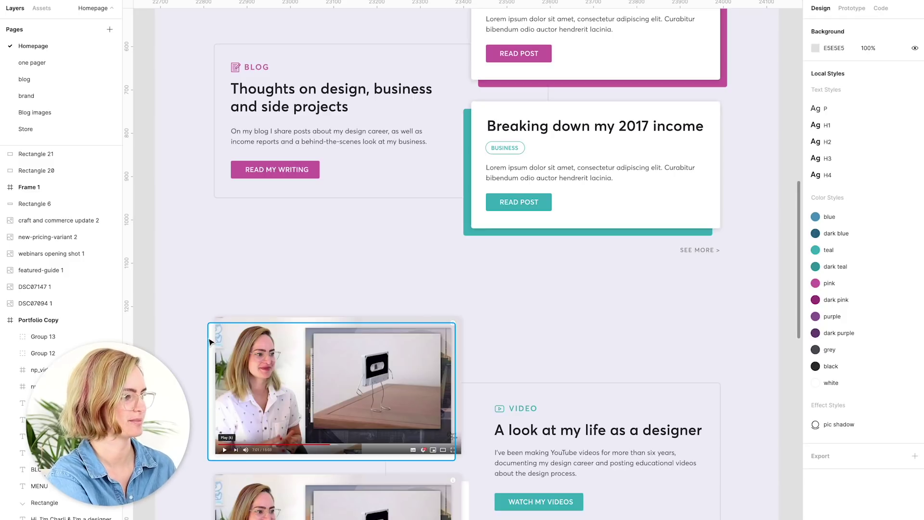
scroll(202, 345, "down", 10)
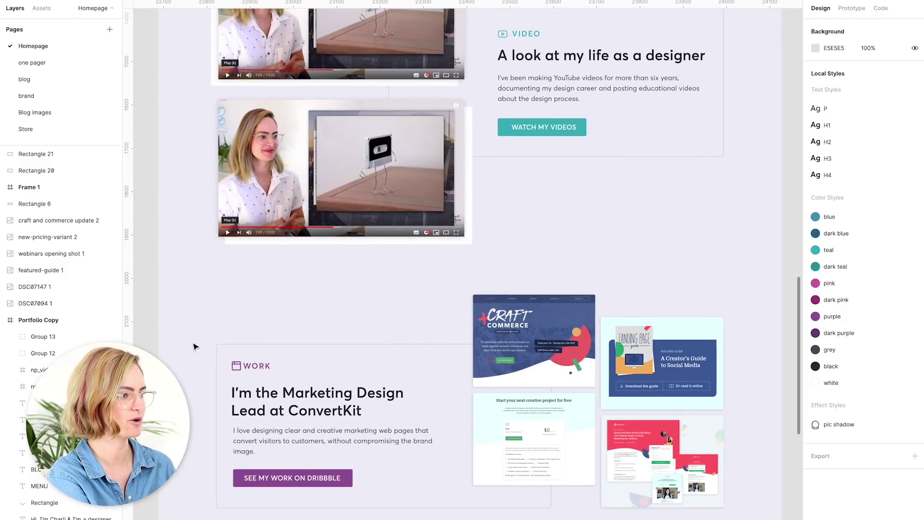
scroll(195, 347, "down", 3)
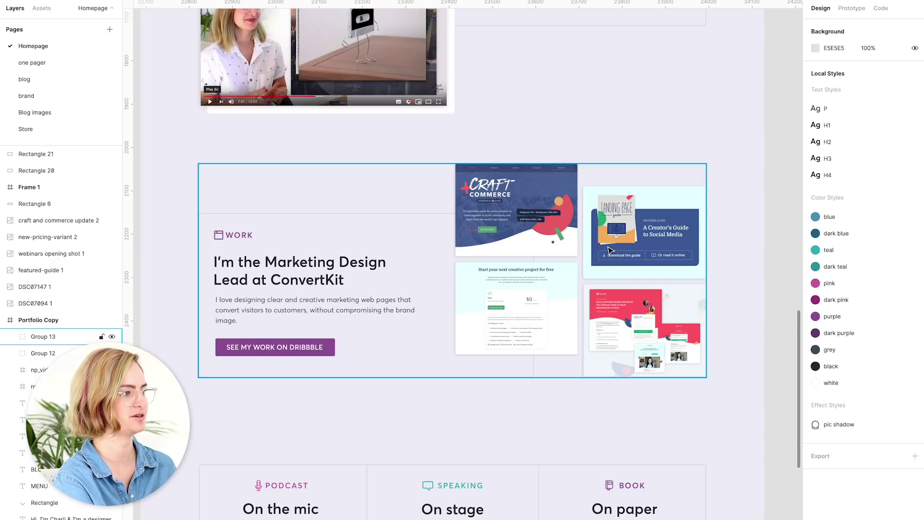
scroll(515, 151, "up", 5)
scroll(517, 153, "up", 6)
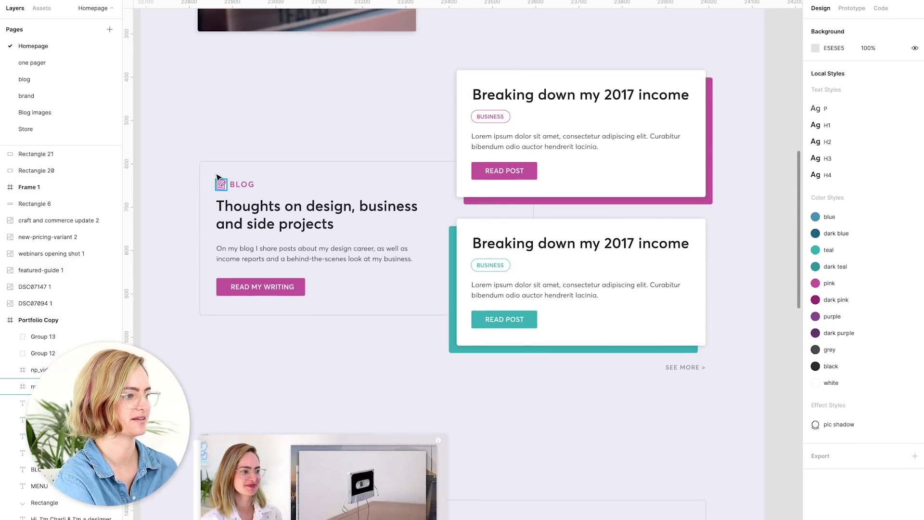
scroll(350, 139, "down", 13)
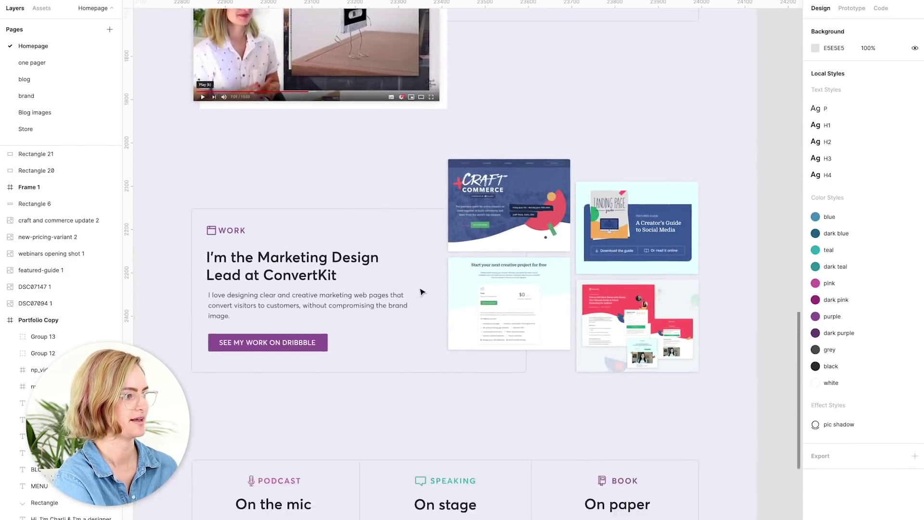
scroll(258, 320, "down", 2)
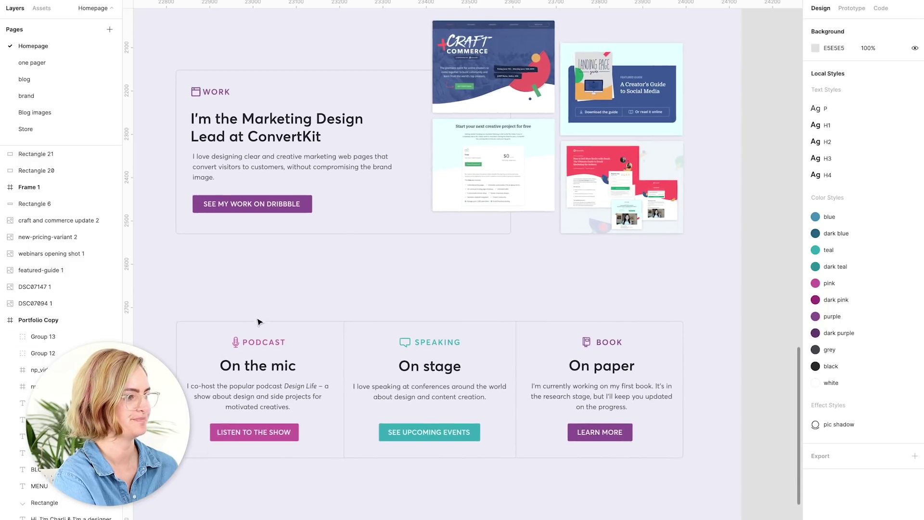
scroll(258, 319, "left", 1)
scroll(268, 244, "down", 3)
scroll(268, 245, "right", 1)
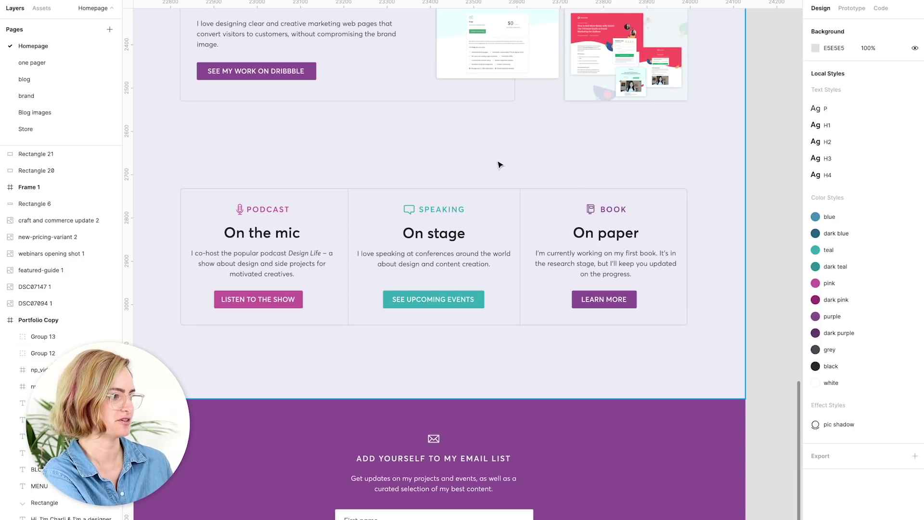
scroll(406, 155, "up", 2)
scroll(406, 154, "left", 1)
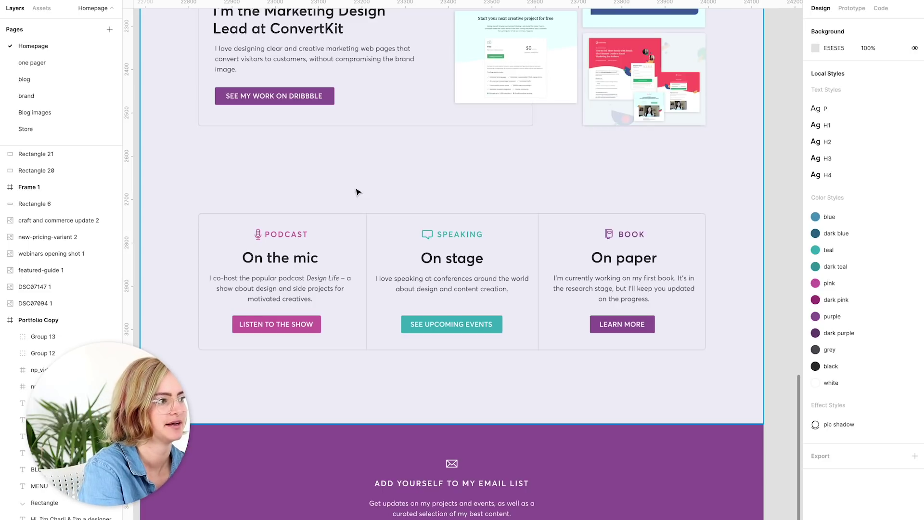
scroll(357, 192, "up", 10)
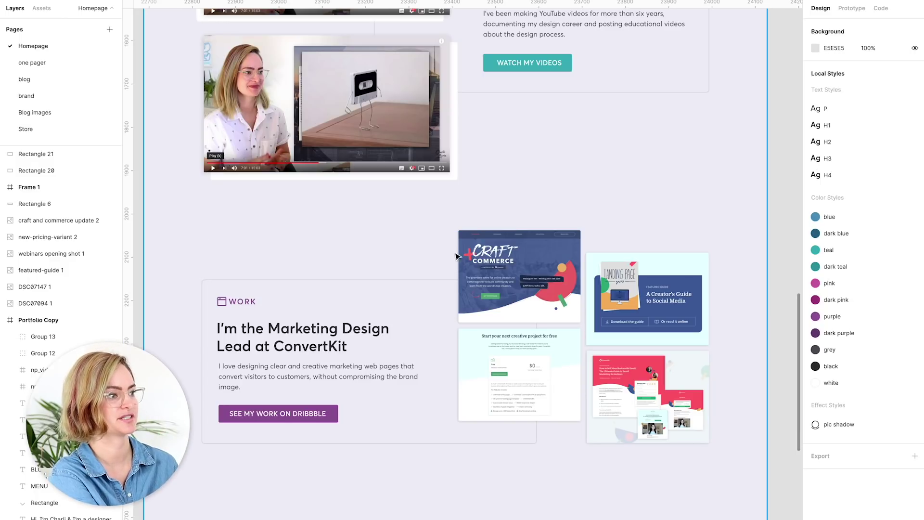
scroll(457, 253, "up", 6)
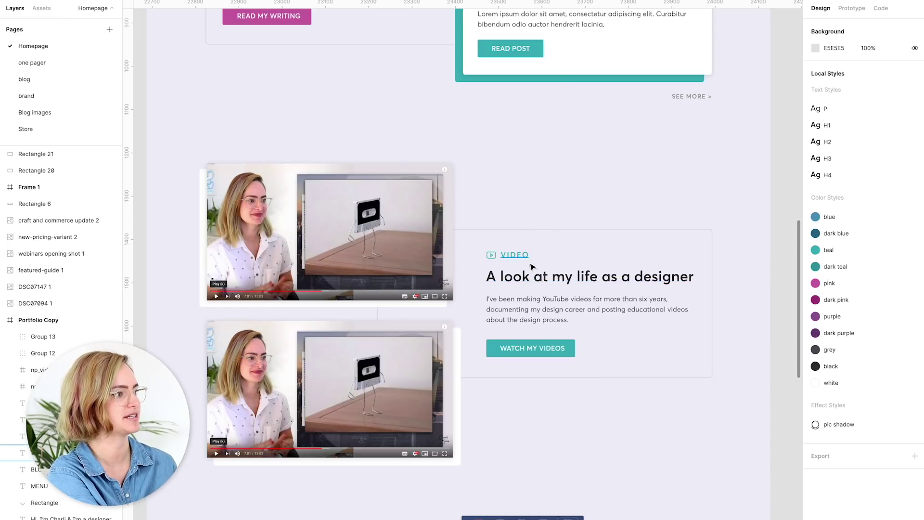
scroll(536, 200, "up", 5)
scroll(535, 195, "up", 2)
scroll(577, 197, "down", 1)
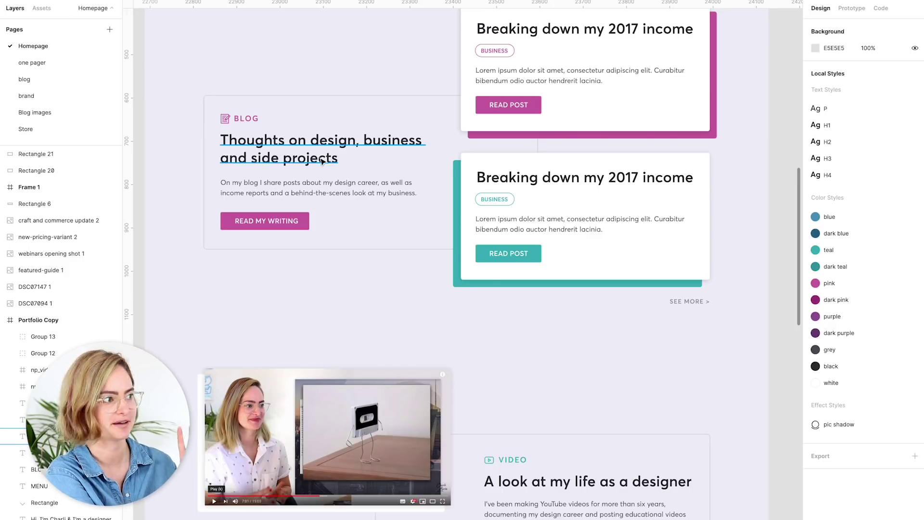
scroll(321, 160, "down", 20)
scroll(321, 160, "up", 8)
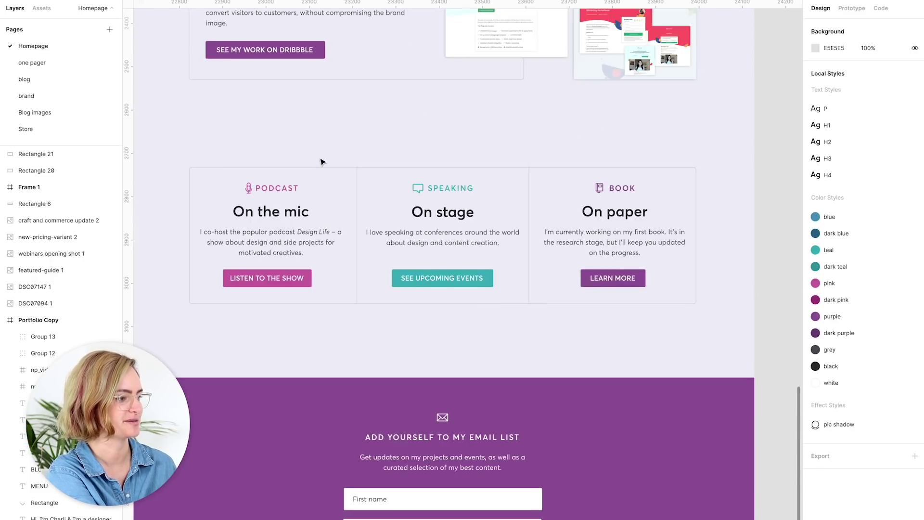
scroll(323, 166, "down", 8)
scroll(414, 389, "up", 7)
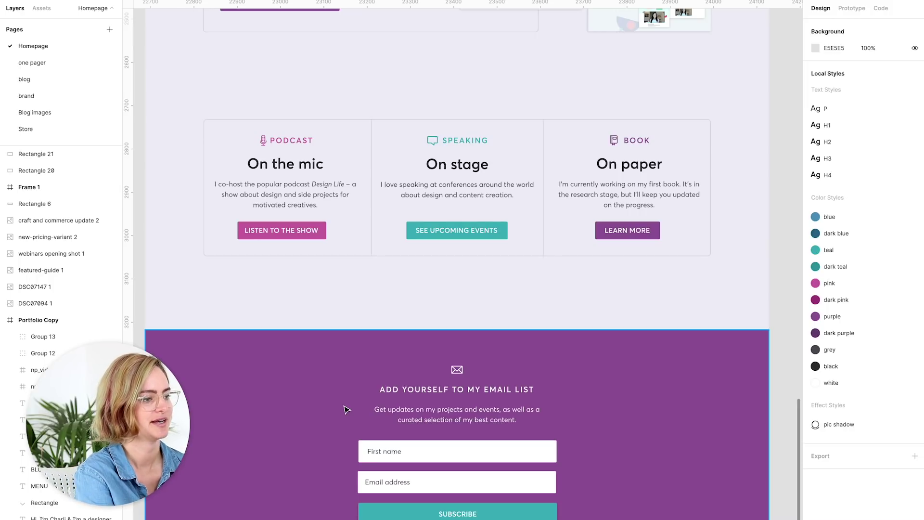
scroll(345, 409, "down", 2)
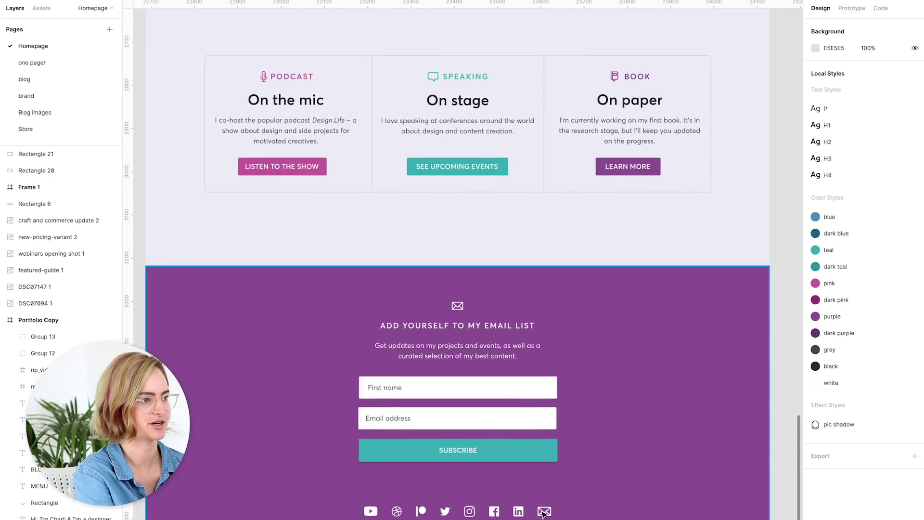
scroll(458, 385, "up", 2)
scroll(457, 385, "up", 10)
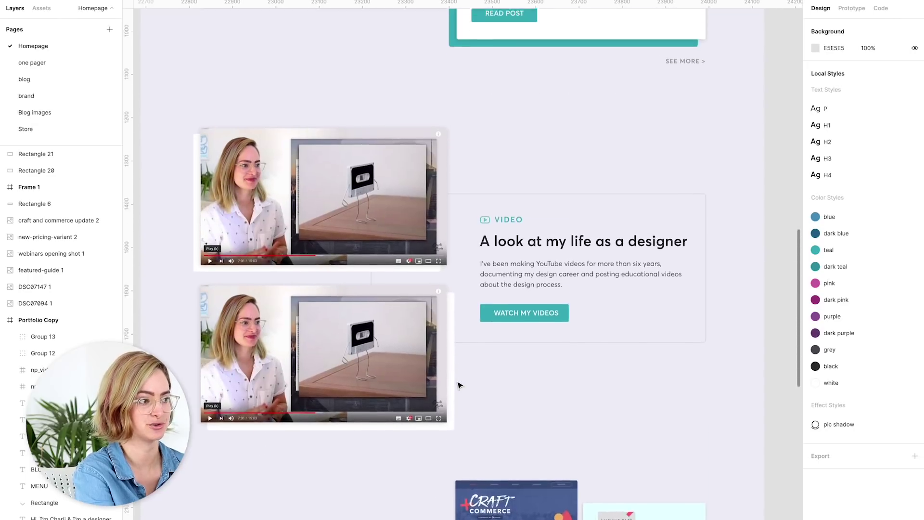
scroll(458, 385, "down", 3)
scroll(458, 385, "up", 5)
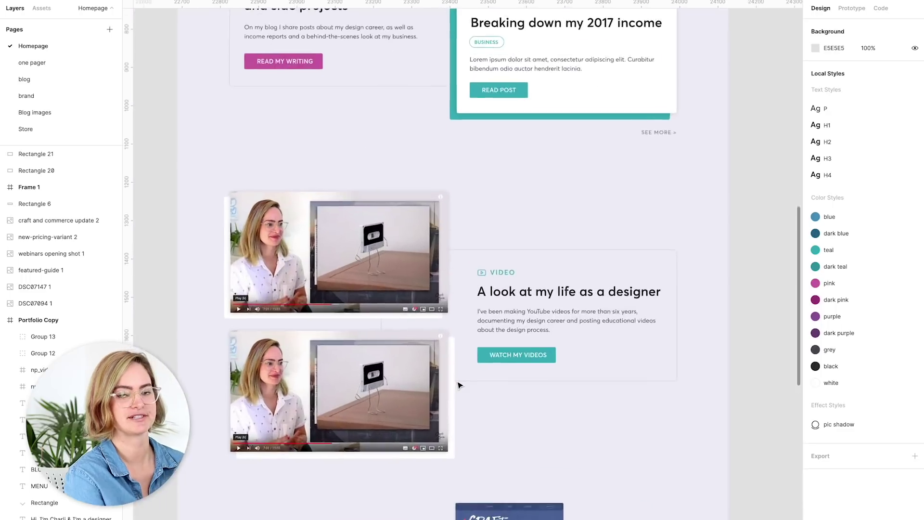
scroll(458, 385, "up", 5)
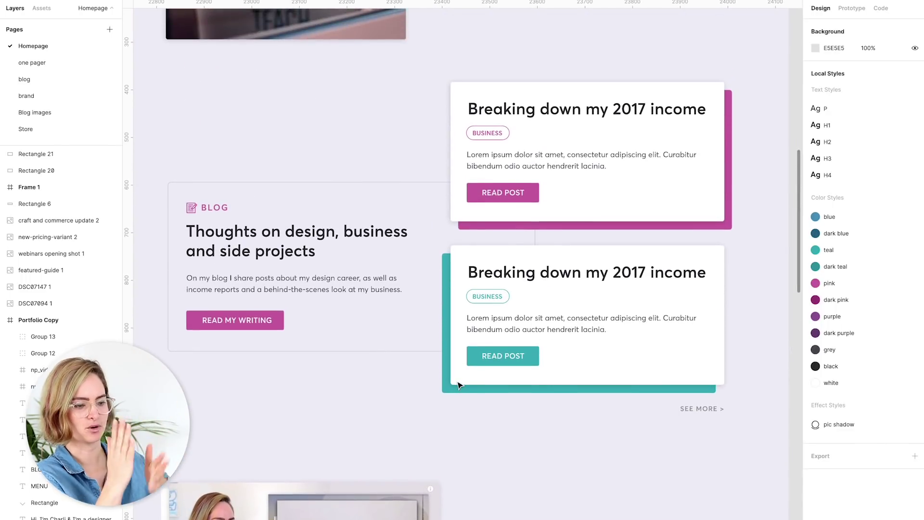